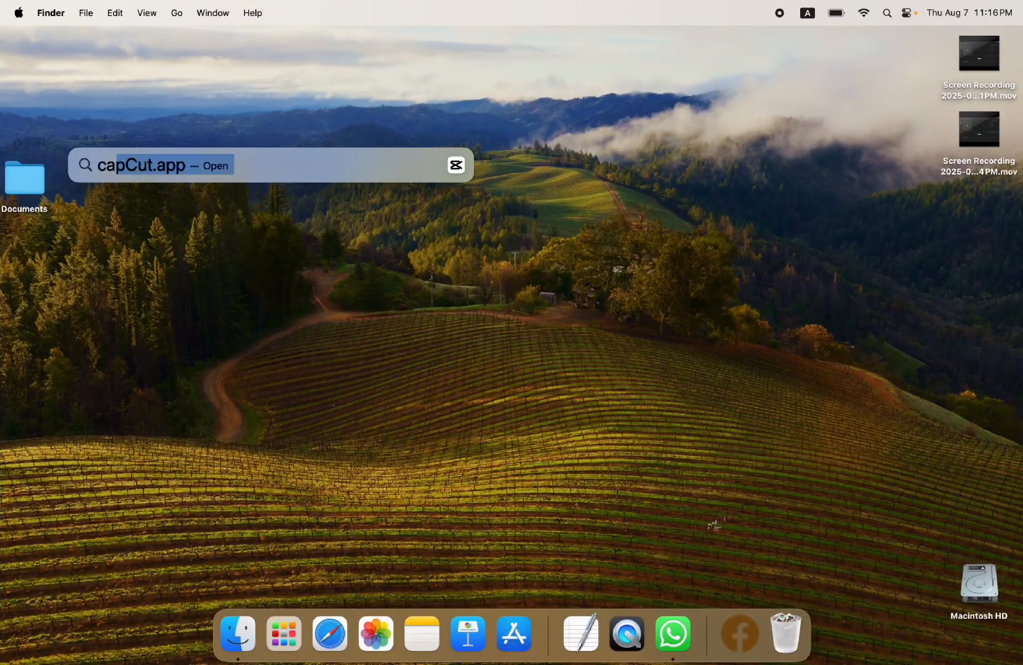
- Open CapCut and create a new project
key("Return")
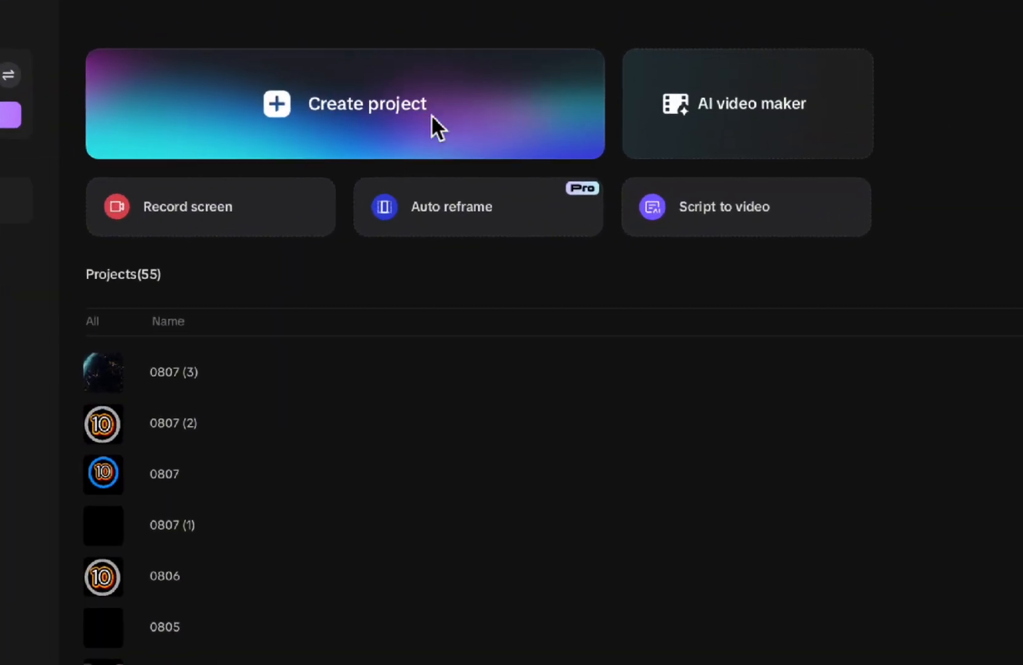
left_click(342, 112)
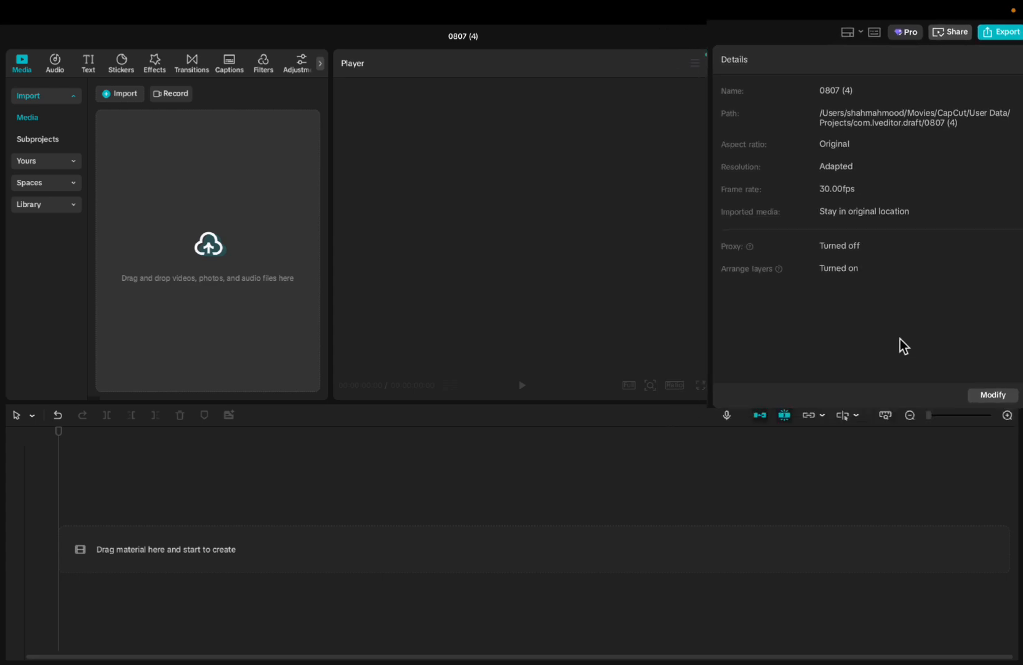
- Rename the project as "space" in the project settings
left_click(985, 388)
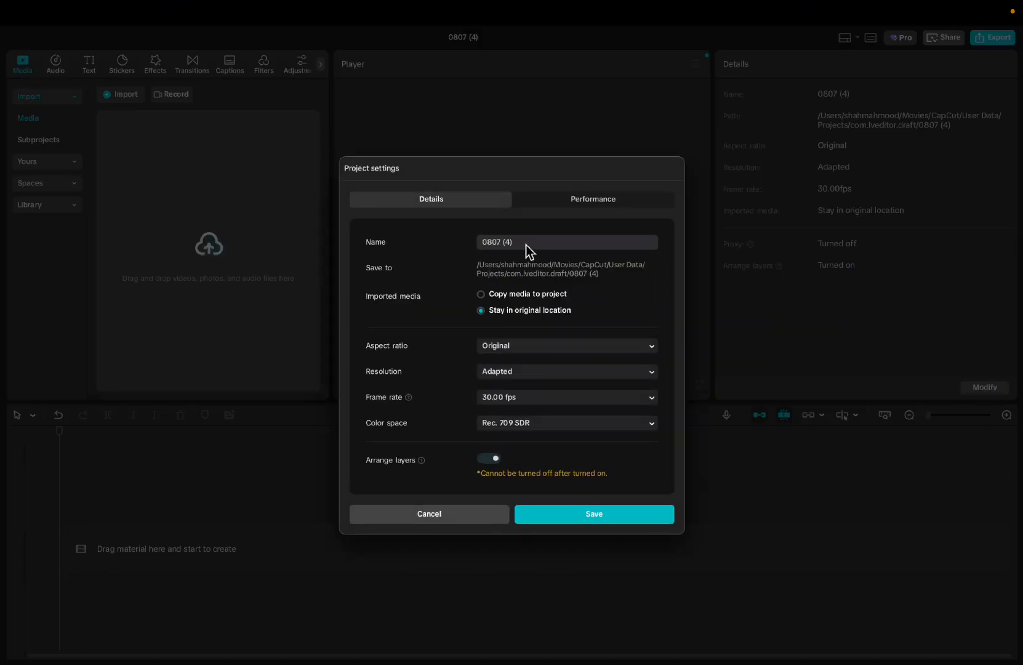
left_click_drag(526, 245, 481, 243)
key("BackSpace")
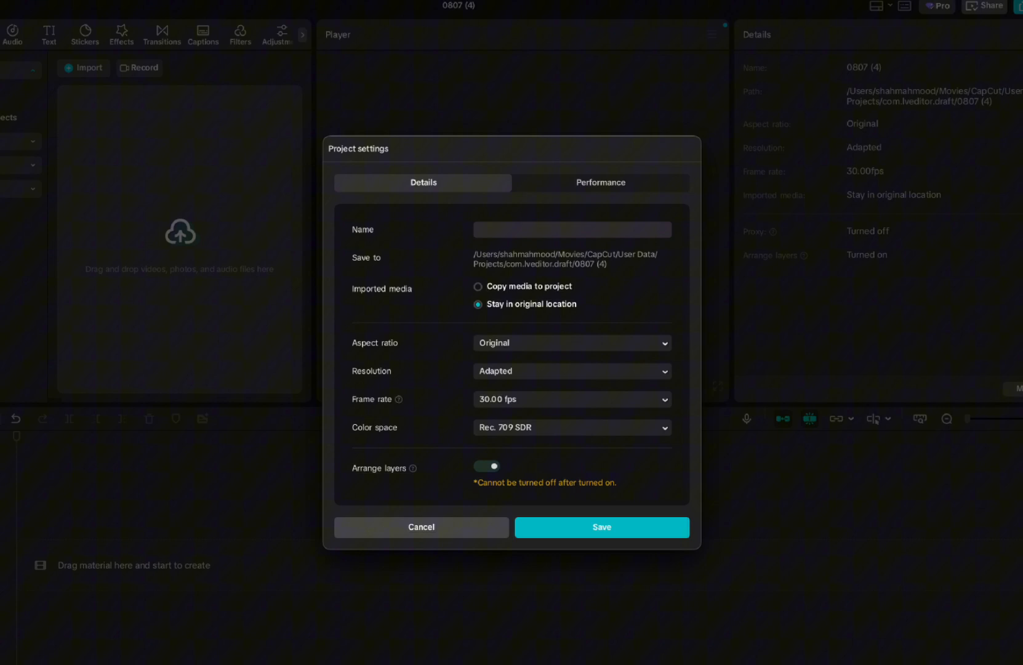
type("space")
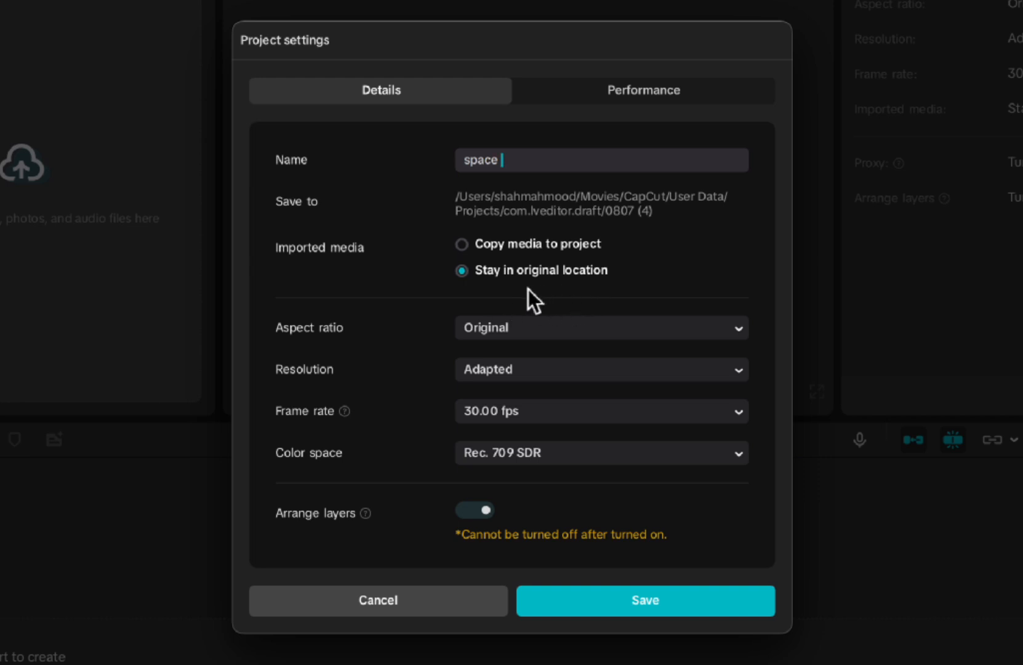
- Set the project's aspect ratio to 16:9 and choose Adapted as the resolution
left_click(536, 332)
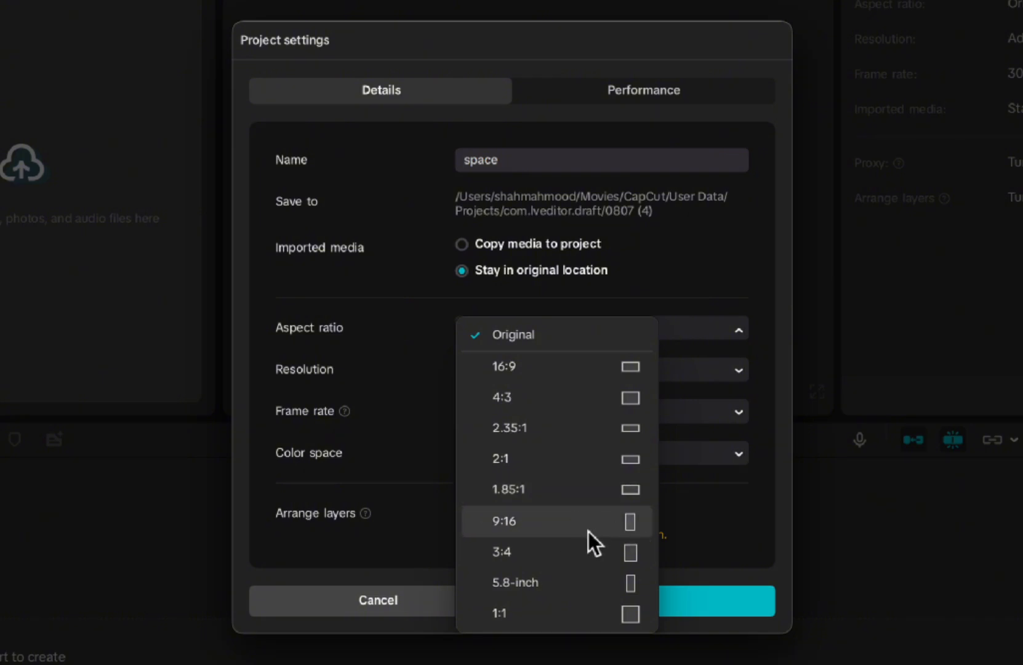
left_click(604, 366)
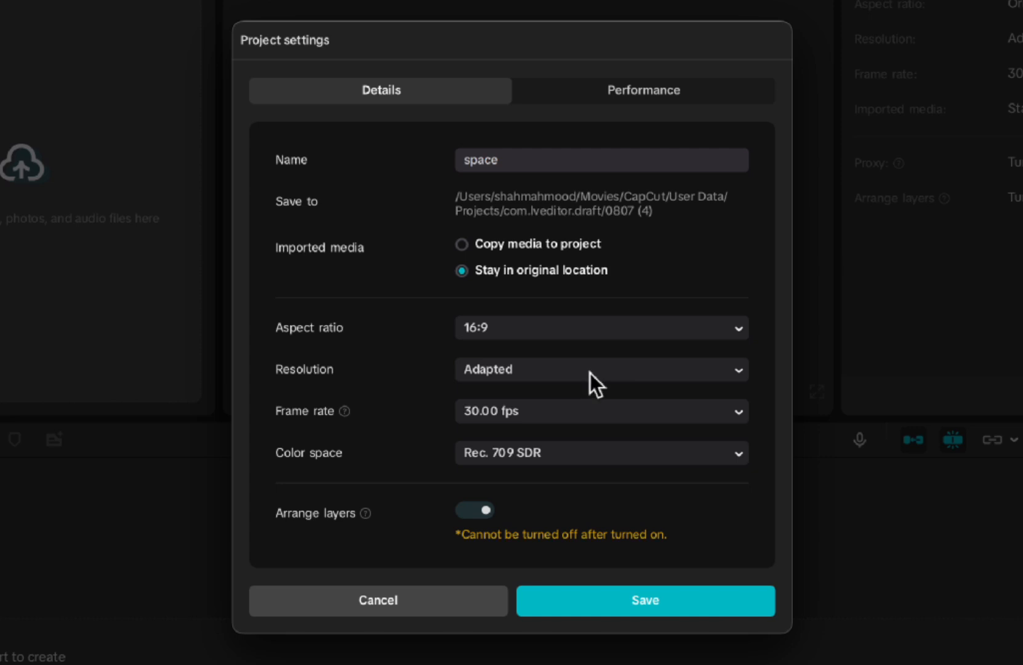
left_click(590, 371)
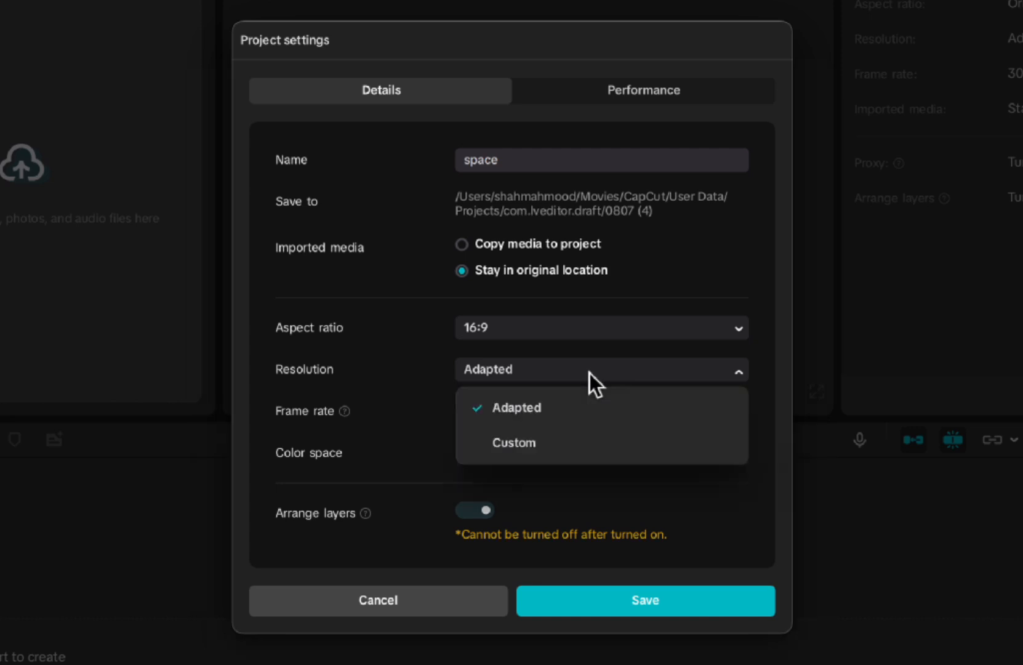
left_click(519, 408)
- Choose a 30.00 fps frame rate and the Rec. 709 SDR color space, and save the project settings
left_click(567, 412)
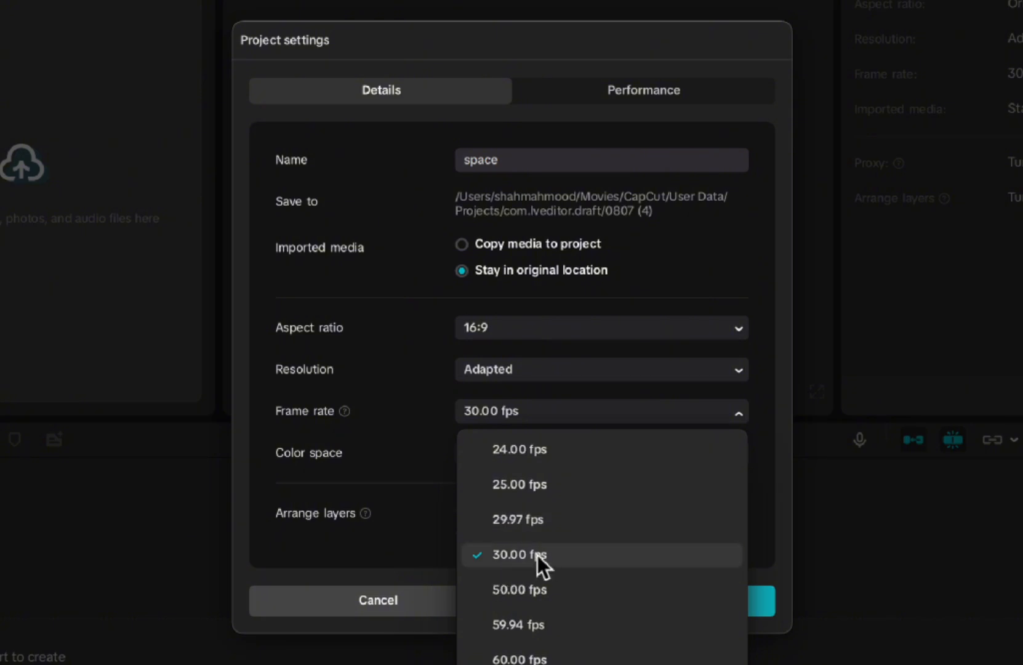
left_click(497, 552)
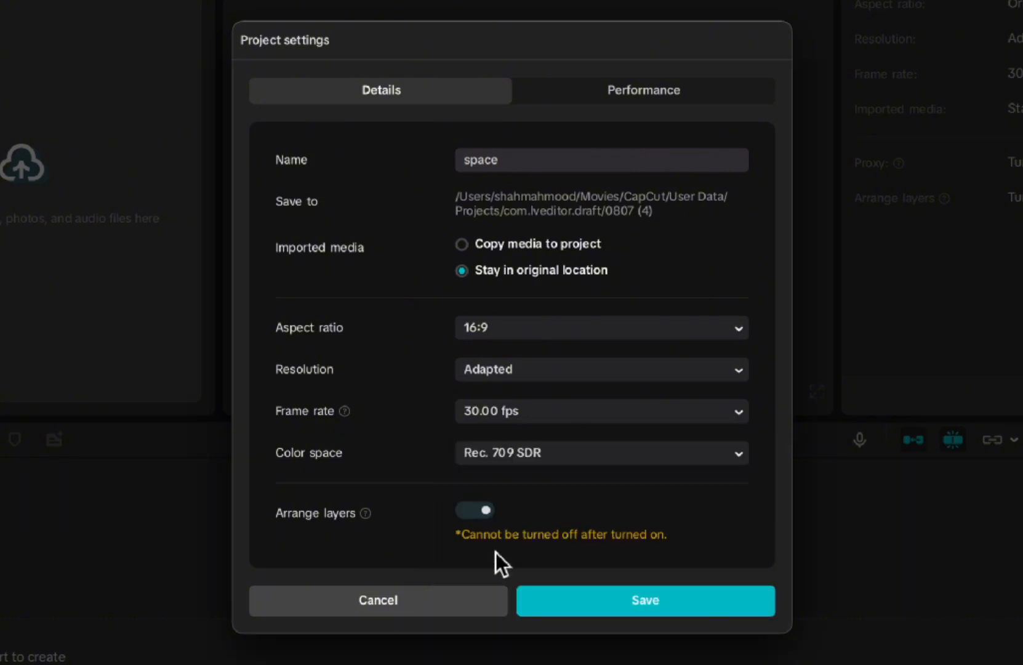
left_click(589, 455)
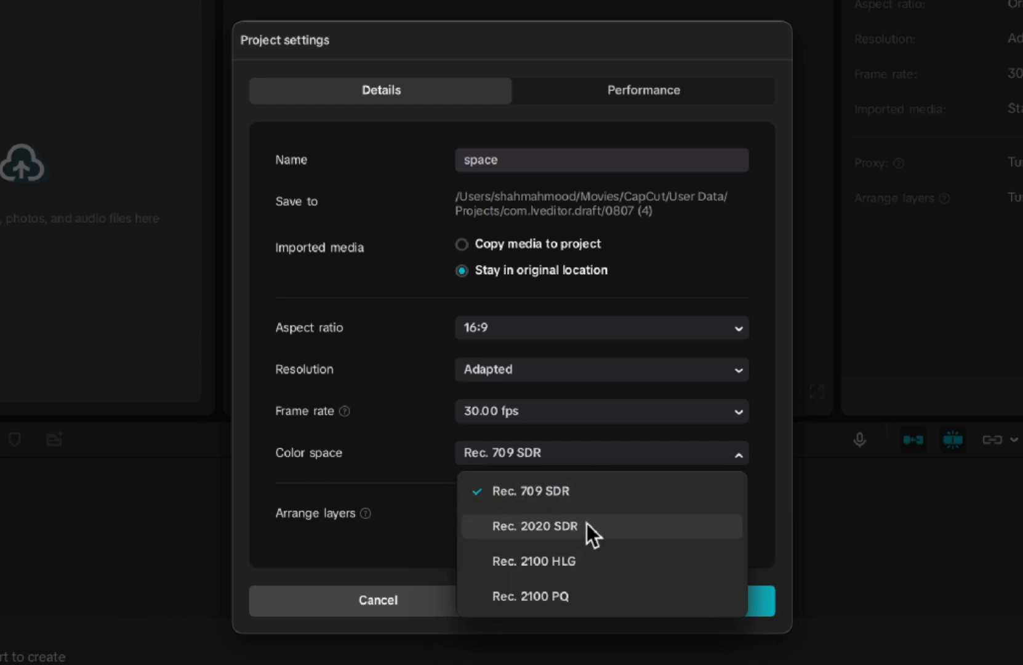
left_click(543, 493)
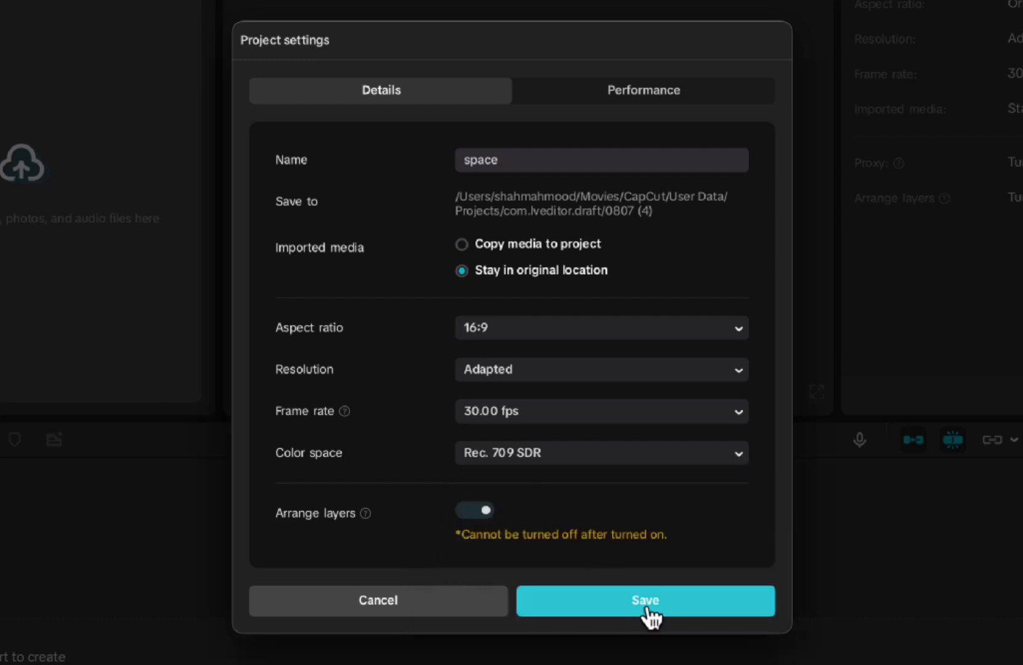
left_click(648, 605)
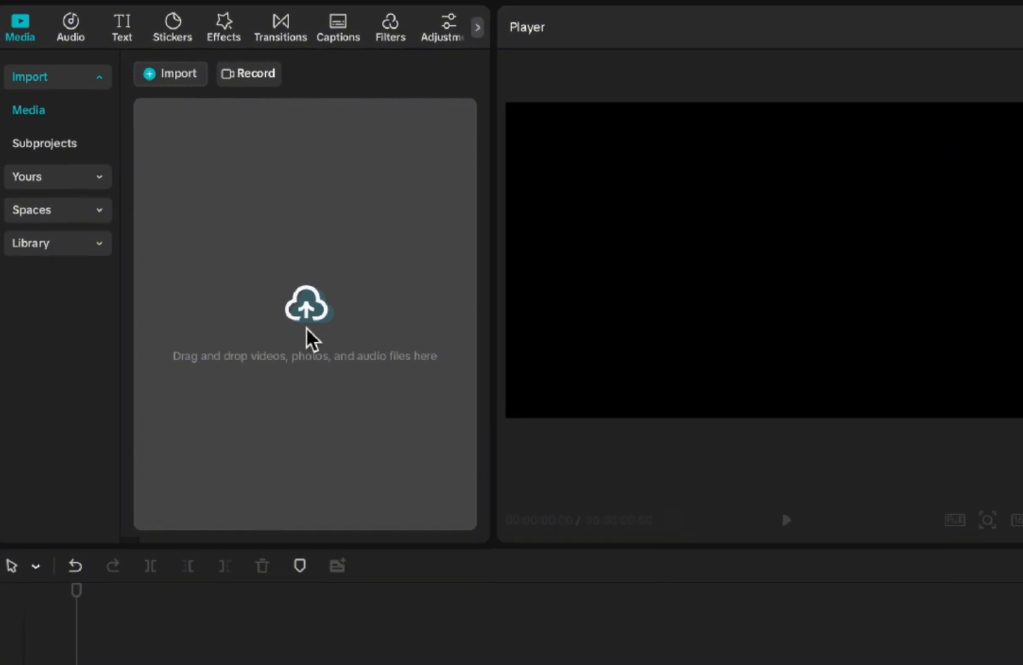
- Import Space AI voiceover.mp3 from the Space bachround folder into the project media
left_click(319, 310)
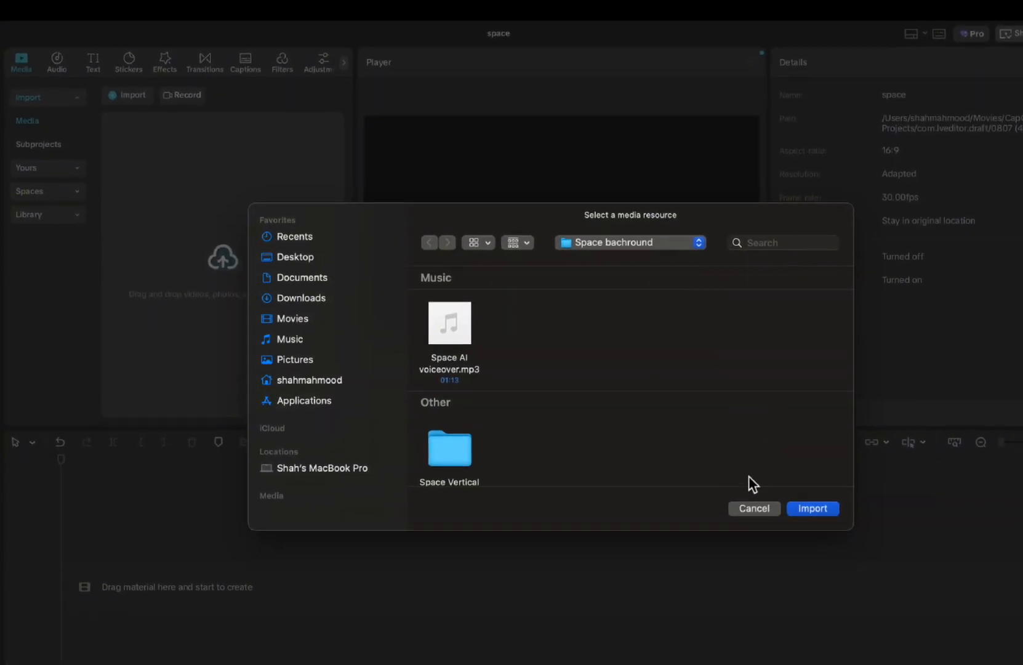
left_click(746, 508)
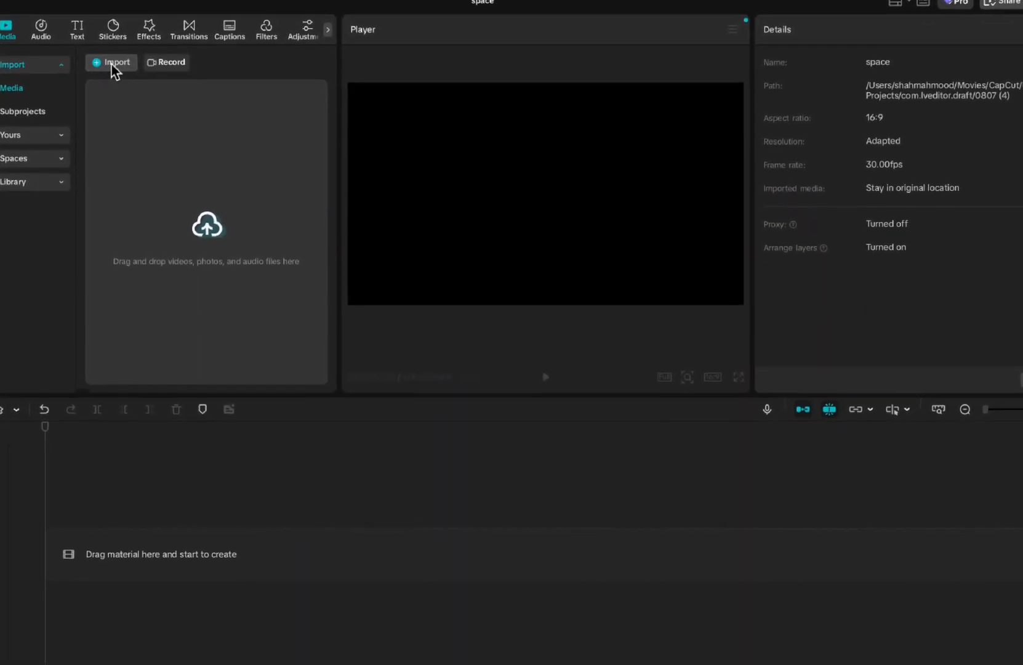
left_click(211, 237)
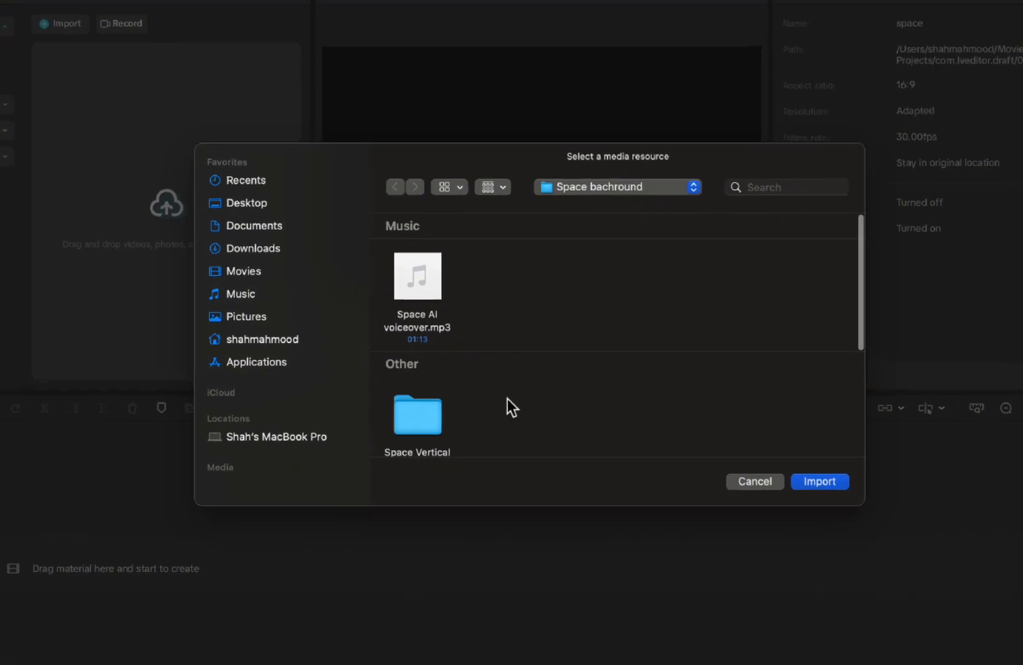
left_click(434, 293)
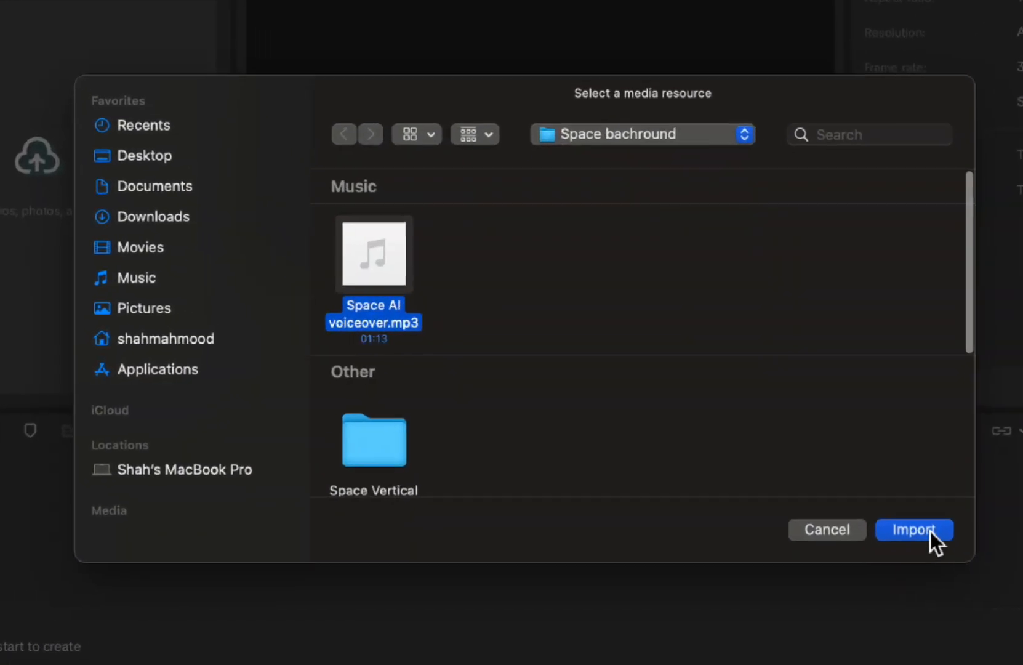
left_click(930, 531)
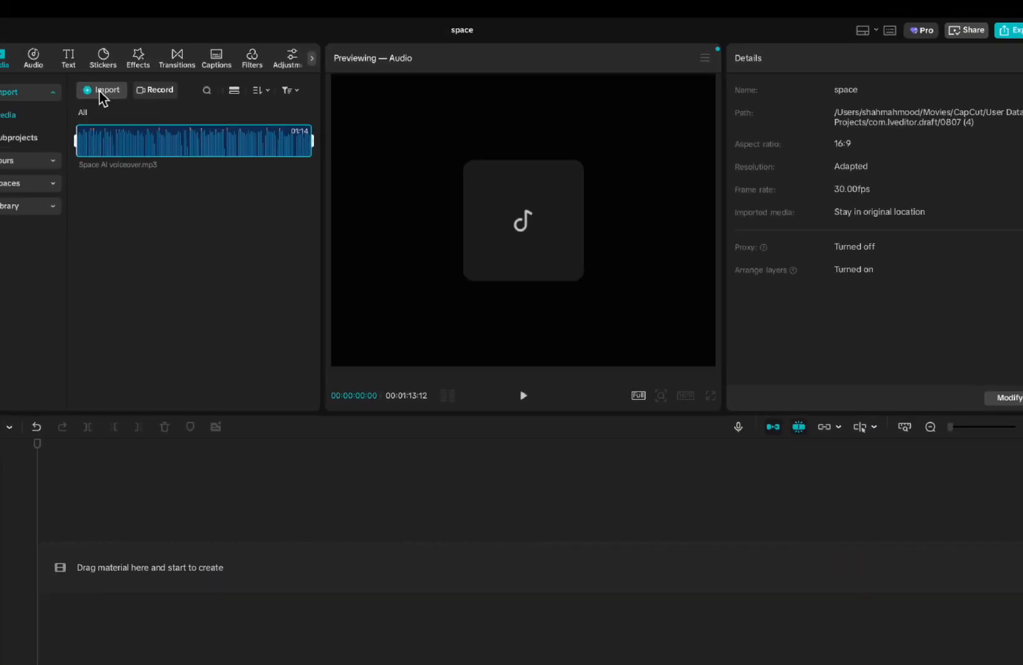
- Import the space station video 854274-hd_1280_720_30fps.mp4 from the Space bachround folder
left_click(99, 91)
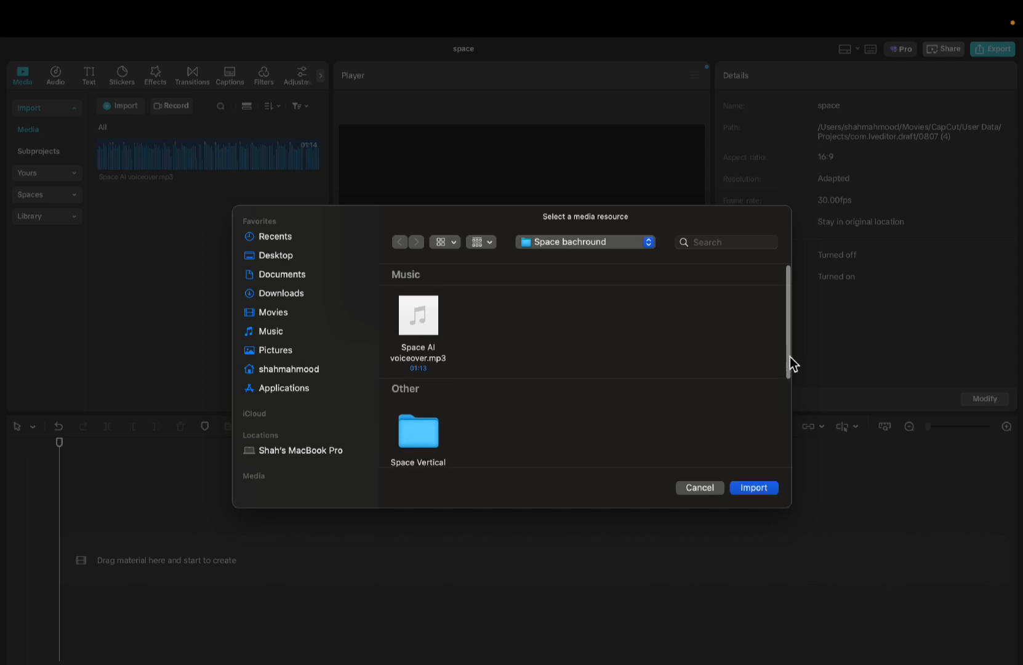
left_click_drag(790, 360, 792, 452)
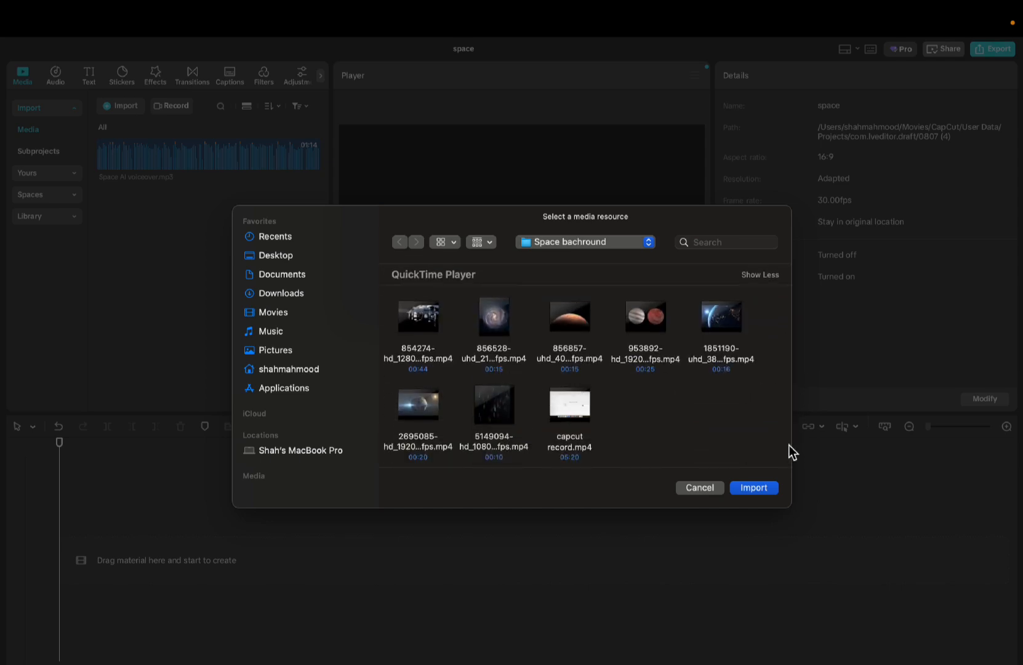
left_click(435, 323)
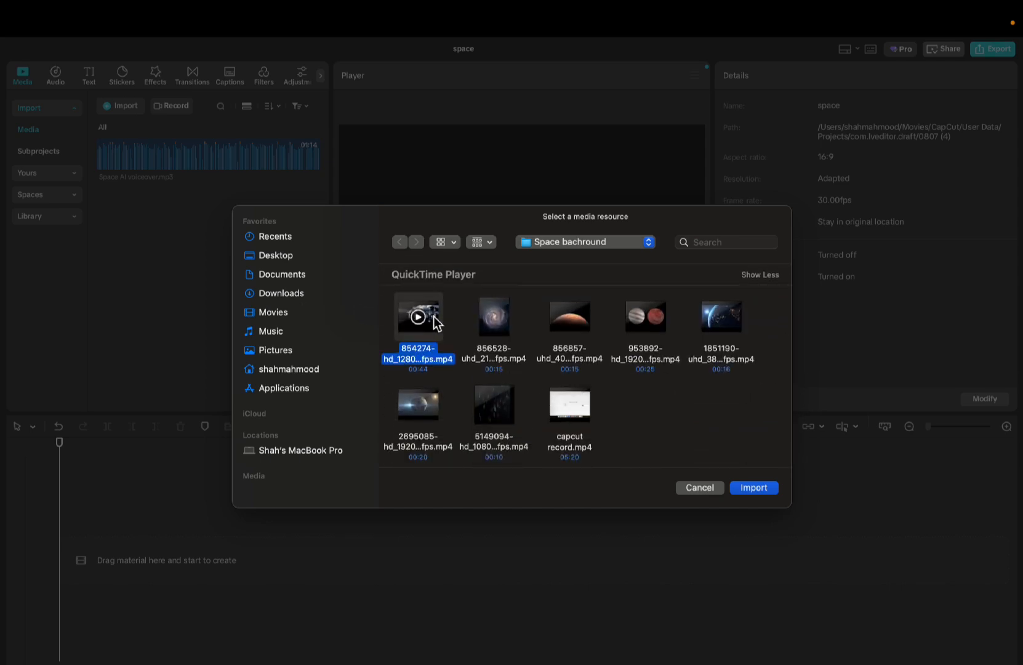
left_click(762, 491)
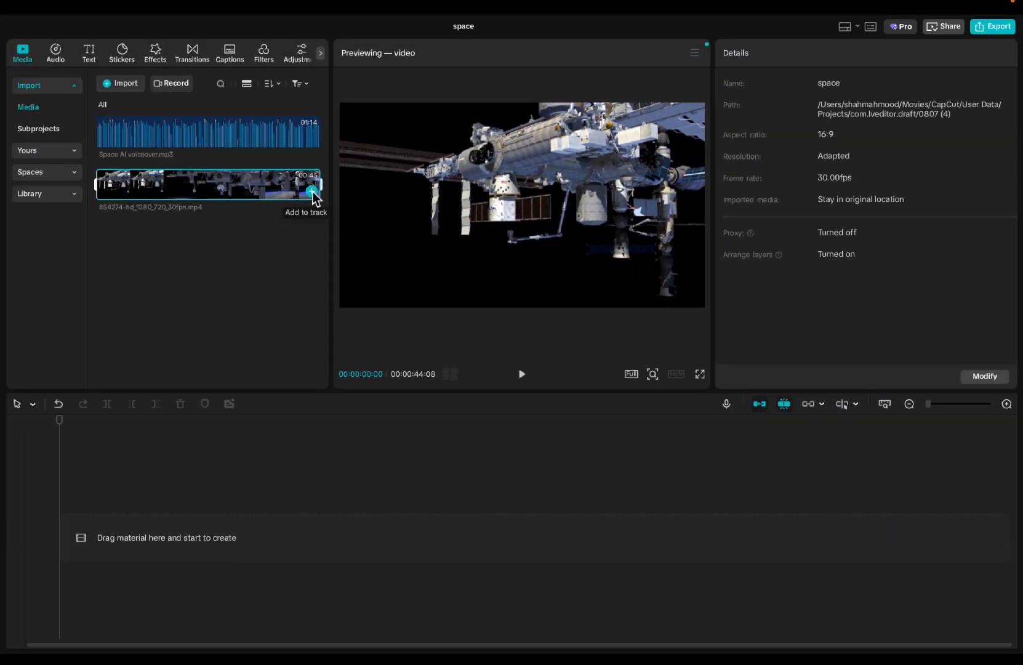
- Place the space station video at the start of the main timeline track
left_click(312, 193)
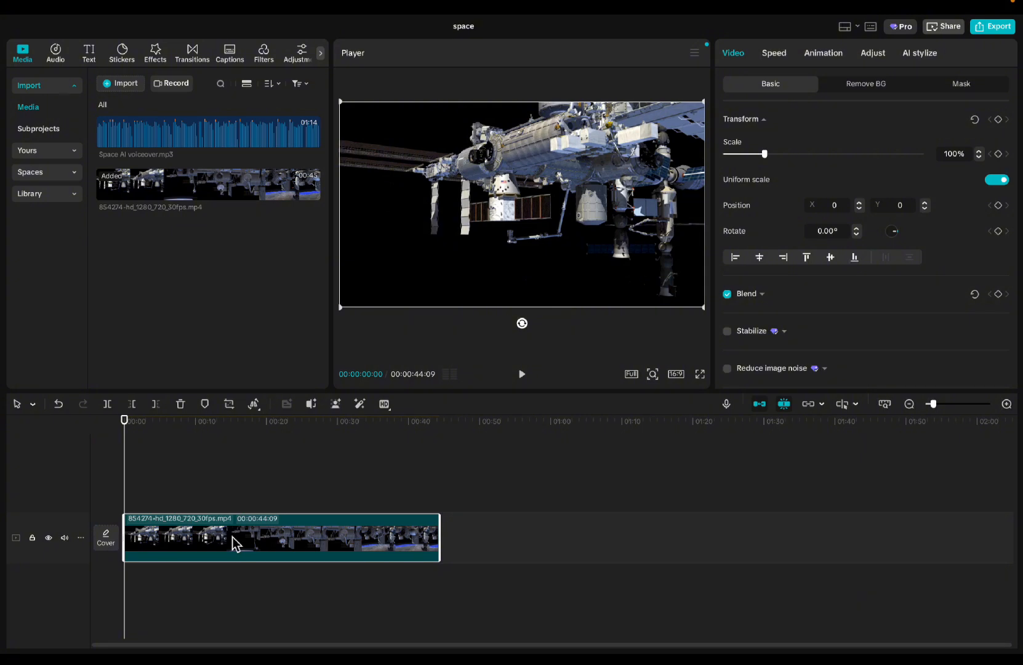
key("Delete")
left_click_drag(234, 185, 277, 541)
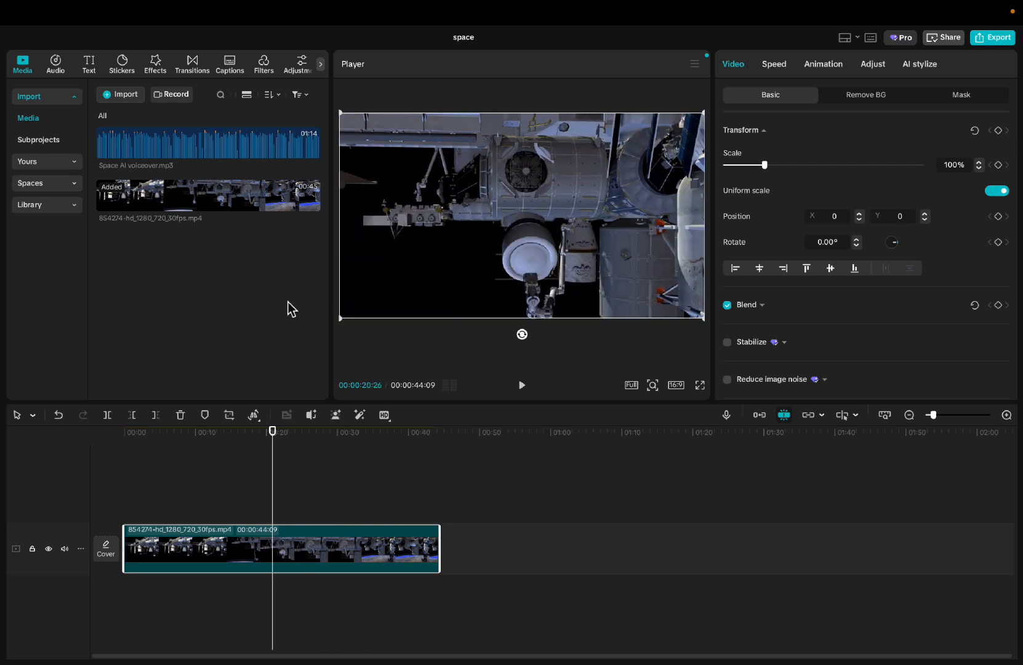
- Place a copy of the space station clip on an upper track from about 10 seconds, and another directly after the main-track clip
left_click(312, 204)
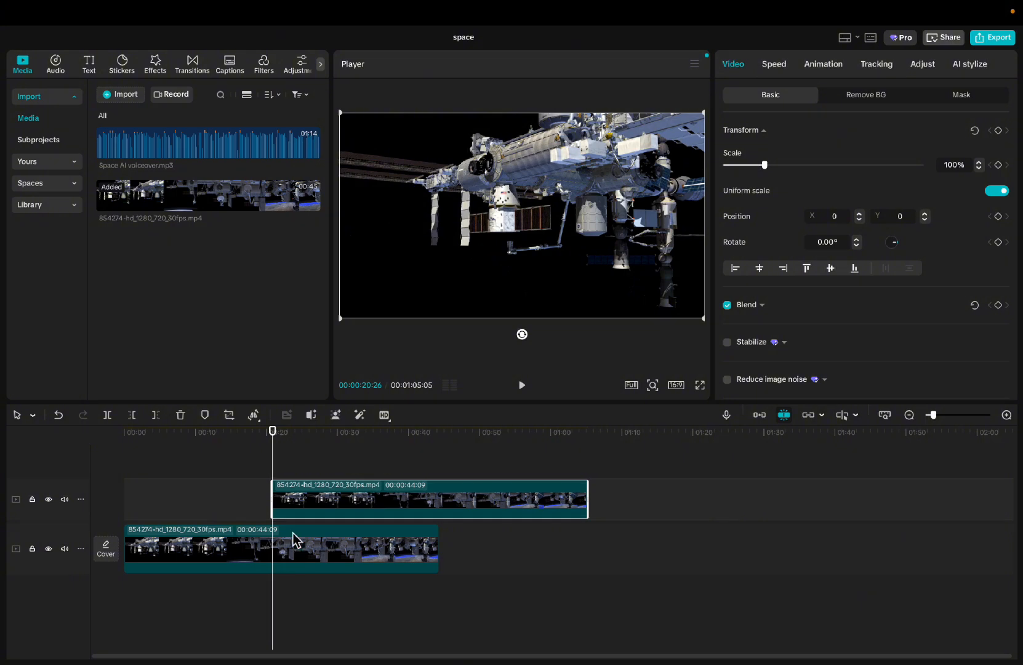
left_click_drag(392, 492, 443, 468)
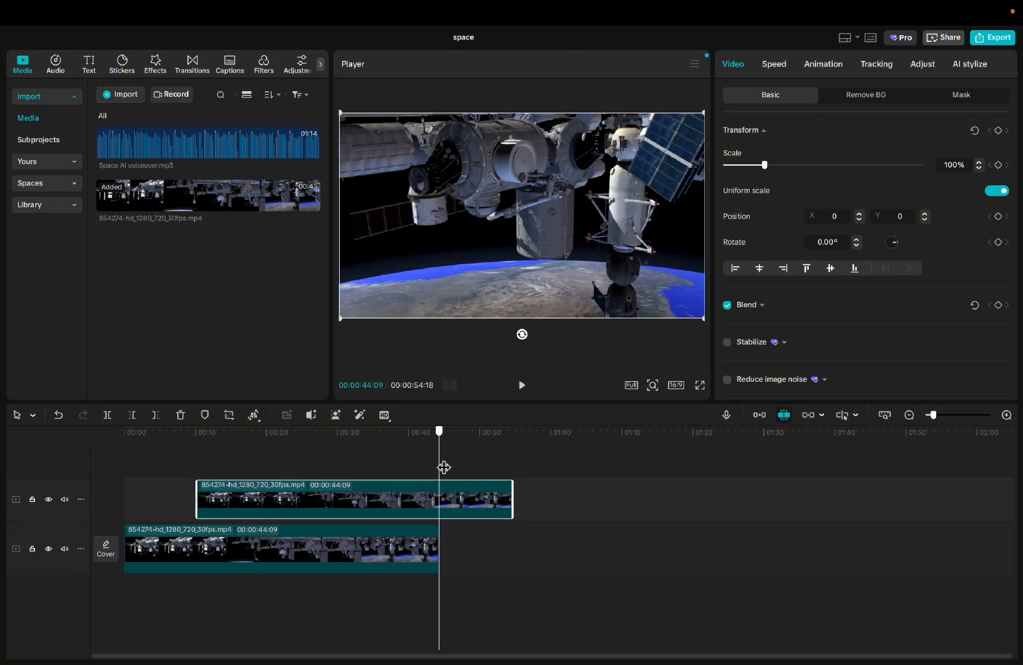
left_click(312, 202)
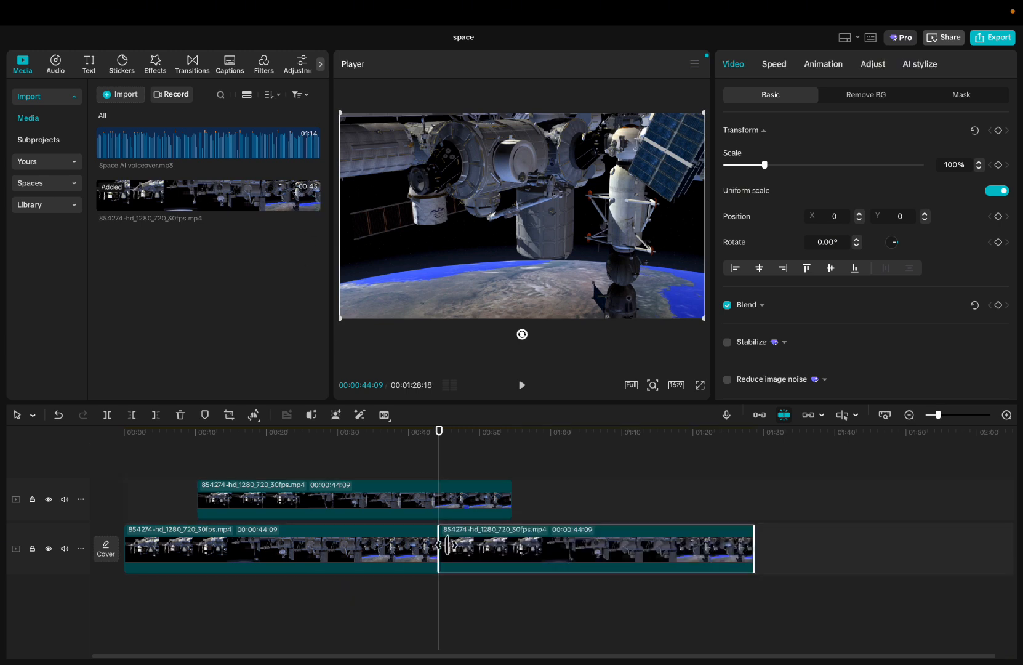
- Delete the extra copies of the space station clip from the main and upper tracks
key("Delete")
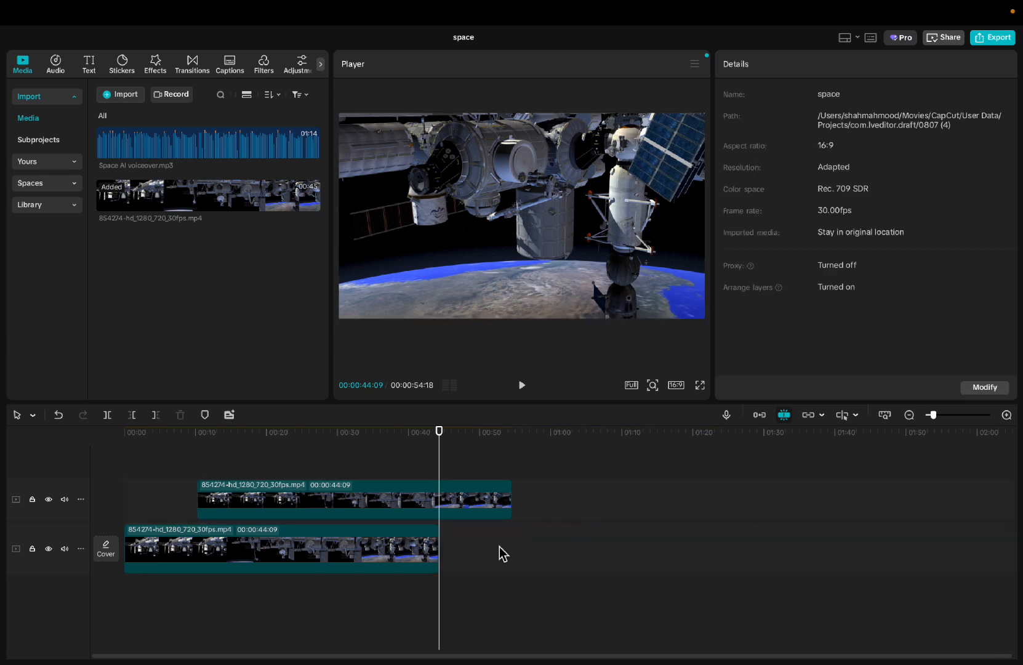
left_click(476, 508)
key("Delete")
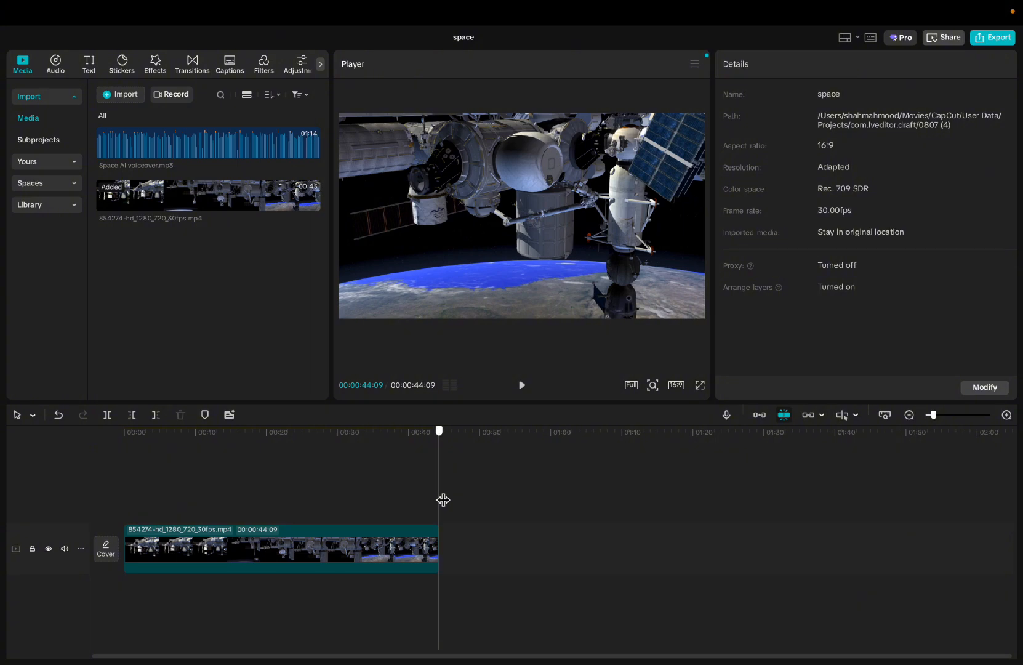
- Add Space AI voiceover.mp3 beneath the space station clip at the timeline start, and return the playhead to 00:00:00:00
left_click_drag(443, 499, 140, 493)
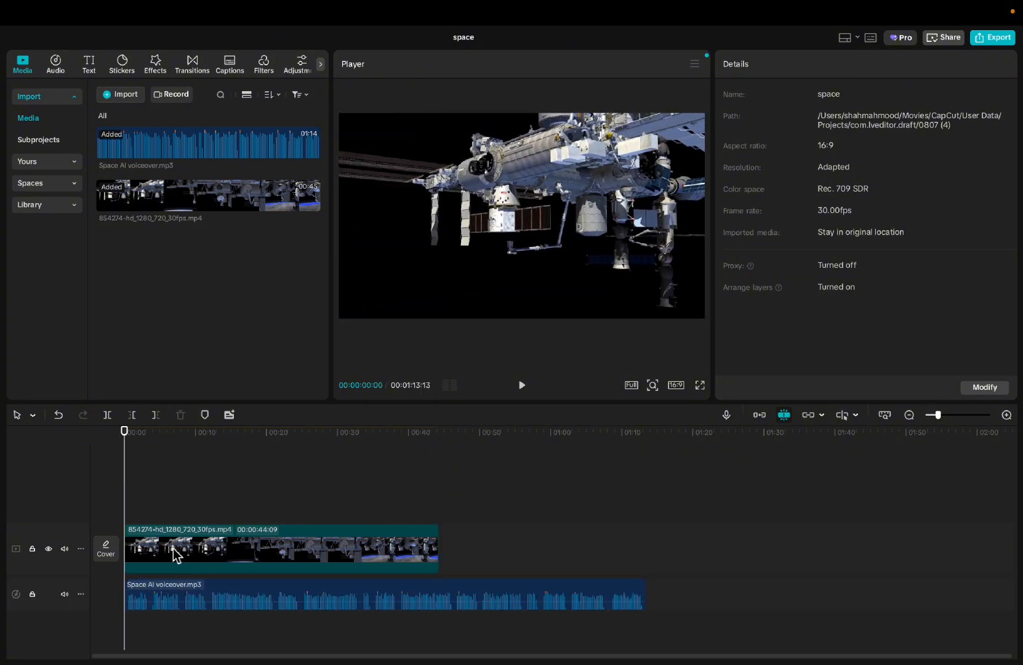
left_click(173, 550)
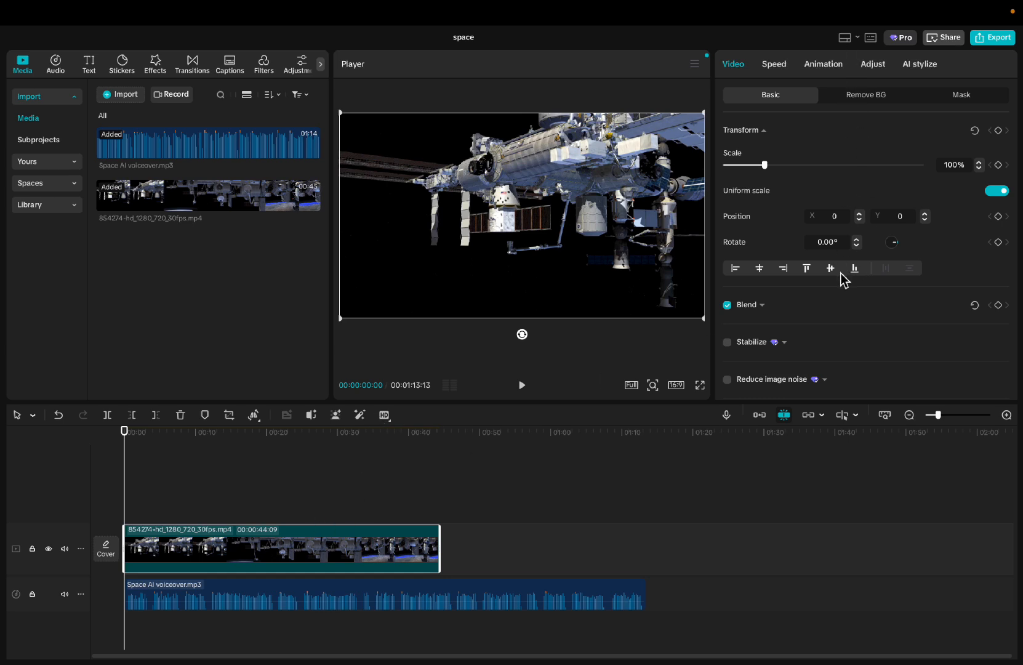
left_click(281, 487)
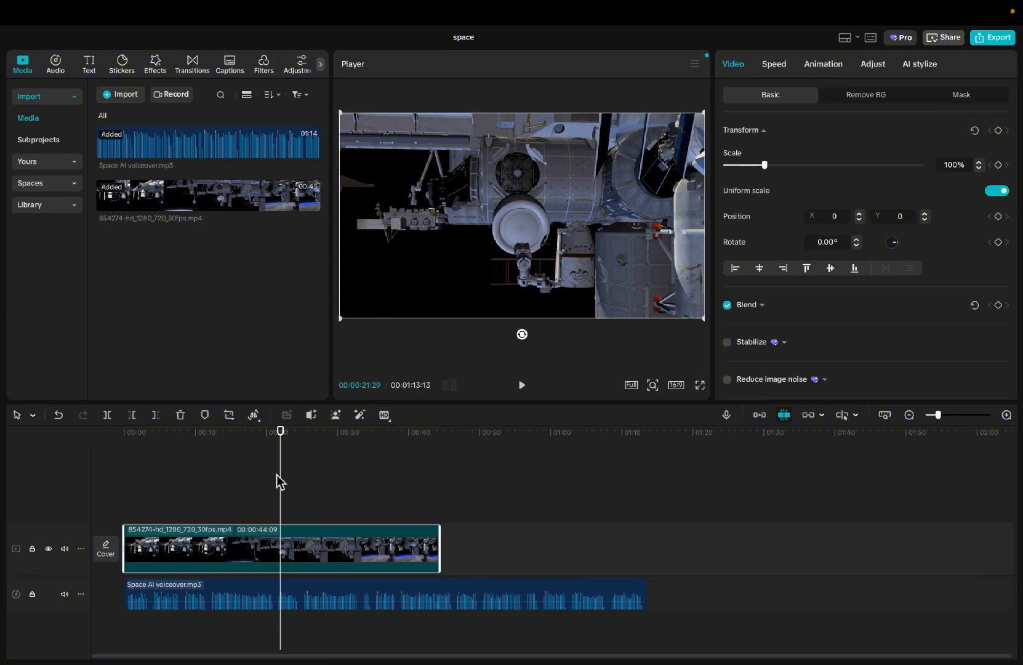
left_click_drag(284, 484, 130, 498)
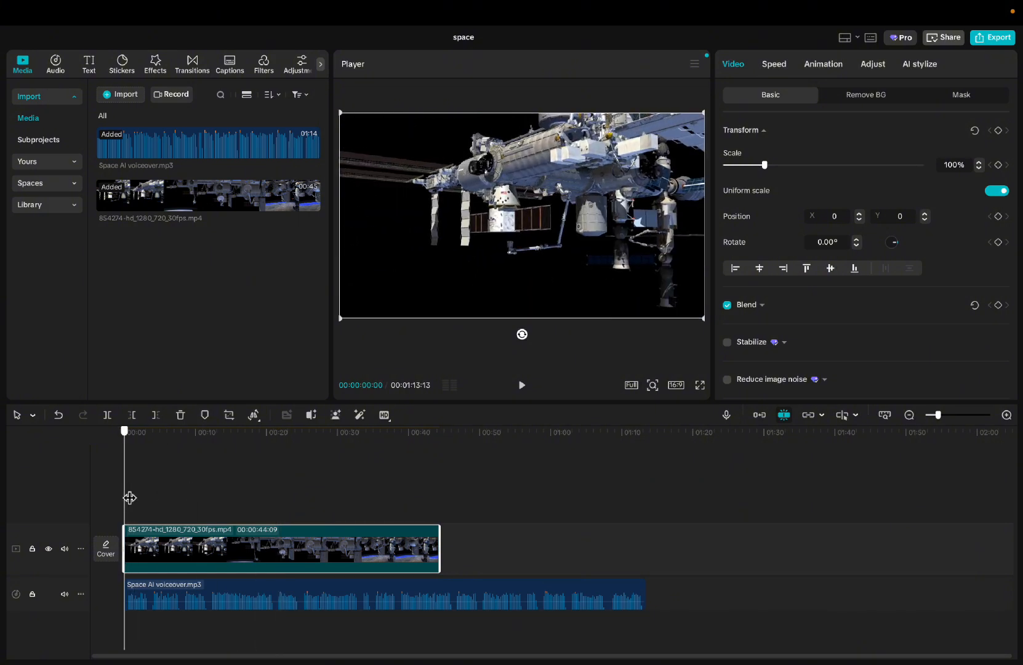
- Move the playhead to 00:00:14:28 and select the space station clip with the Select tool
left_click(34, 416)
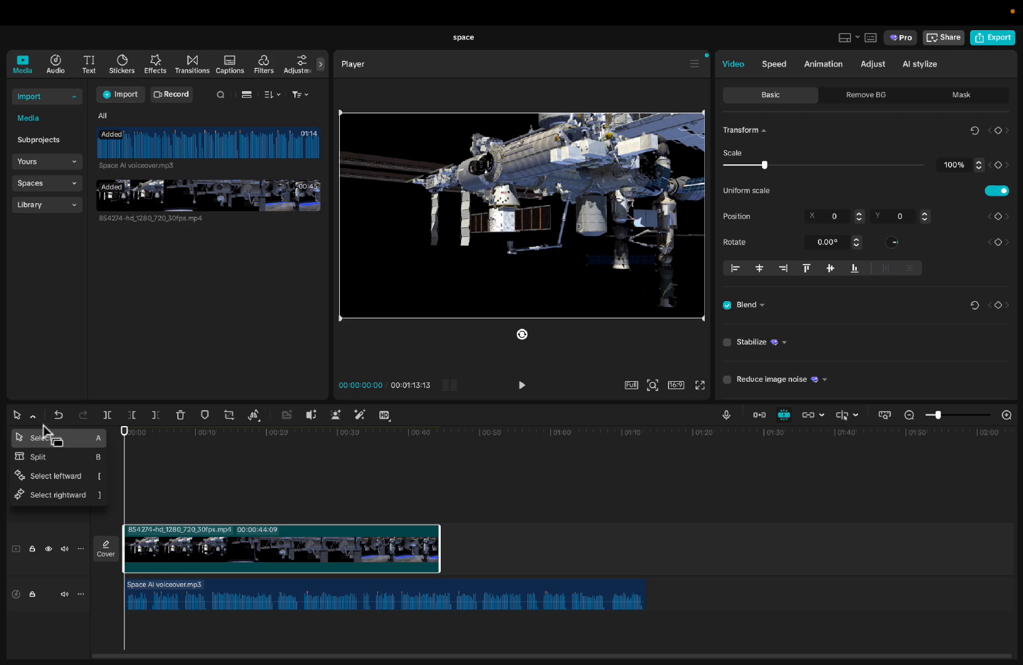
left_click(231, 465)
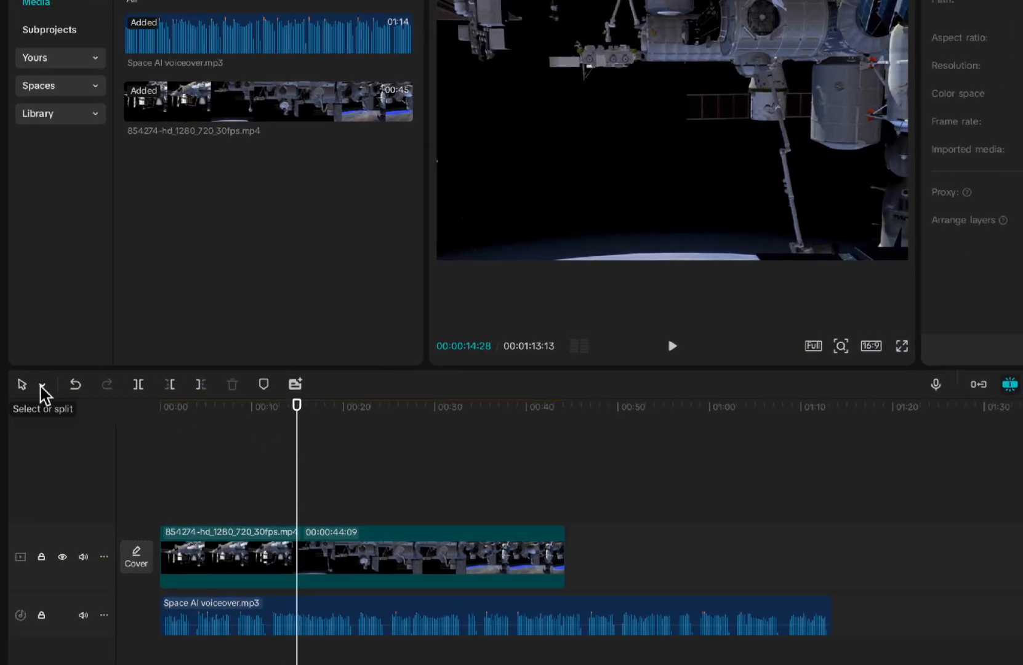
left_click(42, 387)
left_click(78, 418)
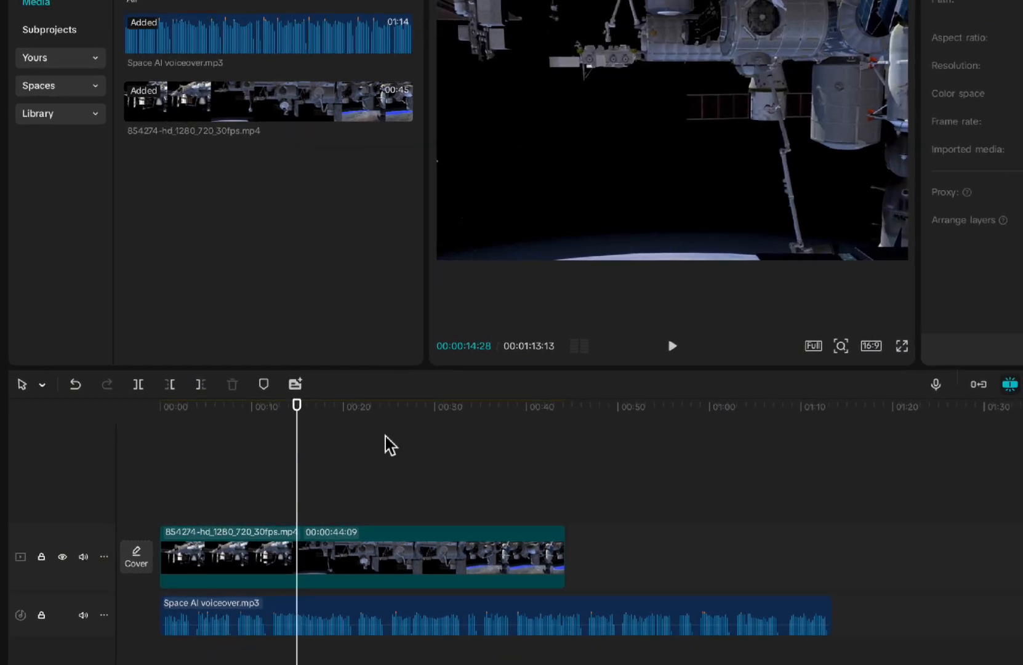
left_click(294, 572)
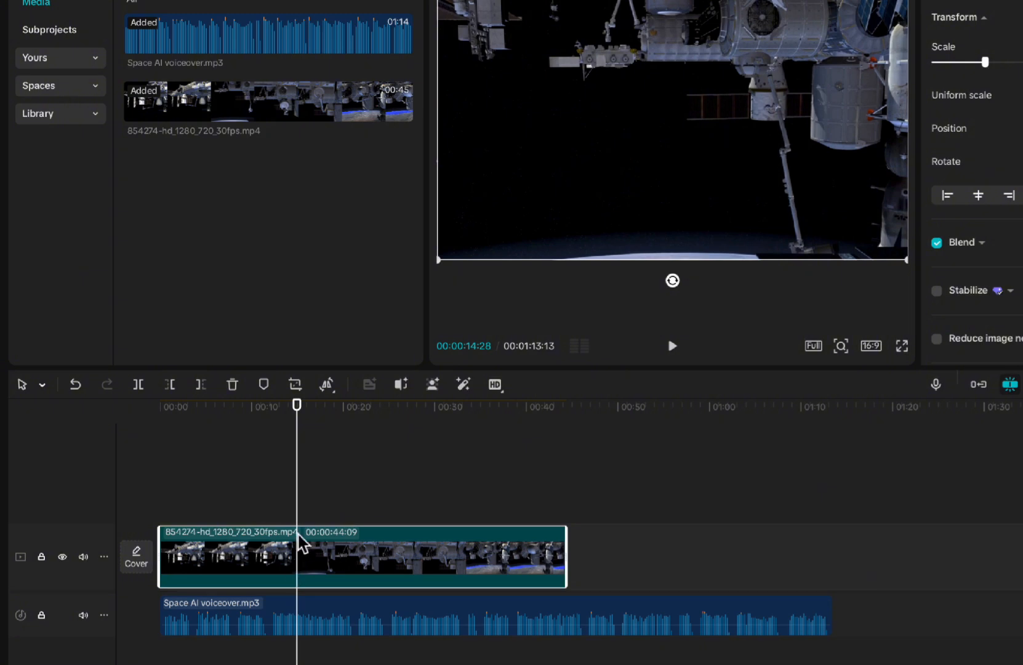
- Split the space station clip about 5 seconds in with the Split tool, and select the first piece with the Select tool
left_click(42, 387)
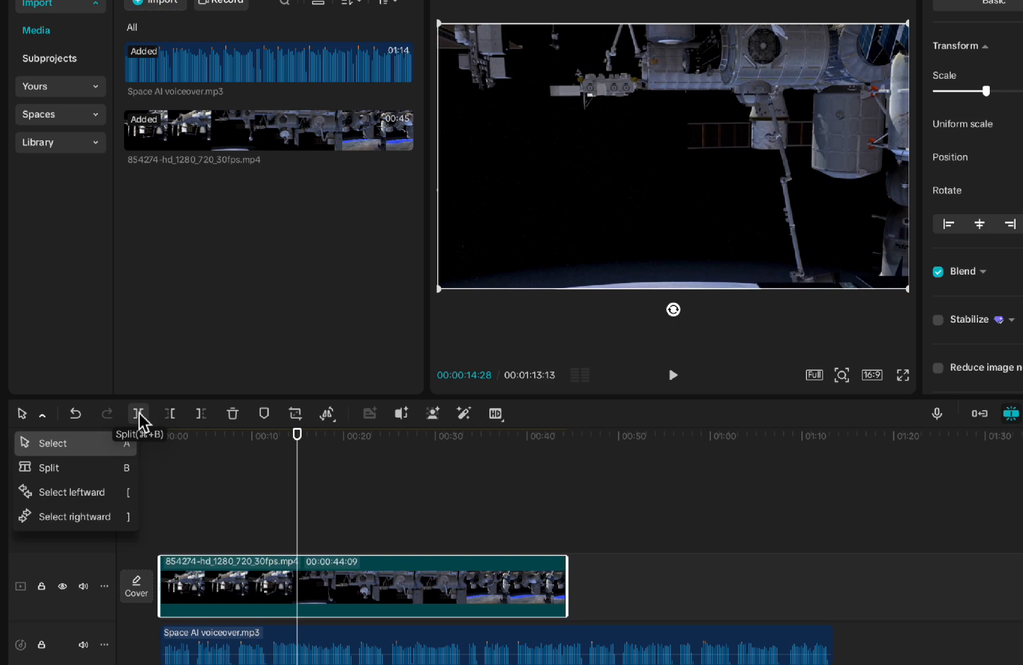
left_click(77, 468)
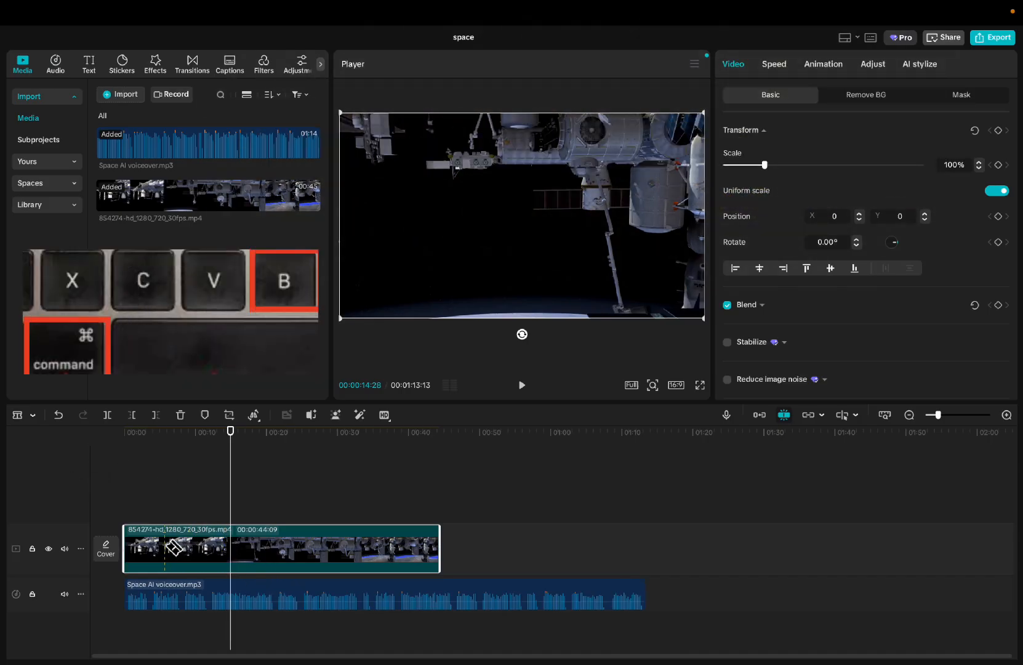
key("super+b")
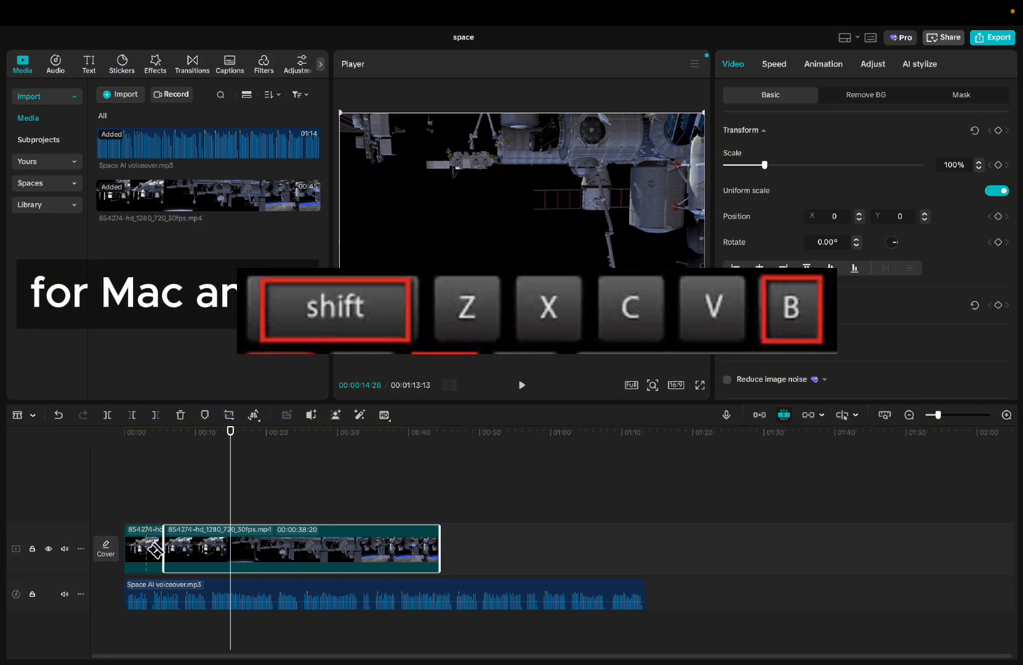
left_click(26, 415)
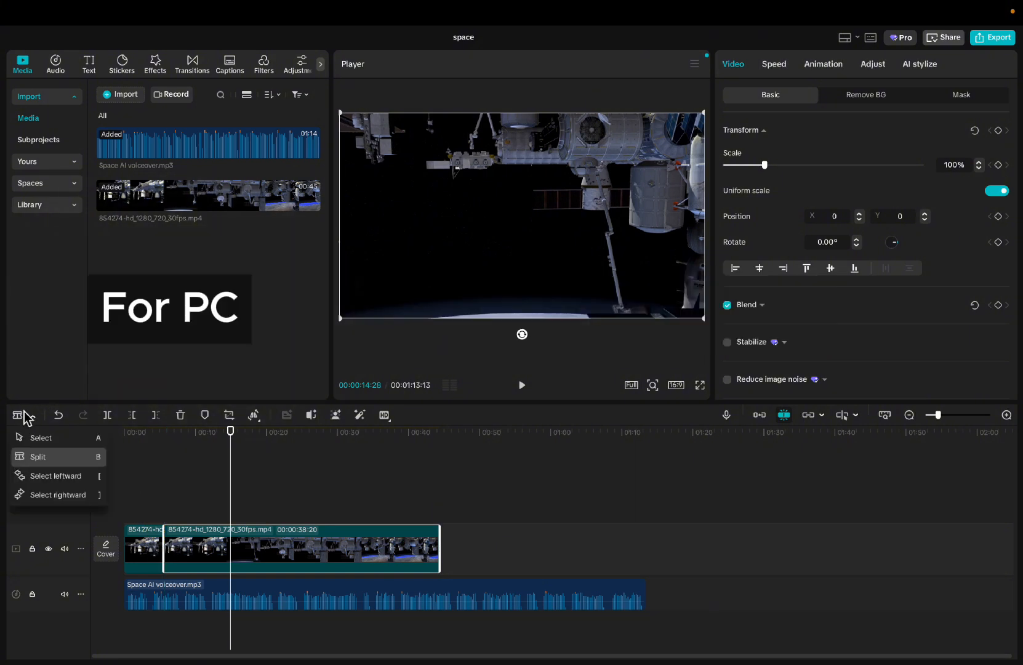
left_click(49, 434)
left_click_drag(152, 541, 153, 523)
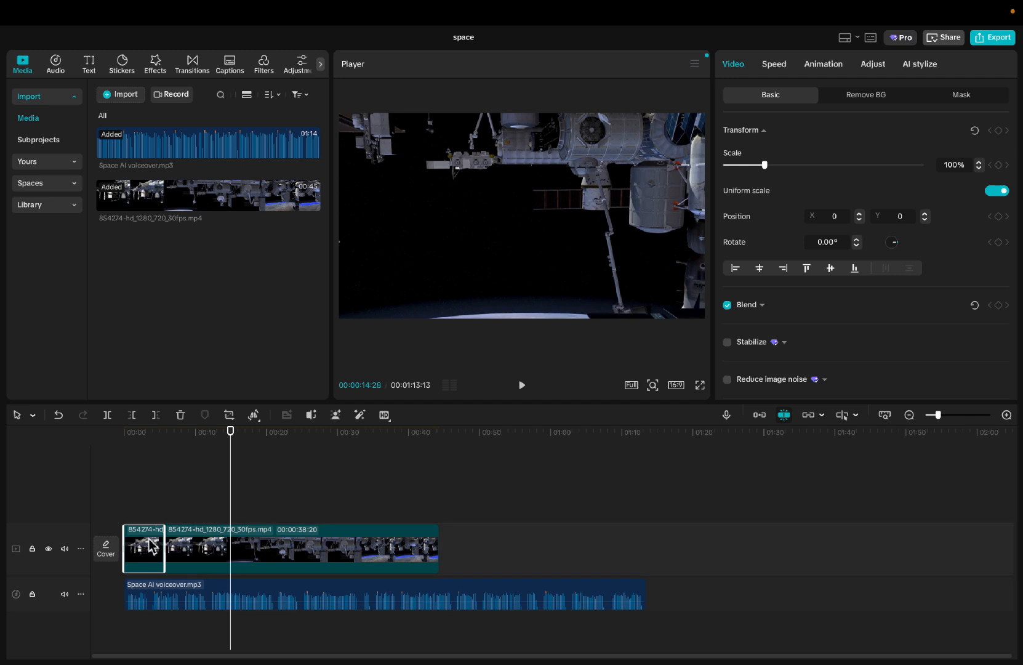
- Split the longer piece of the space station clip at 00:00:14:28, and undo both splits with the playhead returned to 00:00:00:00
left_click(207, 549)
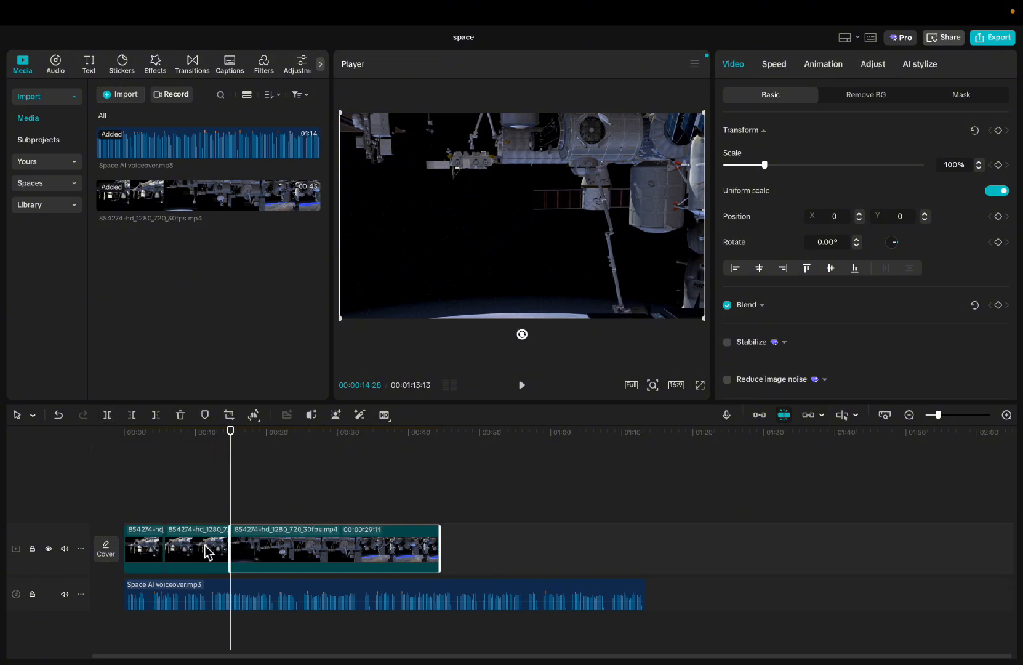
mouse_move(206, 550)
left_mouse_down()
mouse_move(204, 528)
mouse_move(205, 552)
left_mouse_up()
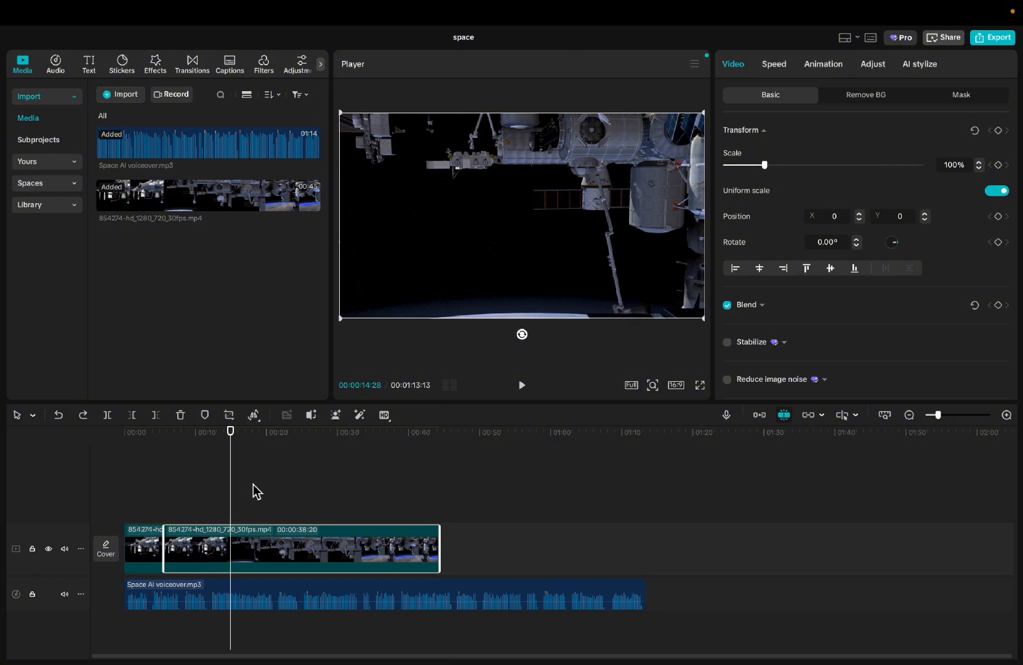
left_click_drag(230, 500, 129, 505)
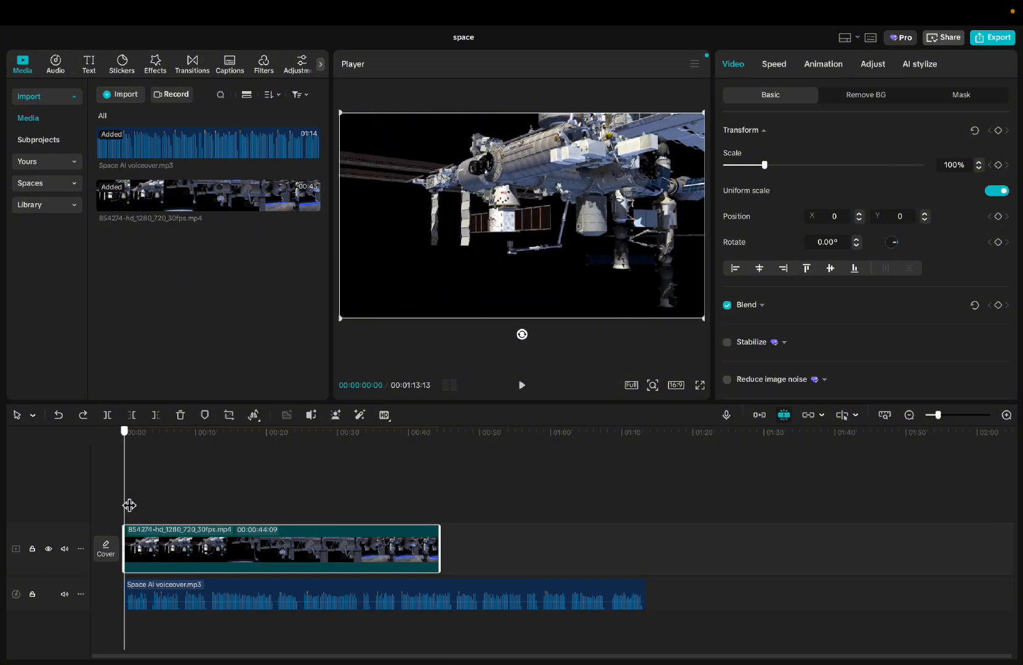
- Use the Select leftward tool at about 10 seconds to select the clips on both tracks
left_click(32, 415)
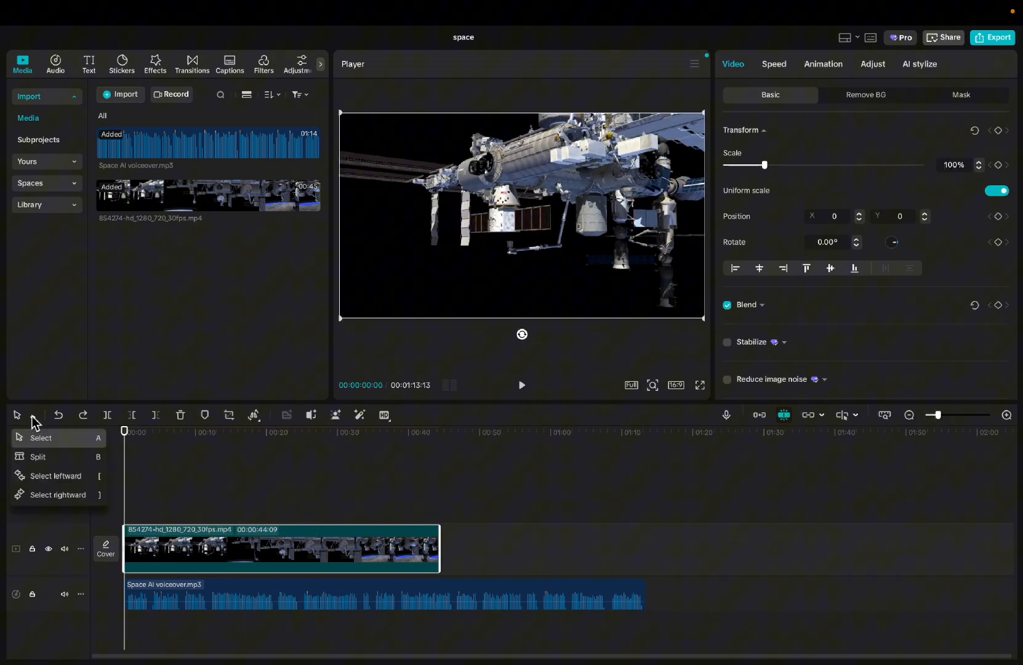
left_click(55, 478)
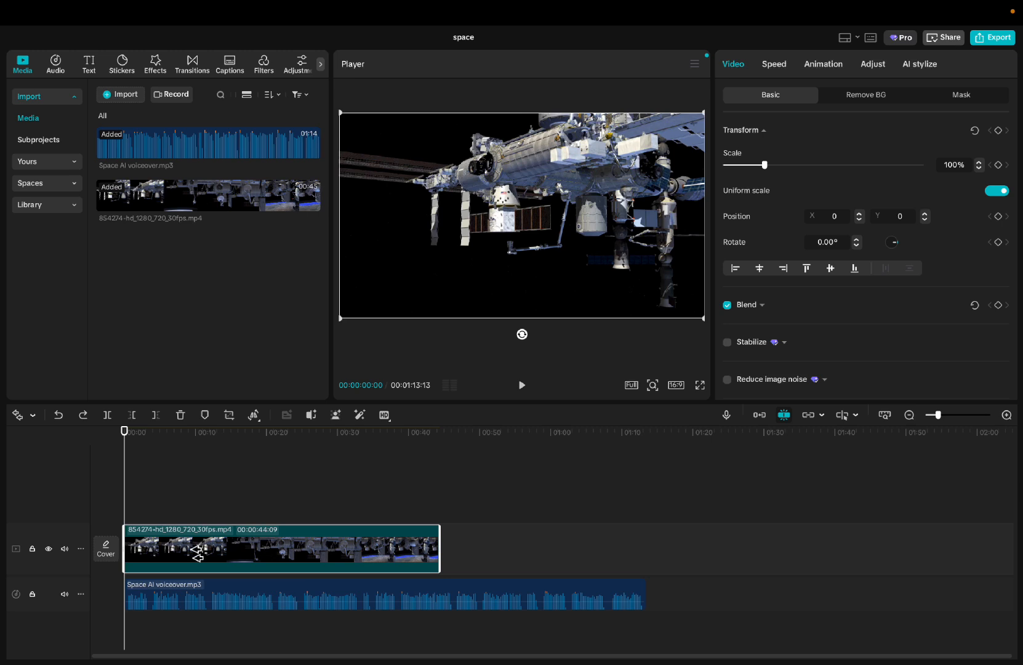
left_click_drag(199, 552, 196, 576)
- Use the Select rightward tool at about 8 seconds to select the clips on both tracks, and return to the Select tool
left_click(35, 416)
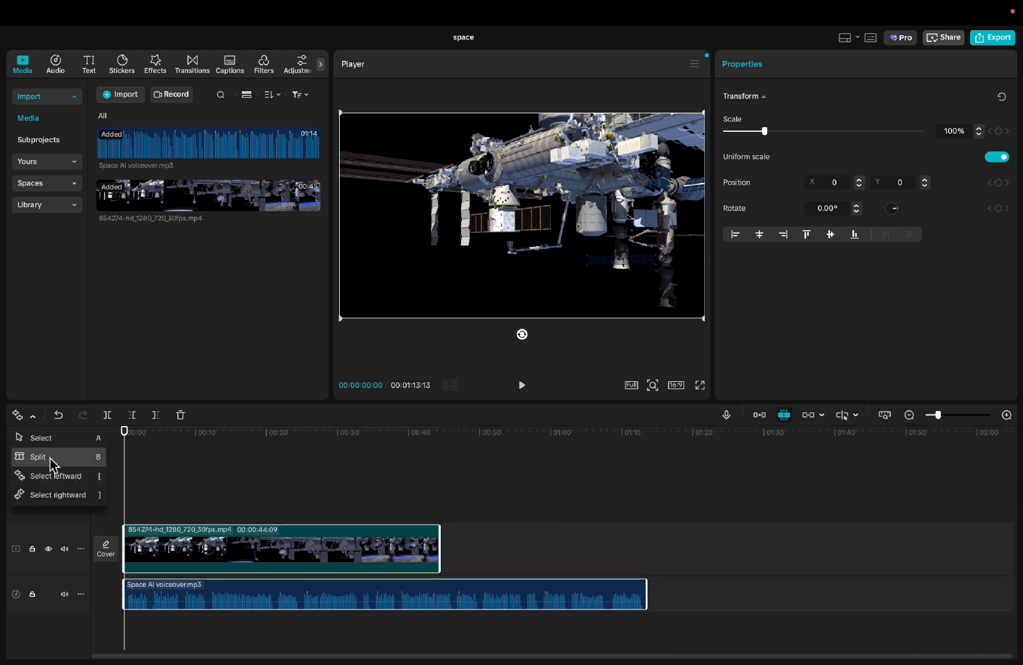
left_click(57, 498)
left_click_drag(182, 551, 154, 582)
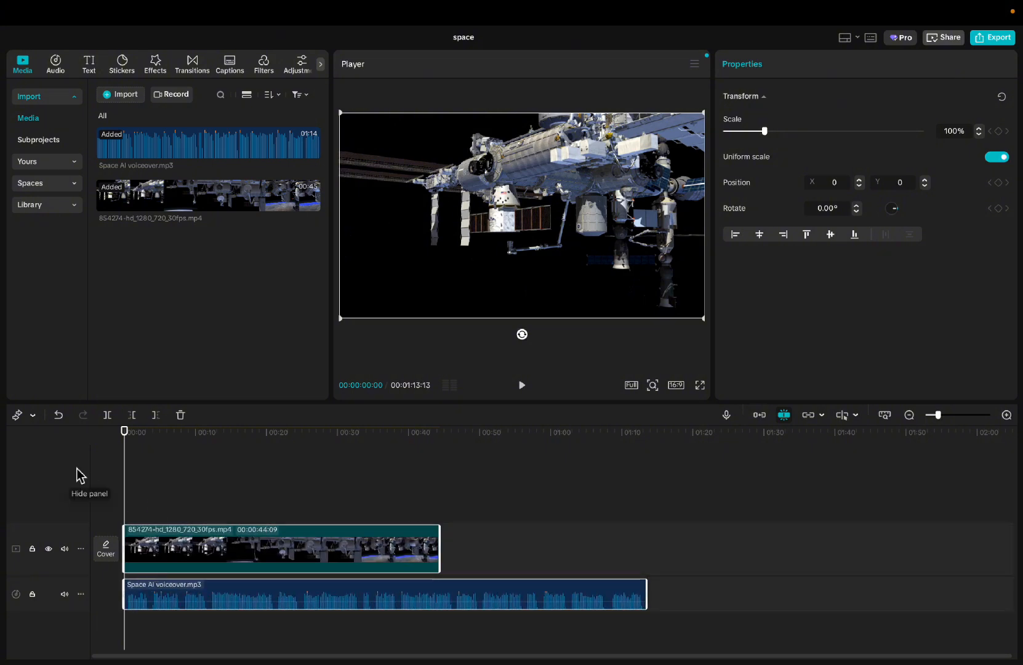
left_click(34, 416)
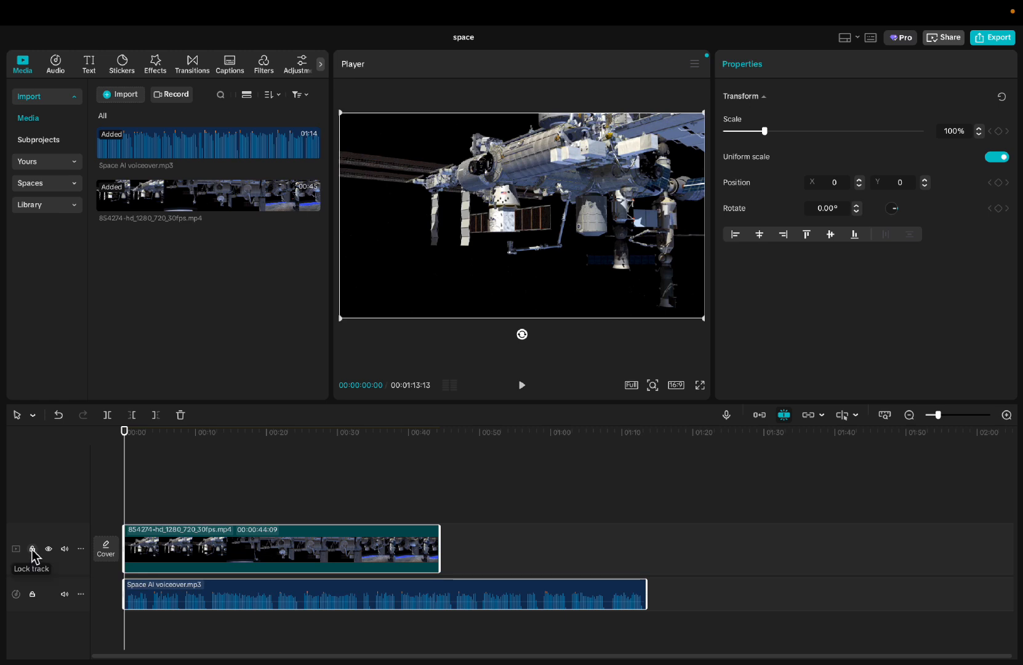
- Lock and unlock the video track, and hide and unhide it with the space station clip selected
left_click(33, 549)
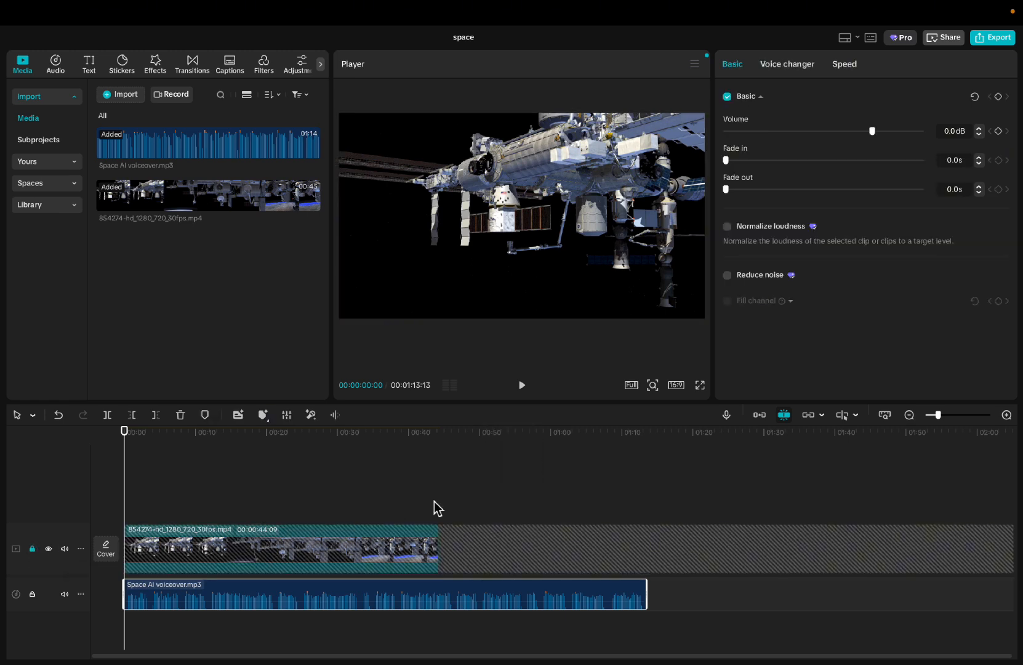
left_click(32, 548)
mouse_move(203, 549)
left_mouse_down()
mouse_move(468, 486)
mouse_move(291, 510)
mouse_move(203, 561)
left_mouse_up()
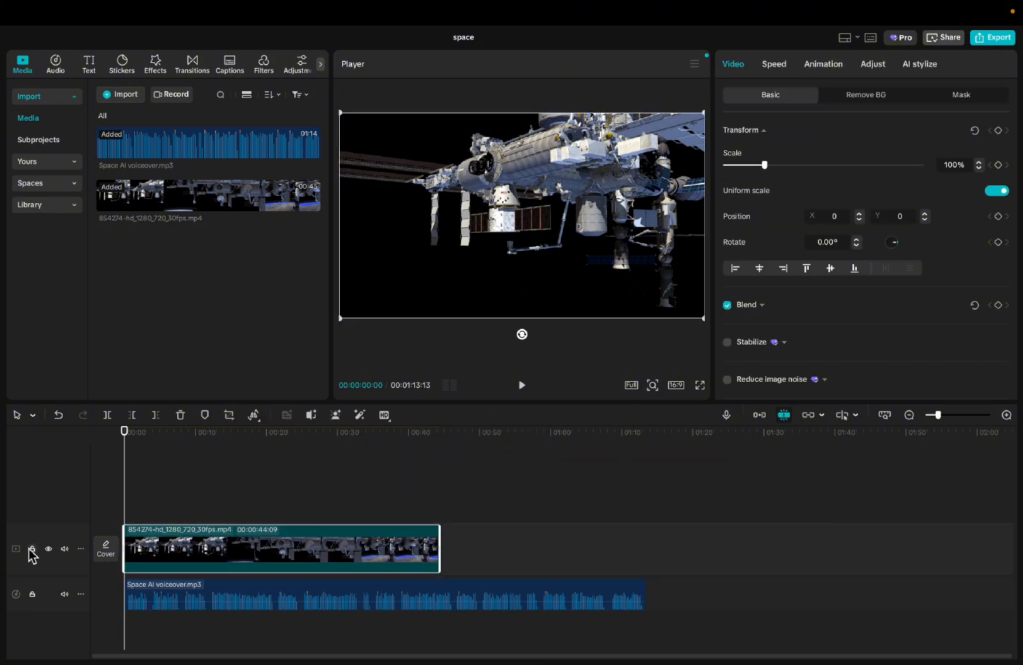
left_click(50, 551)
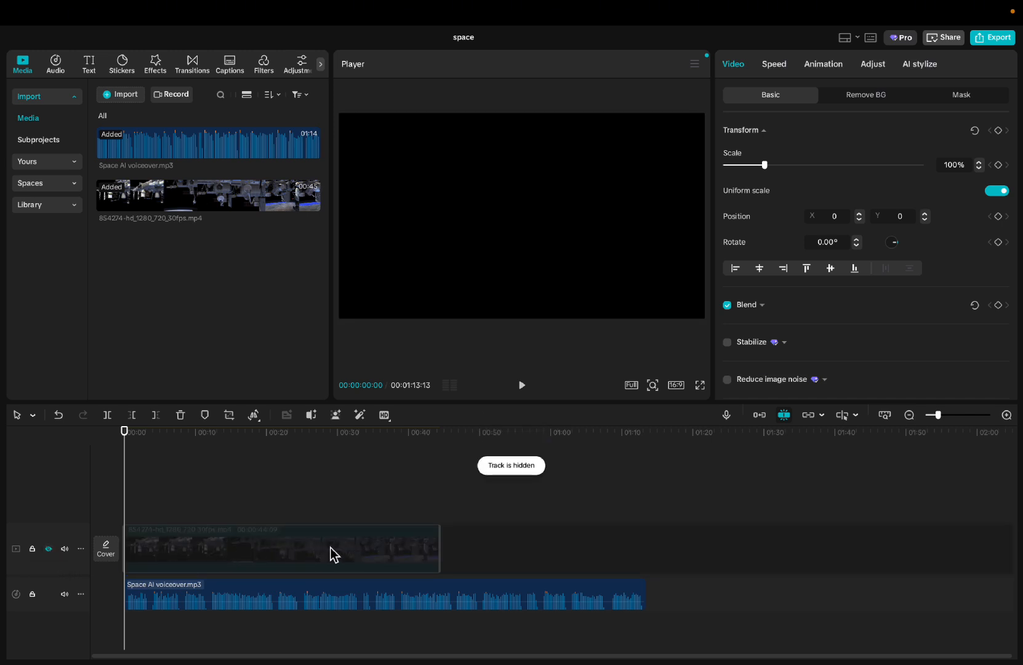
left_click(49, 550)
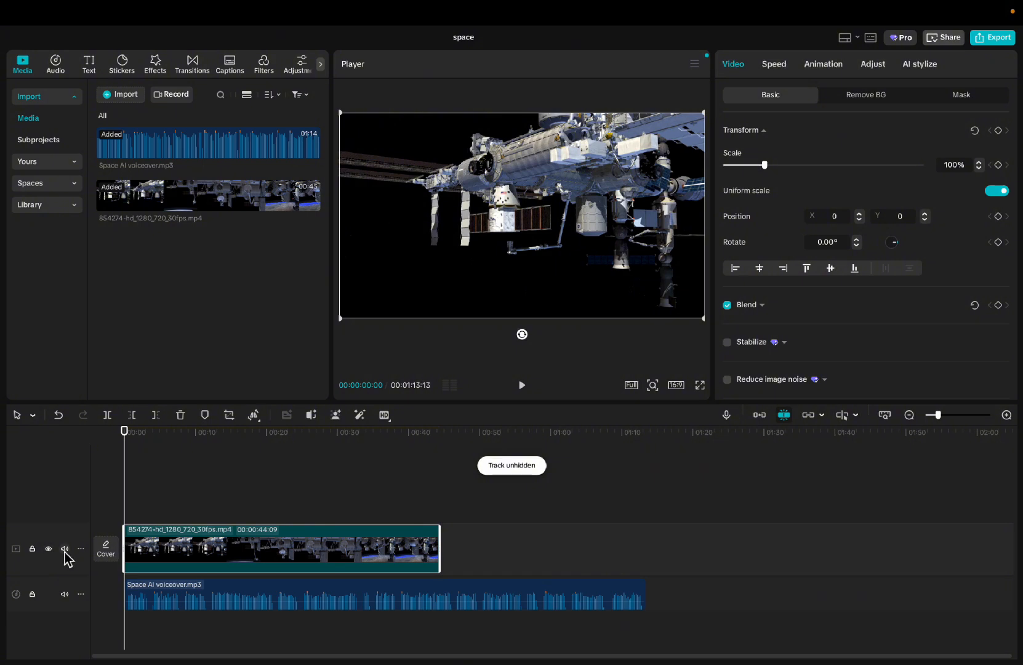
- Select the Space AI voiceover.mp3 clip, and mute and unmute its track during playback
left_click(194, 599)
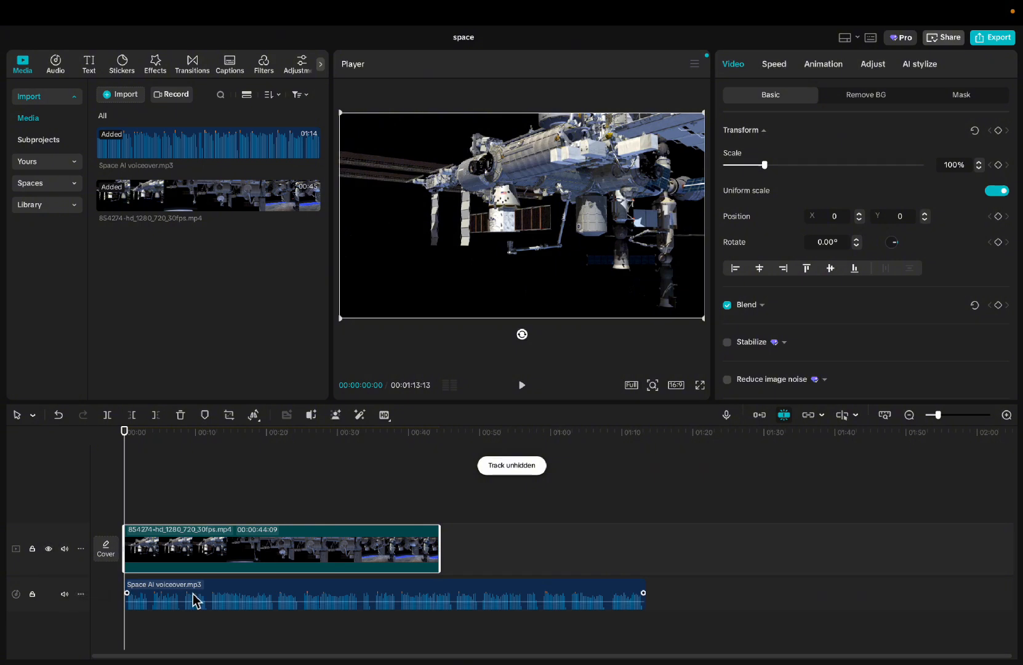
left_click(64, 594)
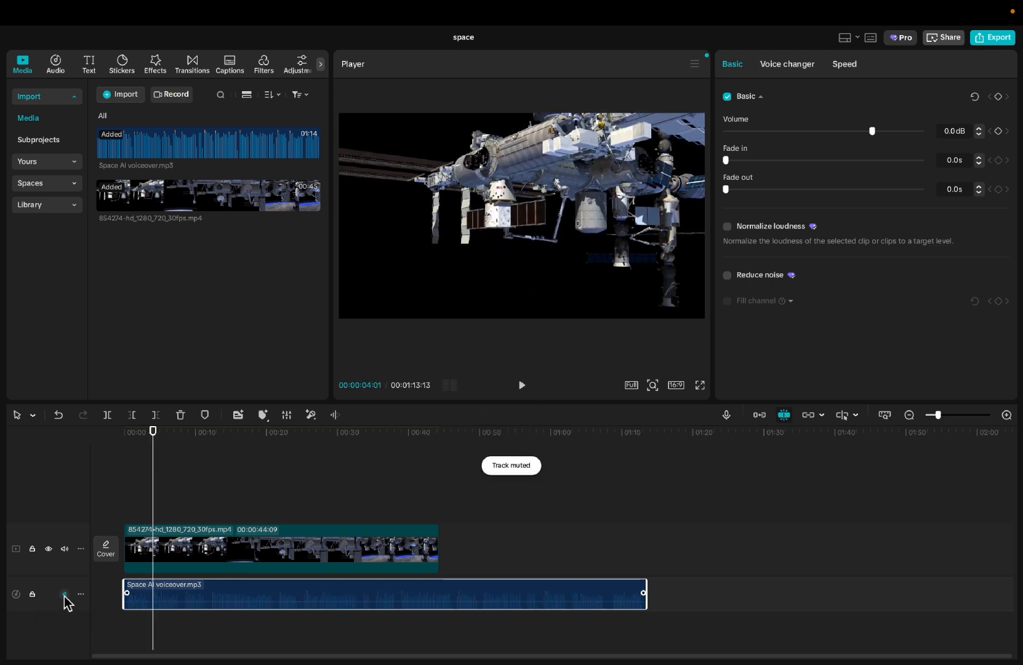
left_click(65, 594)
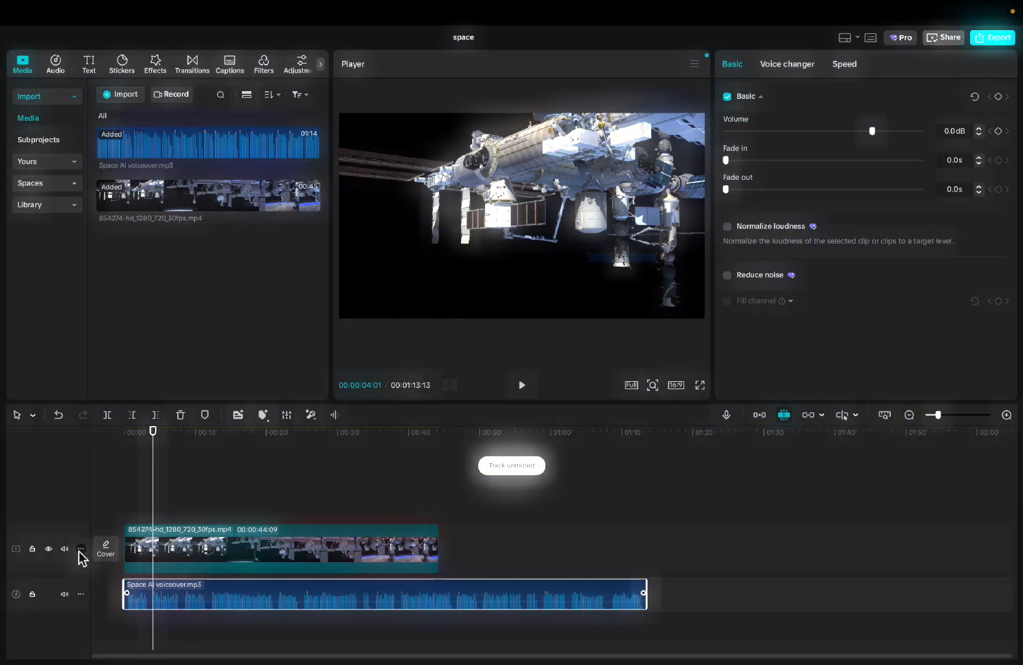
- Set the video track's height to Short and back to Default
left_click(80, 549)
mouse_move(120, 566)
left_click(215, 564)
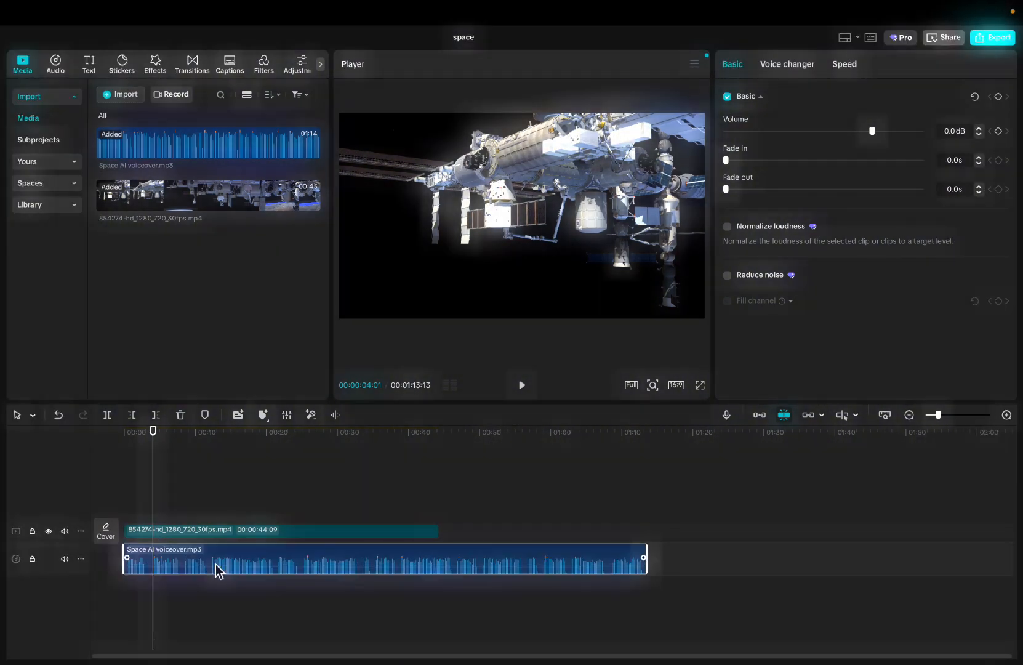
left_click(81, 531)
mouse_move(136, 545)
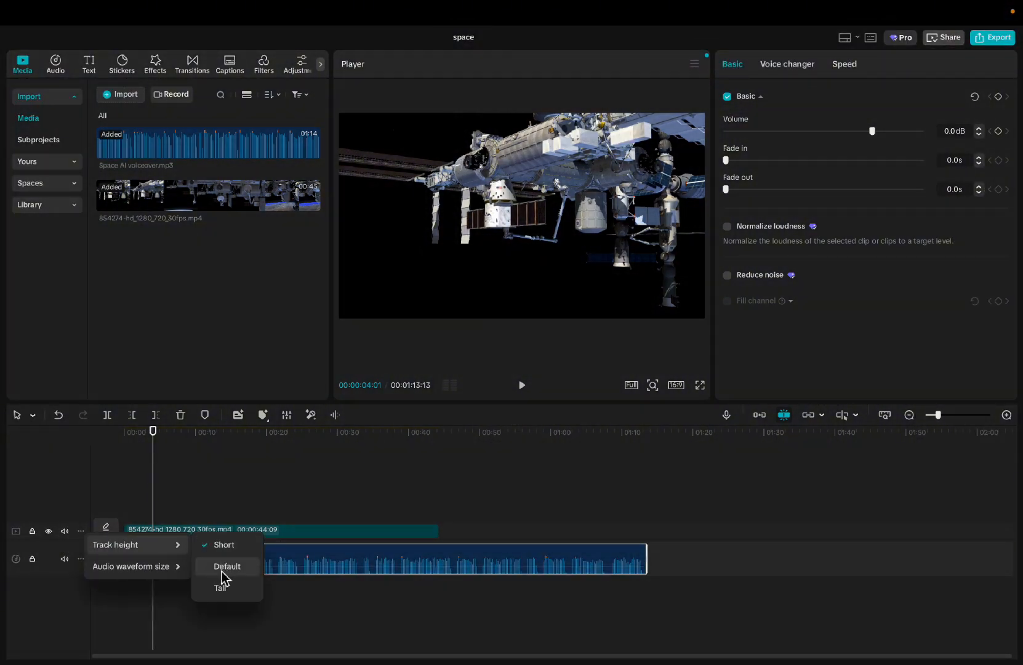
left_click(224, 576)
- Set the video track's height to Tall and restore it to Default
left_click(80, 548)
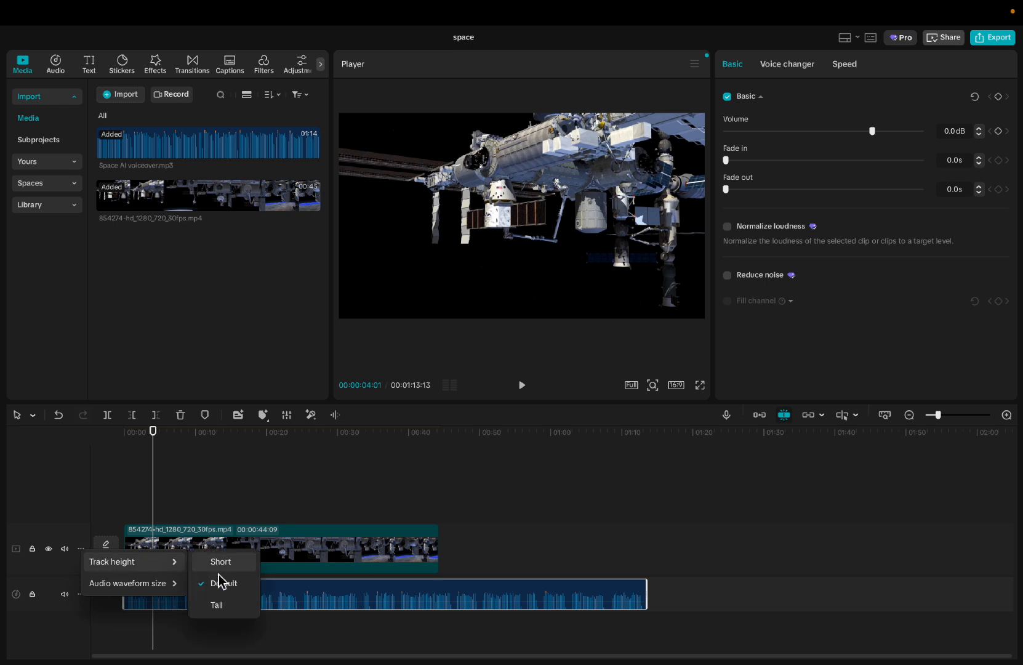
left_click(218, 606)
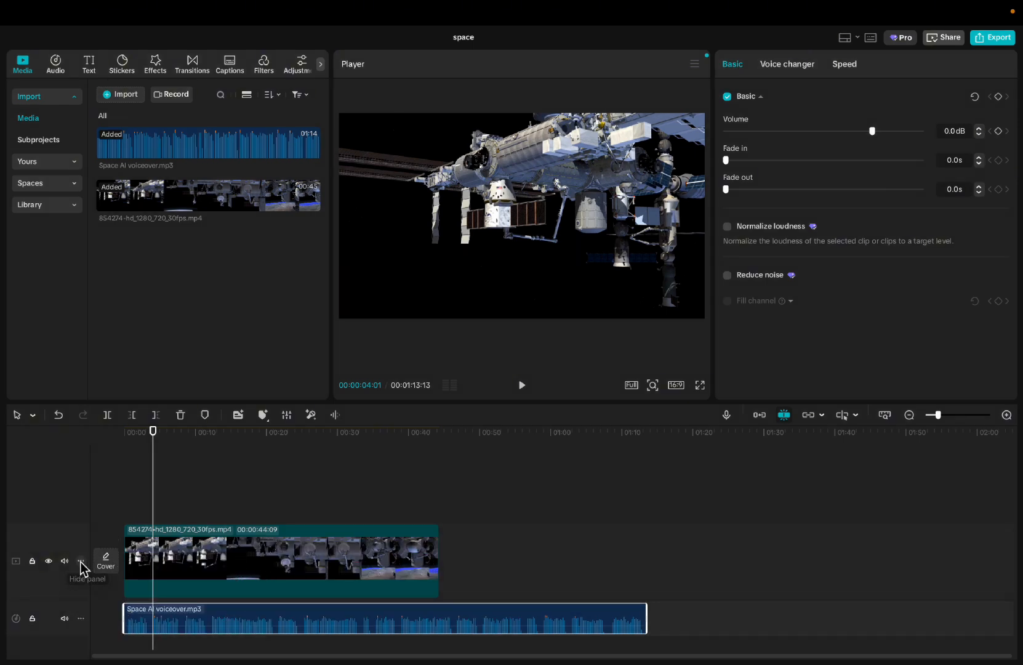
left_click(80, 560)
left_click(222, 597)
- Try a larger audio waveform size on the video track and set it back to 30%
left_click(81, 548)
mouse_move(110, 585)
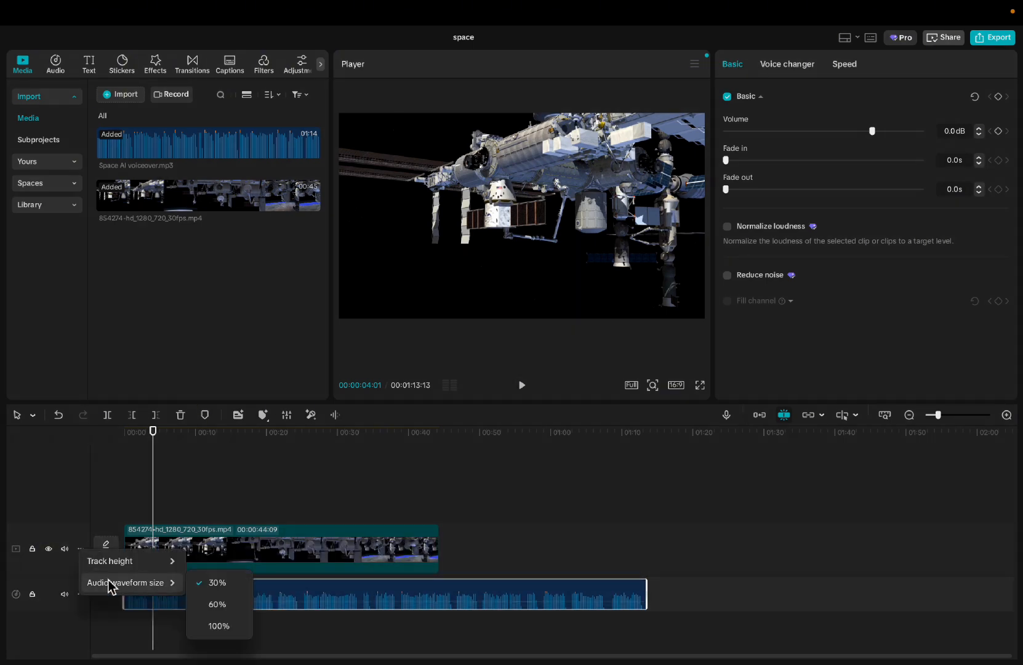
left_click(217, 609)
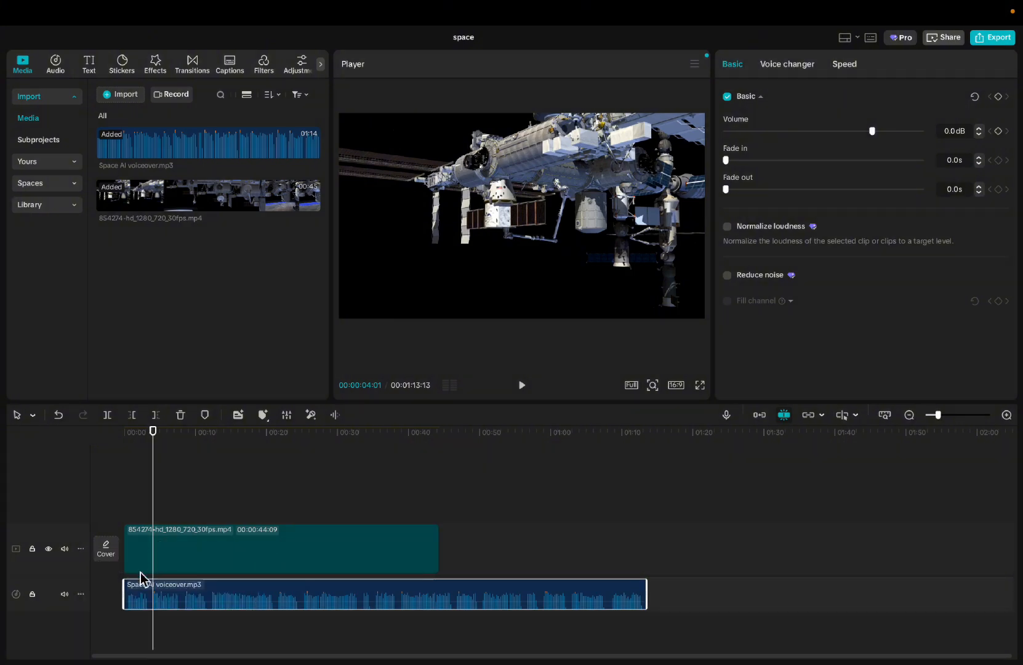
left_click(220, 583)
- Trim off the part of the space station clip before 00:00:04:24 twice, undoing the trim each time
left_click(162, 551)
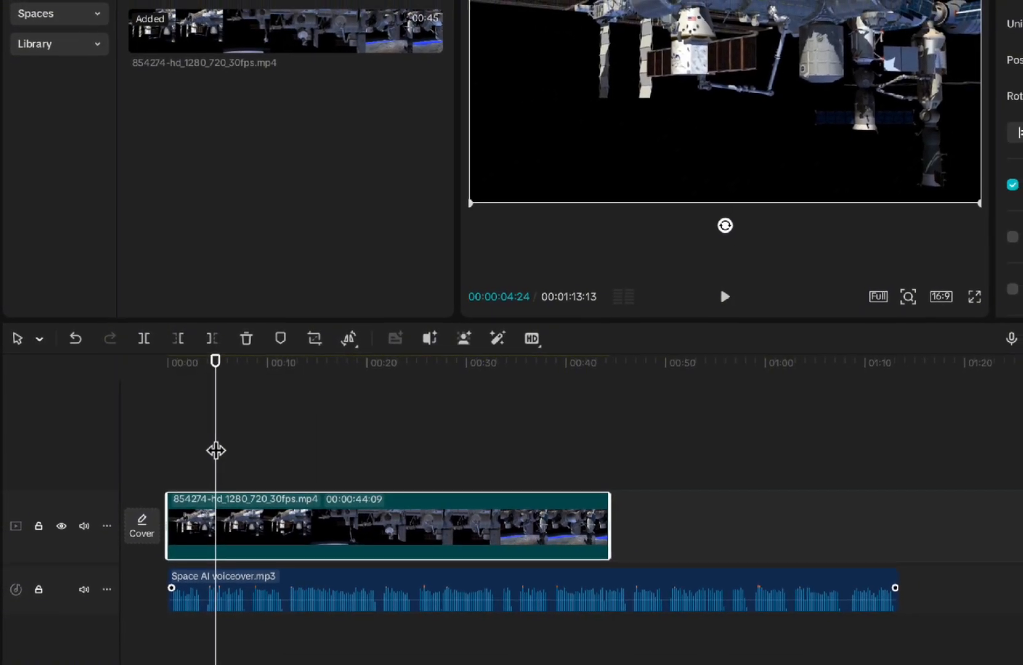
left_click(179, 339)
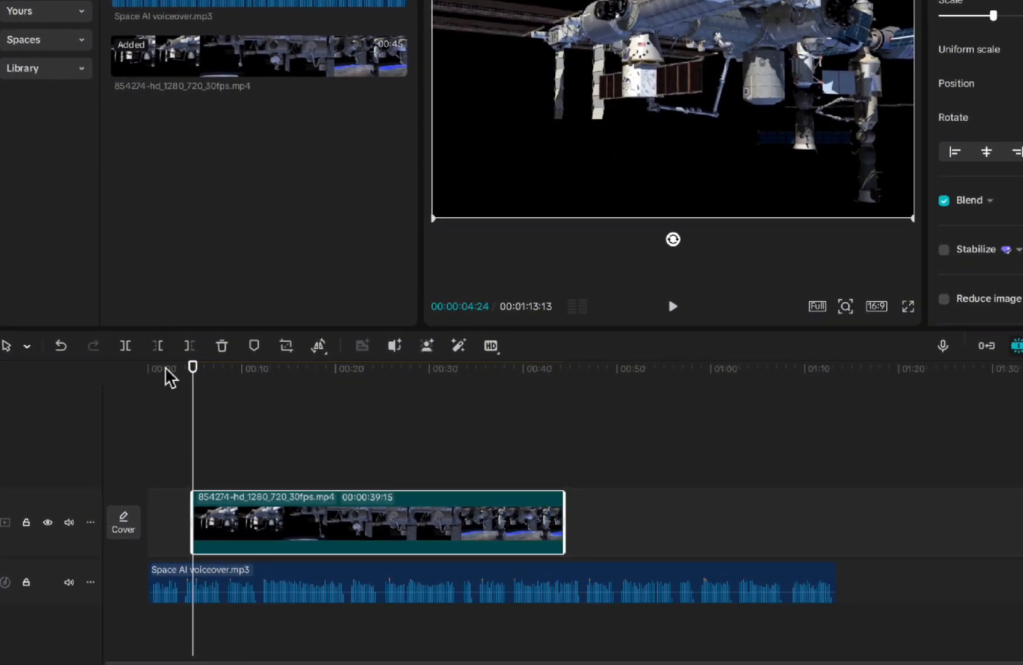
key("ctrl+z")
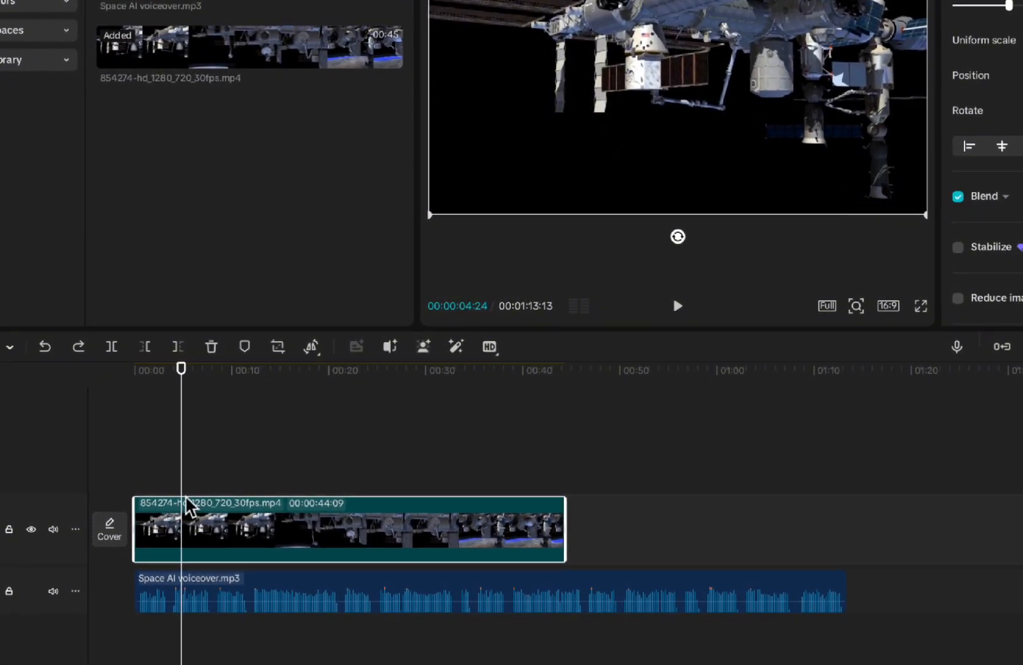
key("q")
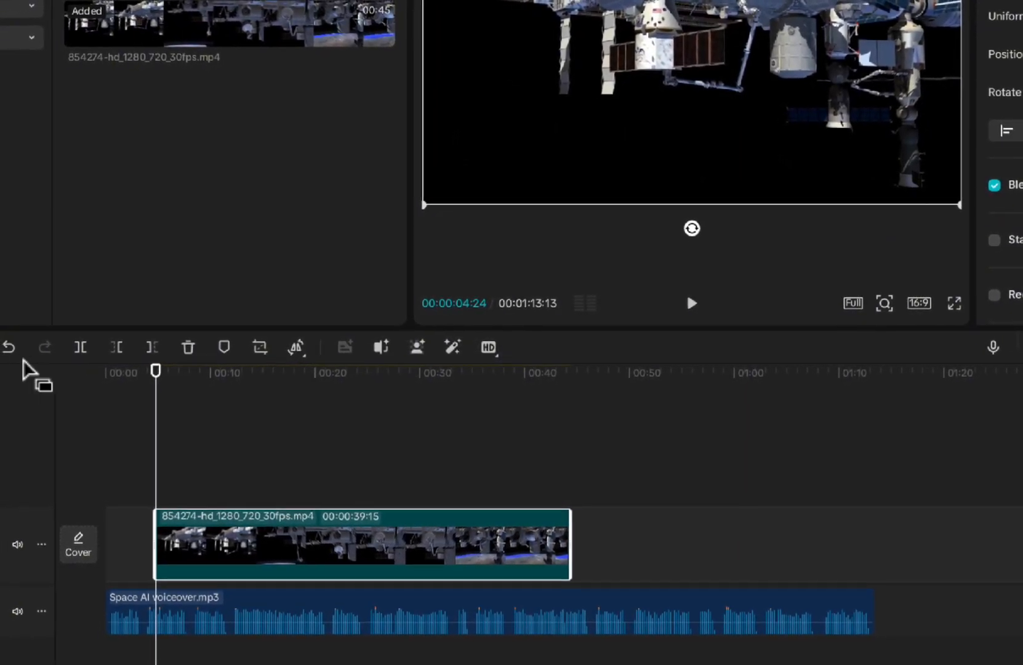
left_click(3, 349)
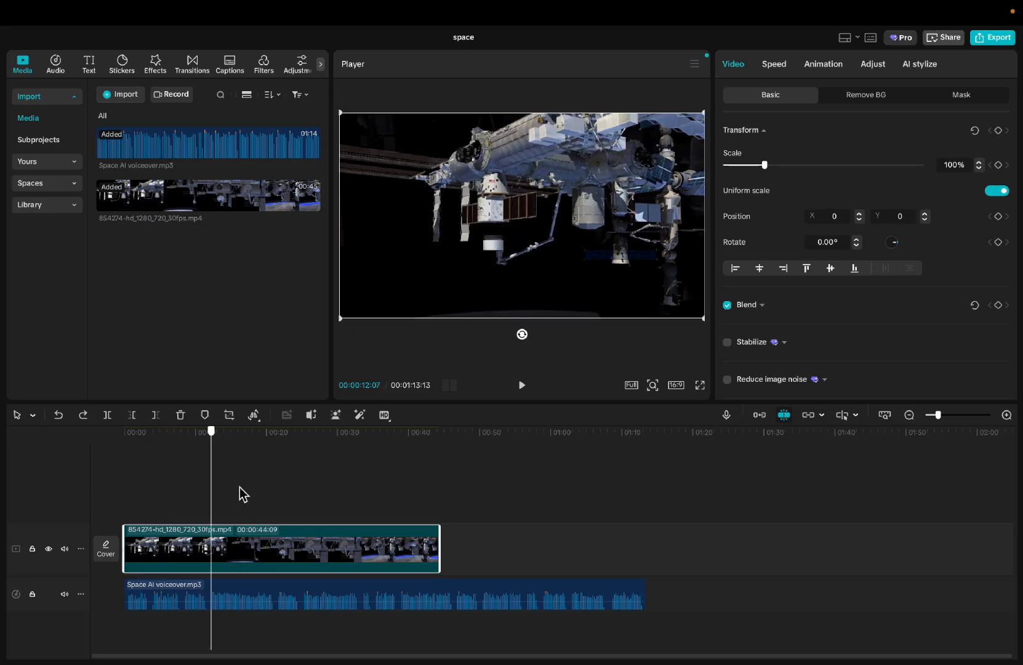
- Move the playhead to 00:00:38:26 and trim off the part of the space station clip after it
left_click_drag(212, 494, 455, 505)
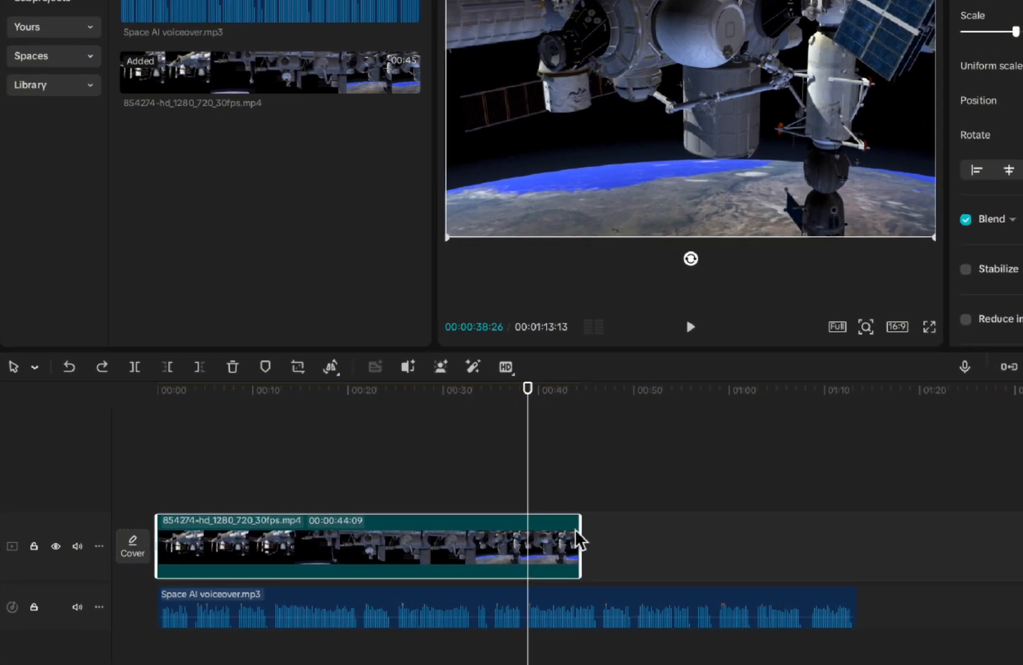
left_click(198, 367)
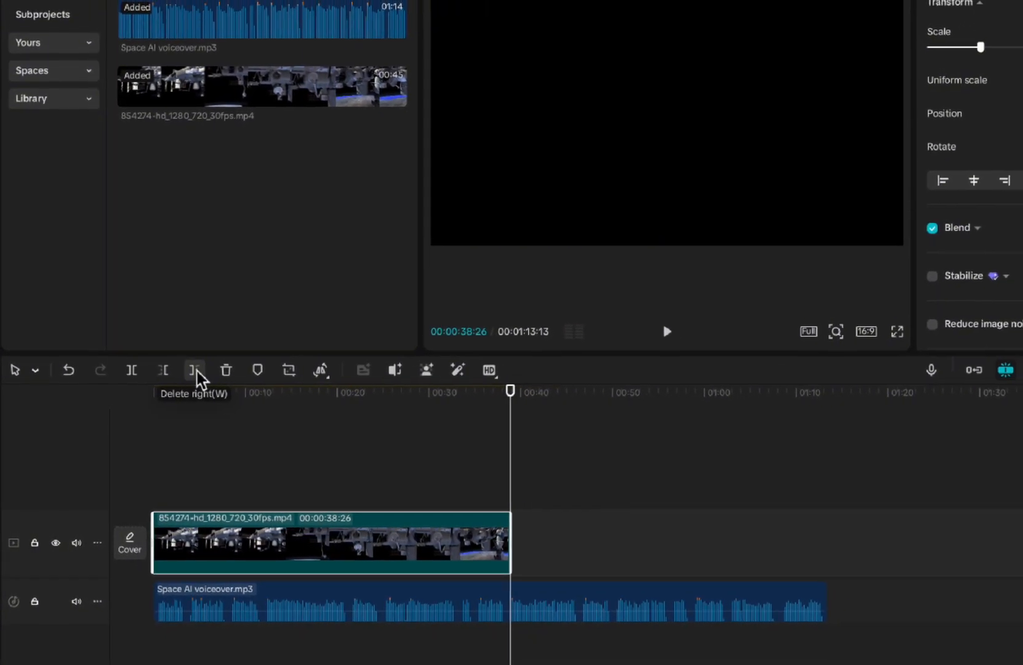
key("ctrl+z")
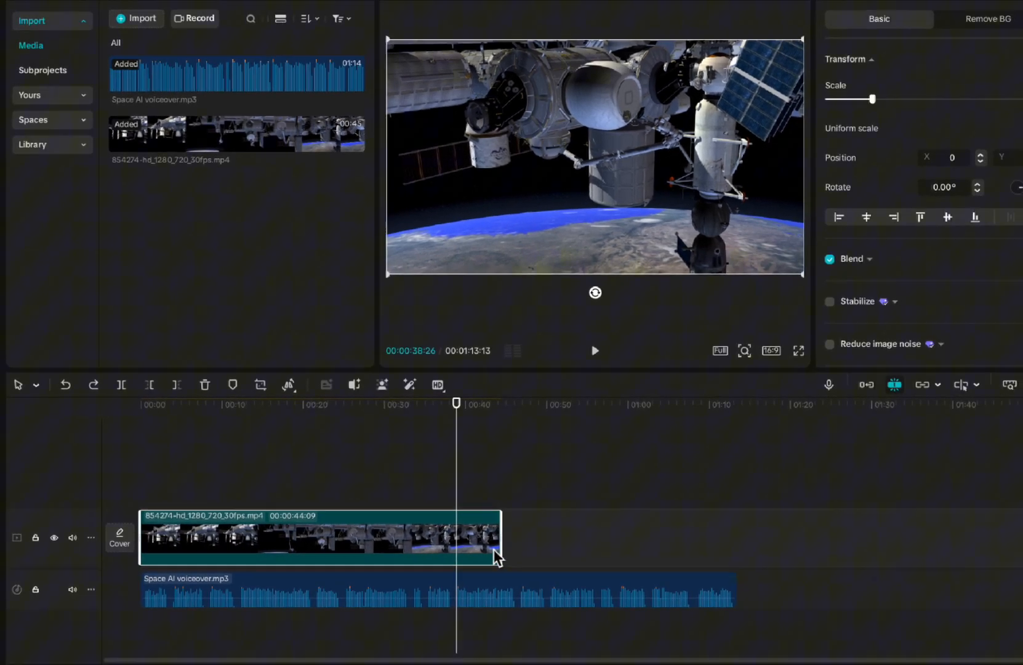
key("w")
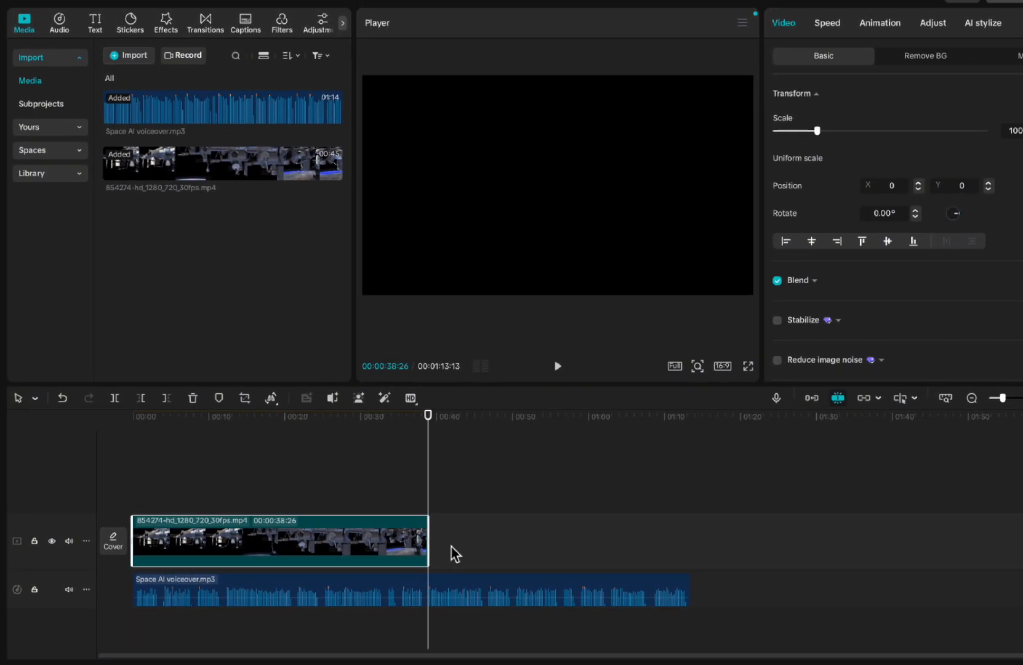
- Undo the last trim of the space station clip, delete the whole clip and undo the deletion
key("ctrl+z")
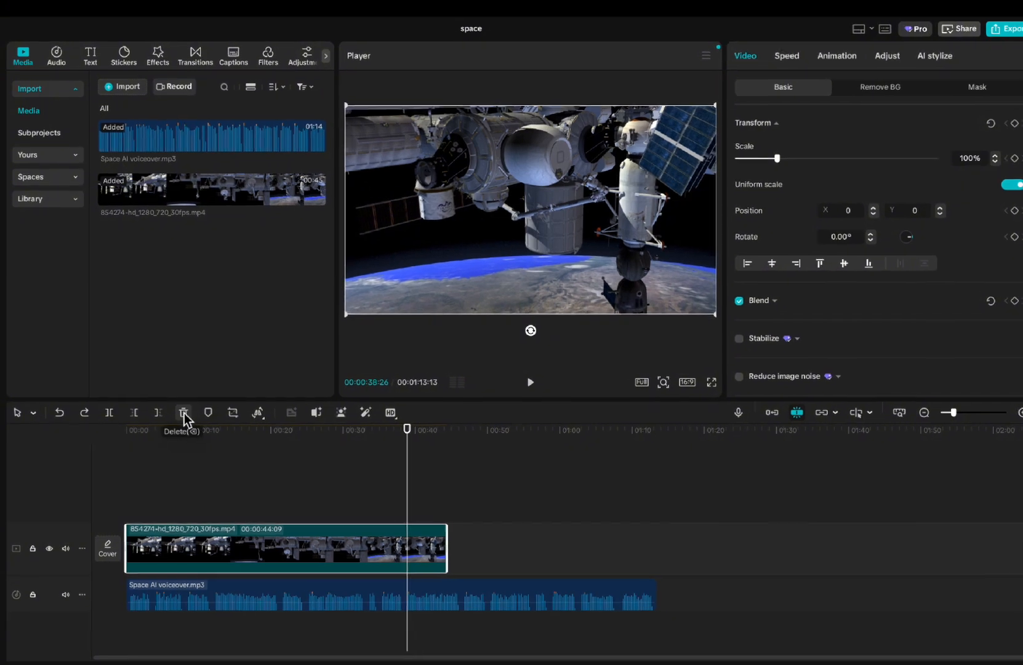
left_click(182, 413)
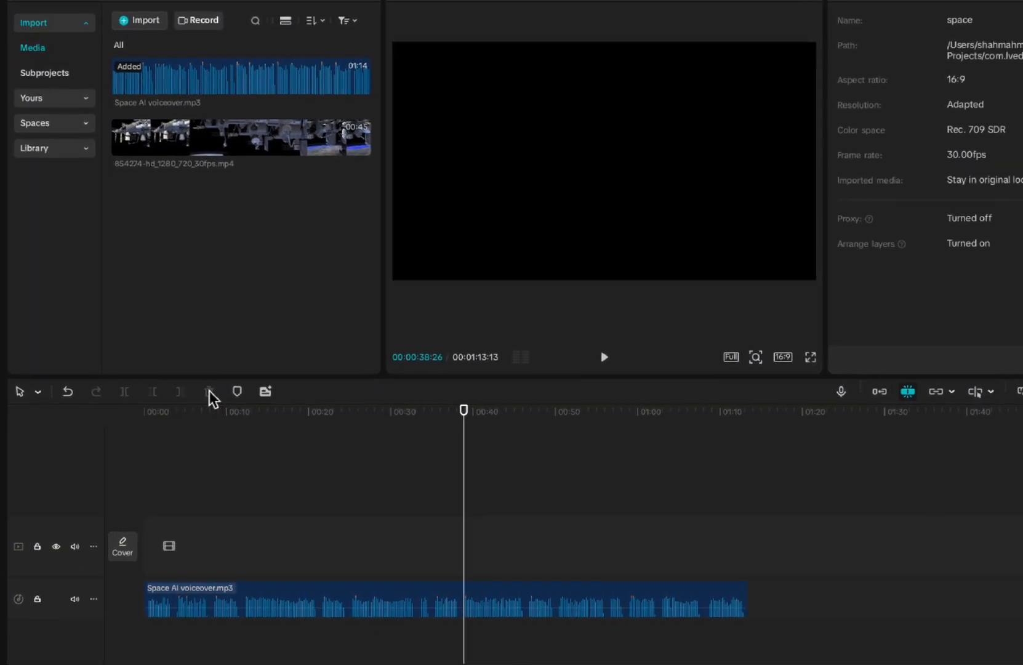
key("ctrl+z")
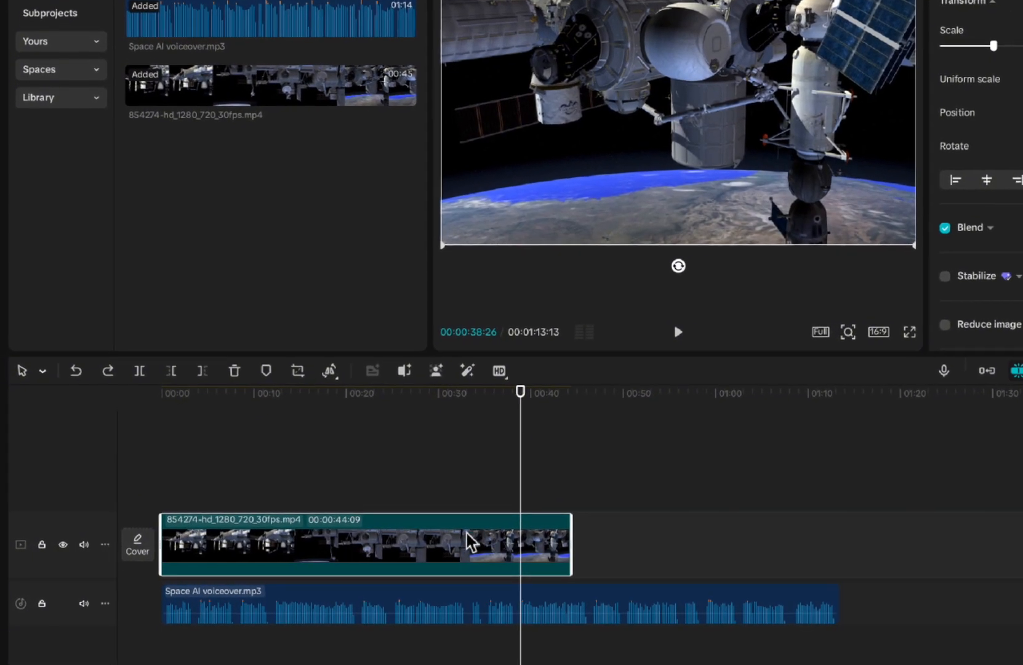
- Add a marker to the space station clip at 00:00:27:08
left_click_drag(508, 489, 426, 486)
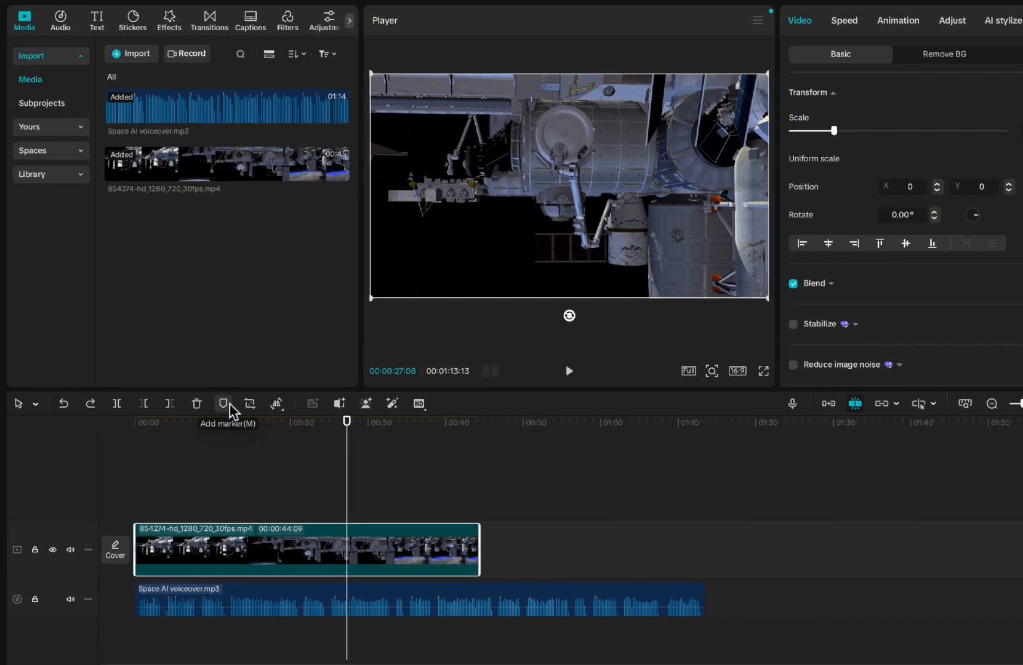
left_click(222, 406)
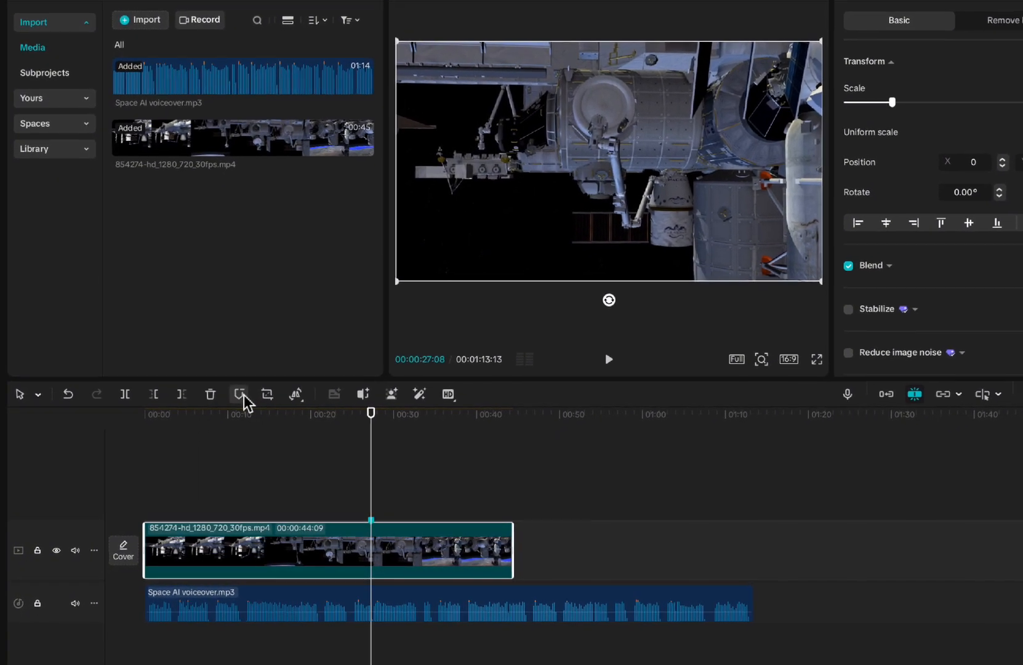
left_click(385, 487)
left_click(389, 518)
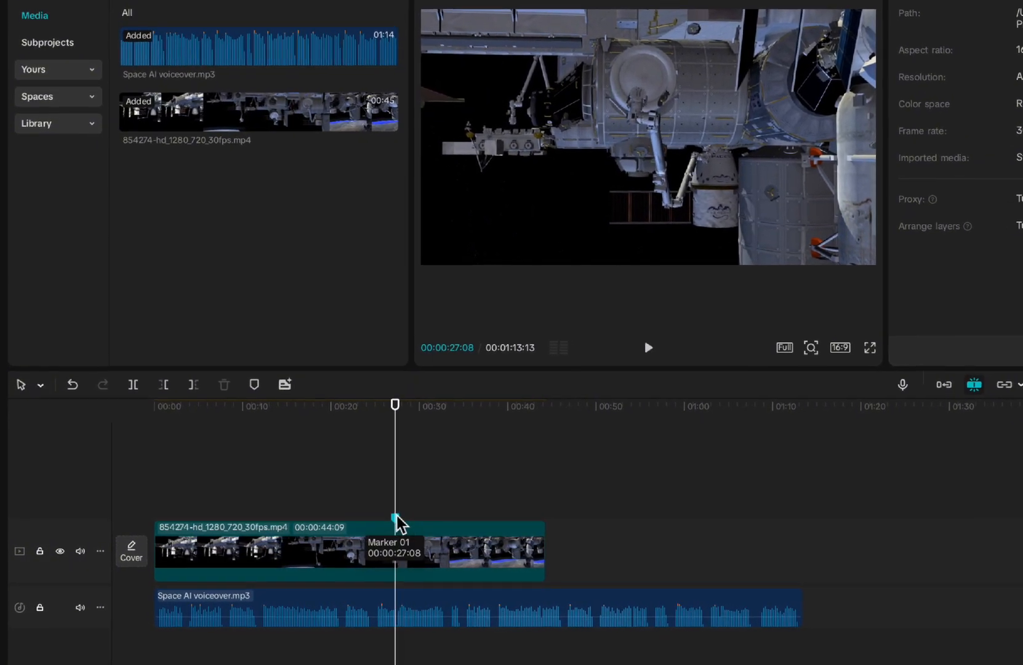
- Rename the space station clip's marker as "add an other clip" and set its colour to red
right_click(390, 519)
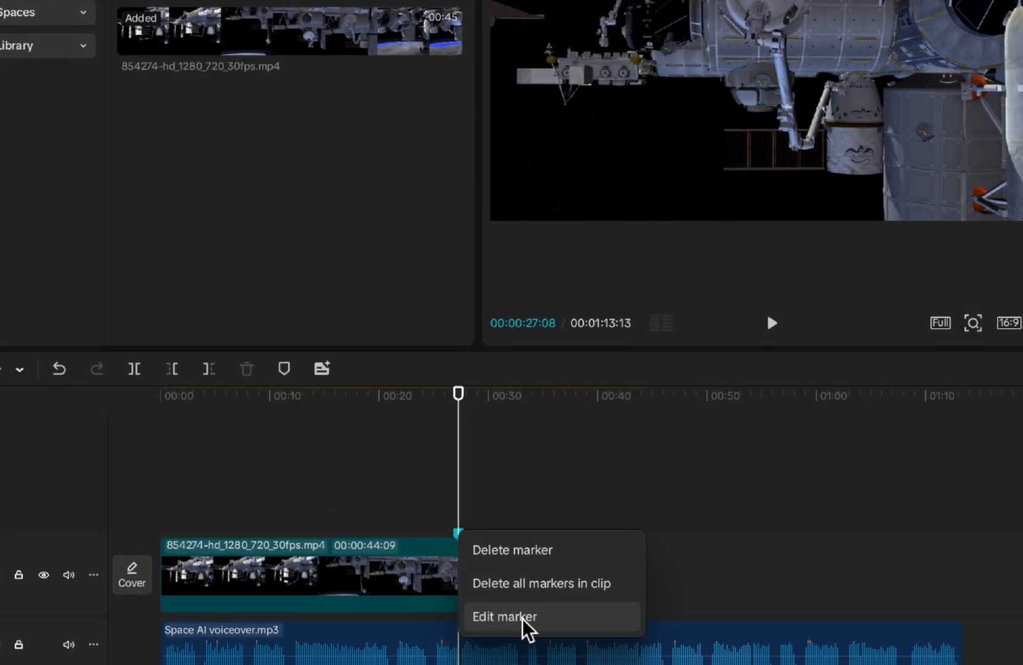
left_click(511, 602)
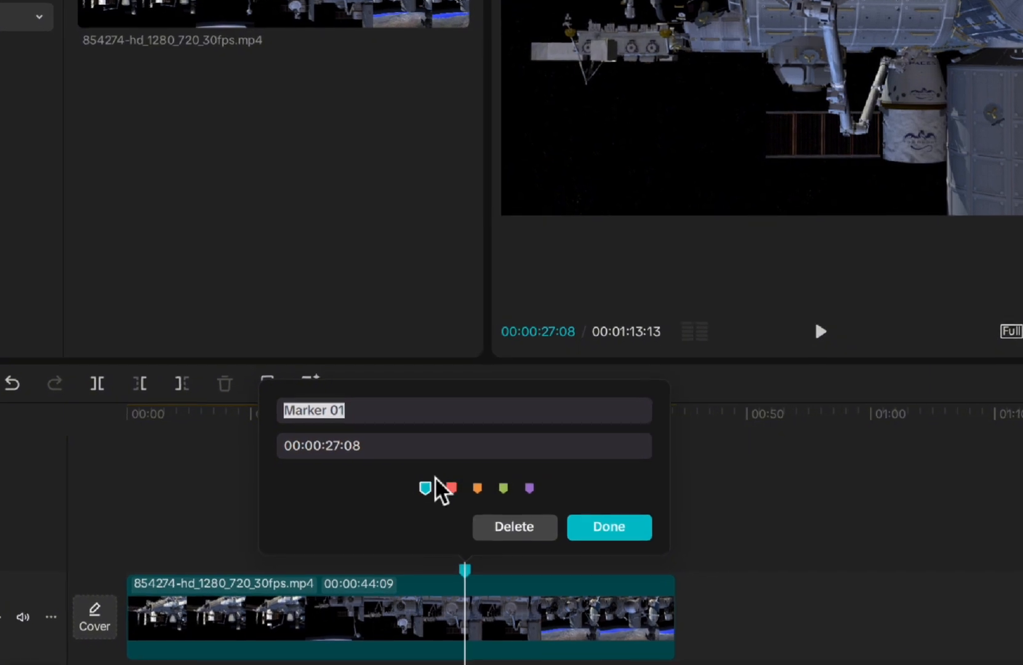
left_click_drag(376, 412, 267, 407)
key("BackSpace")
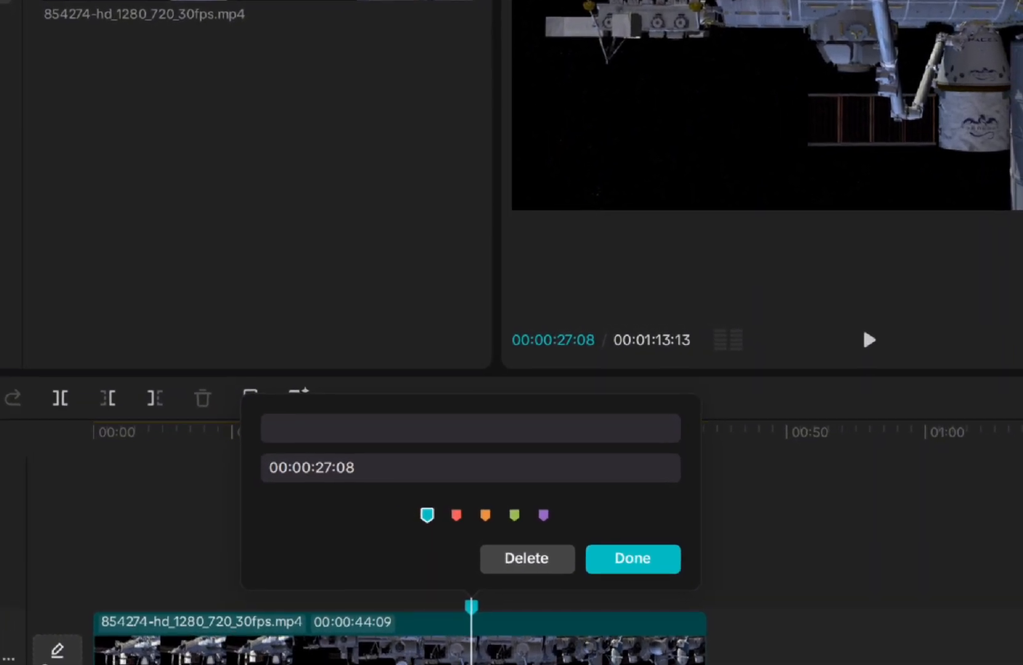
type("add an ohter")
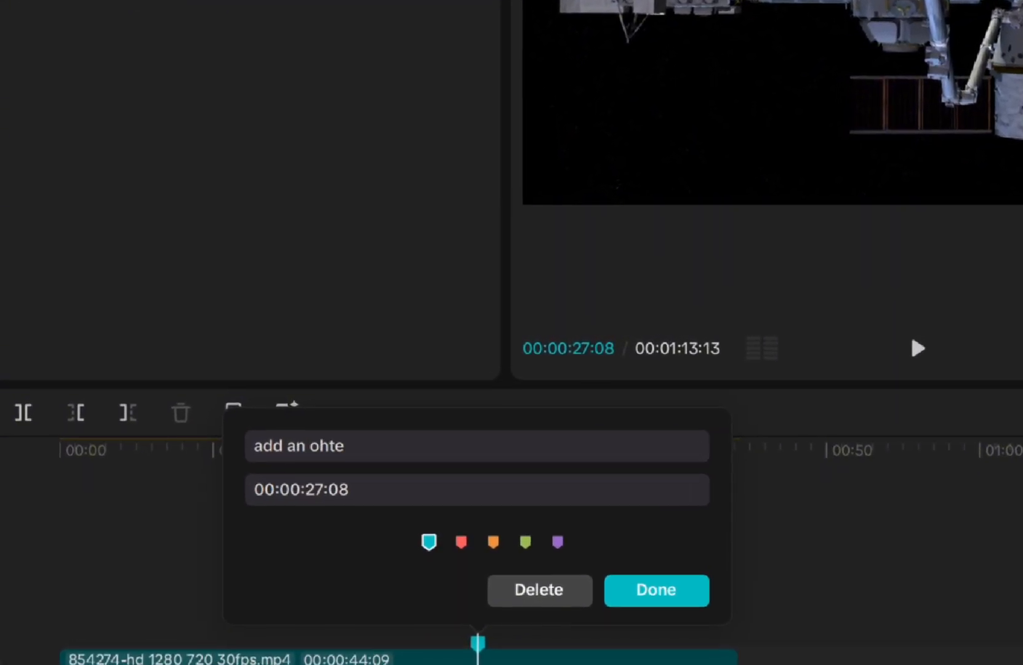
key("BackSpace")
key("BackSpace")
key("BackSpace")
key("BackSpace")
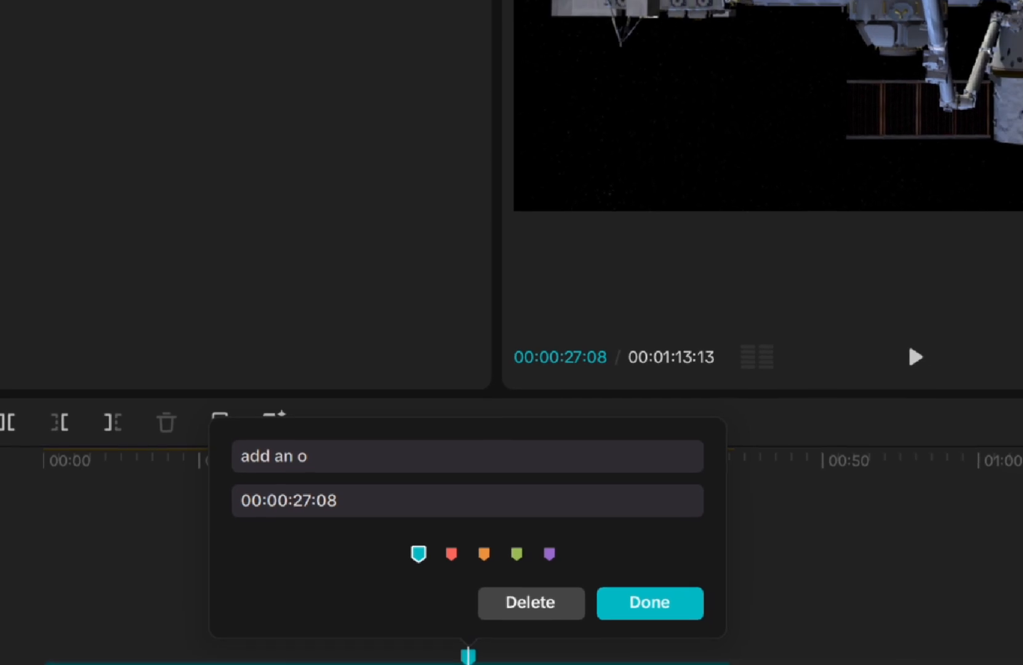
type("ther cli")
type("p")
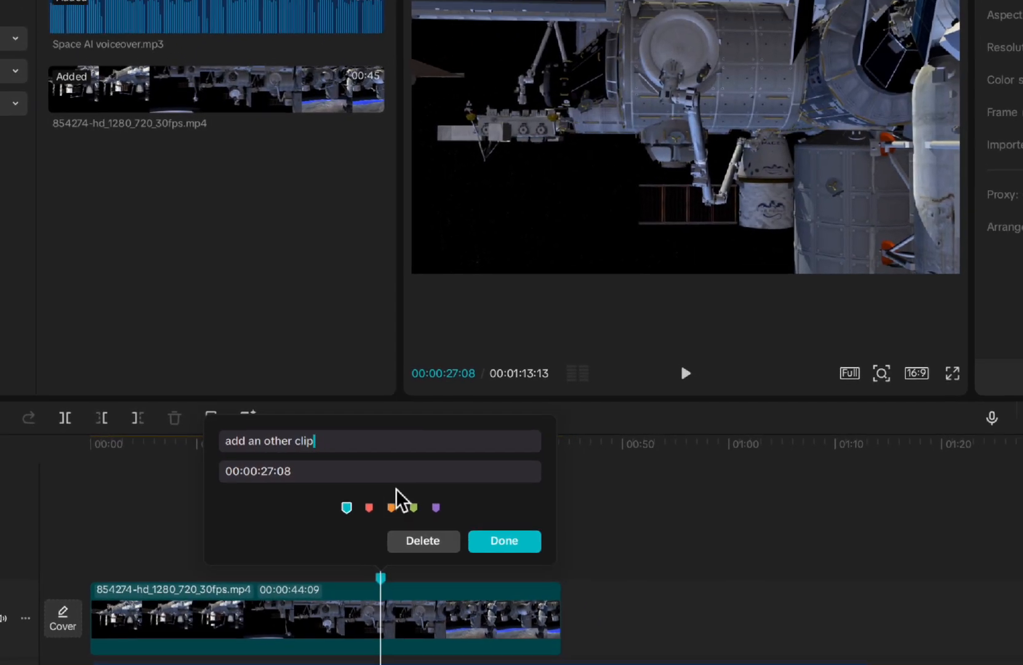
left_click(369, 507)
left_click(497, 542)
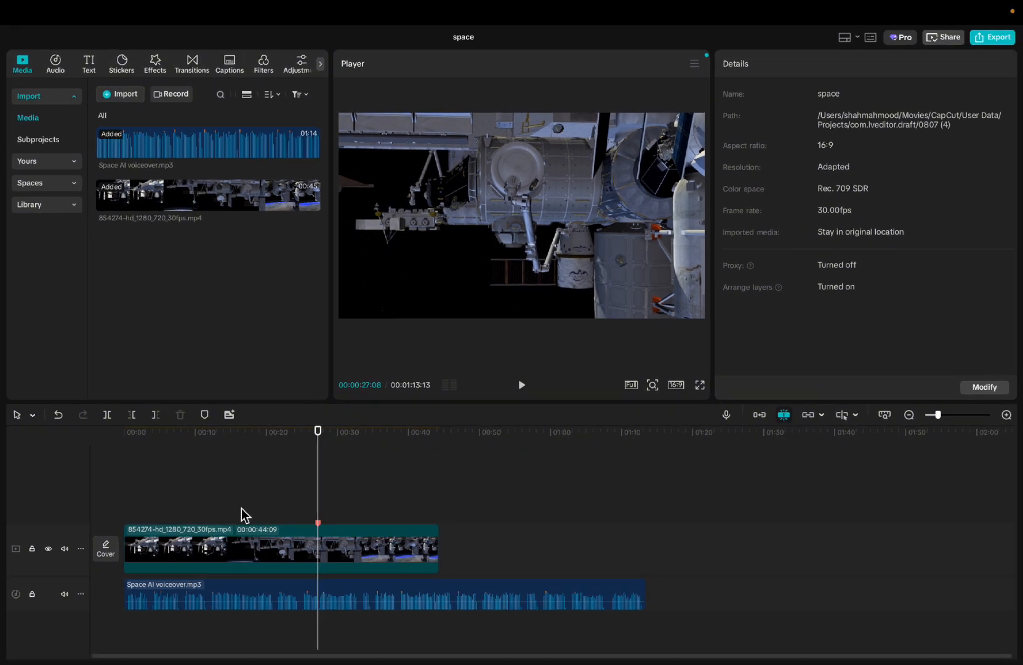
- Move the playhead to 00:00:01:29 near the start of the timeline and select the space station clip
left_click(244, 522)
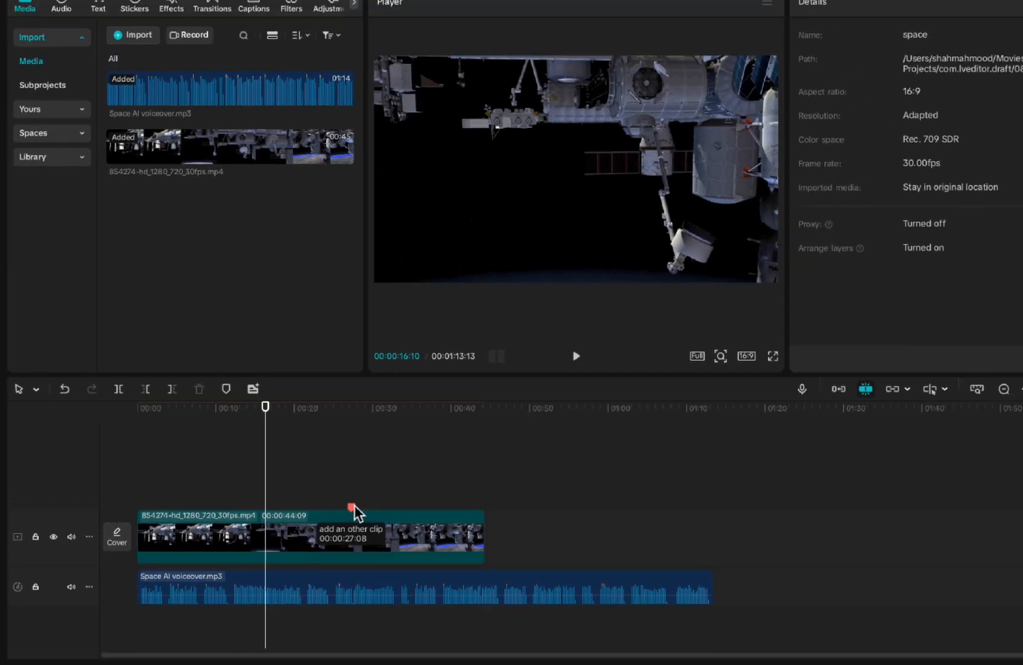
left_click_drag(288, 472, 143, 474)
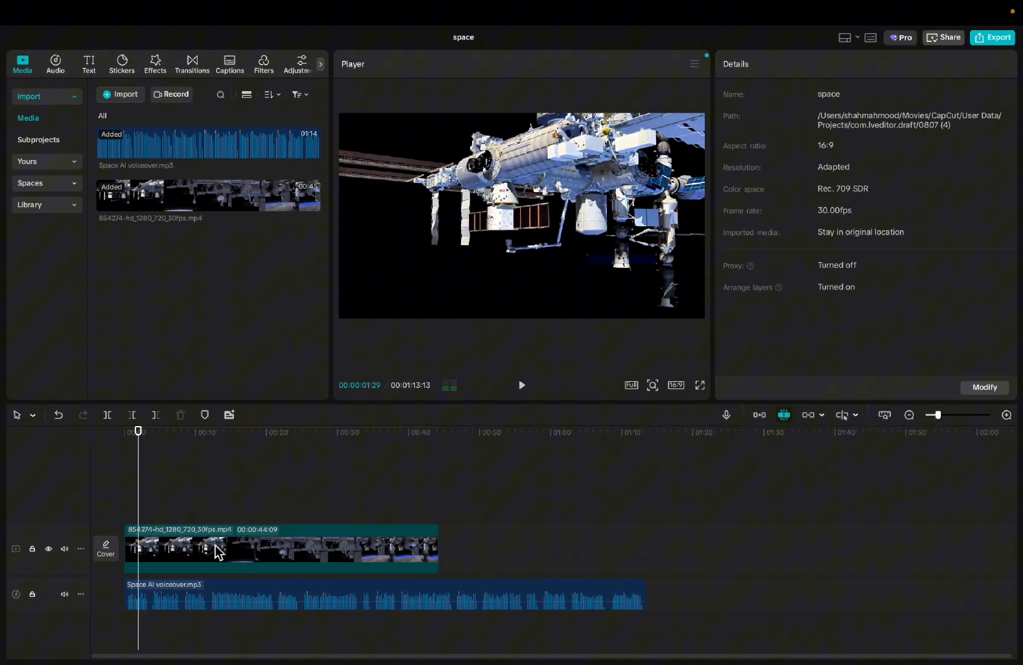
left_click(218, 552)
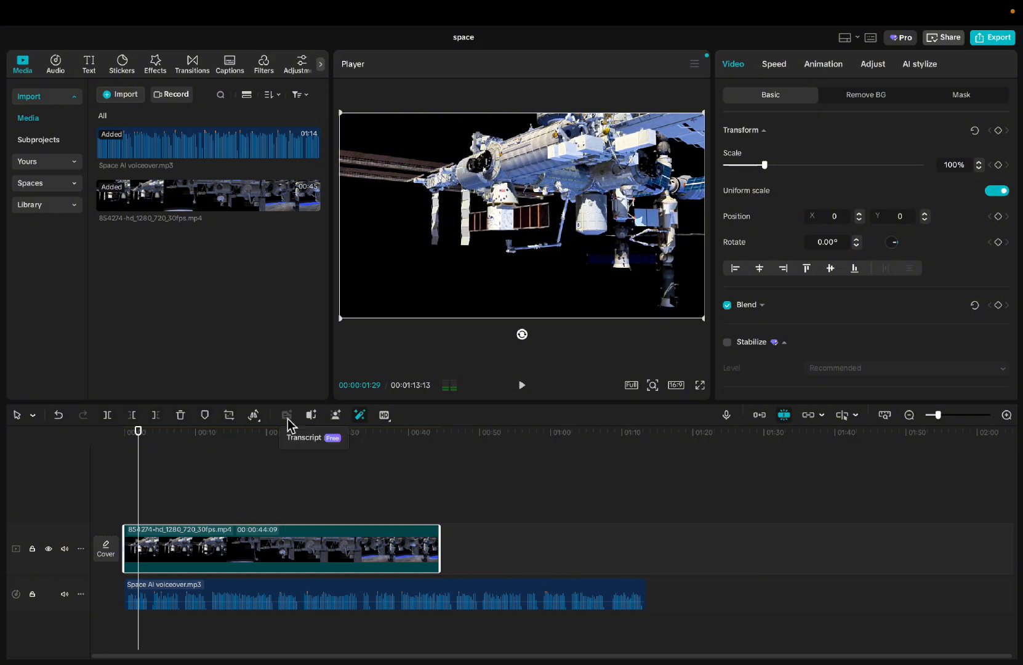
- Trim off the part of the voiceover that runs past the end of the video clip at 00:00:44:09
left_click_drag(140, 498, 562, 479)
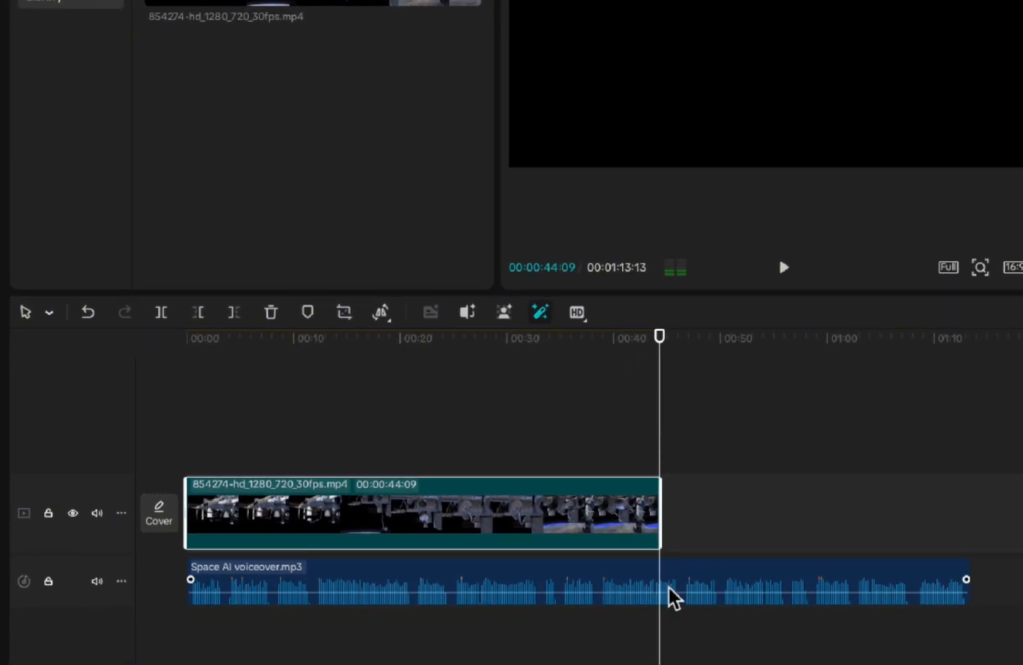
left_click(674, 597)
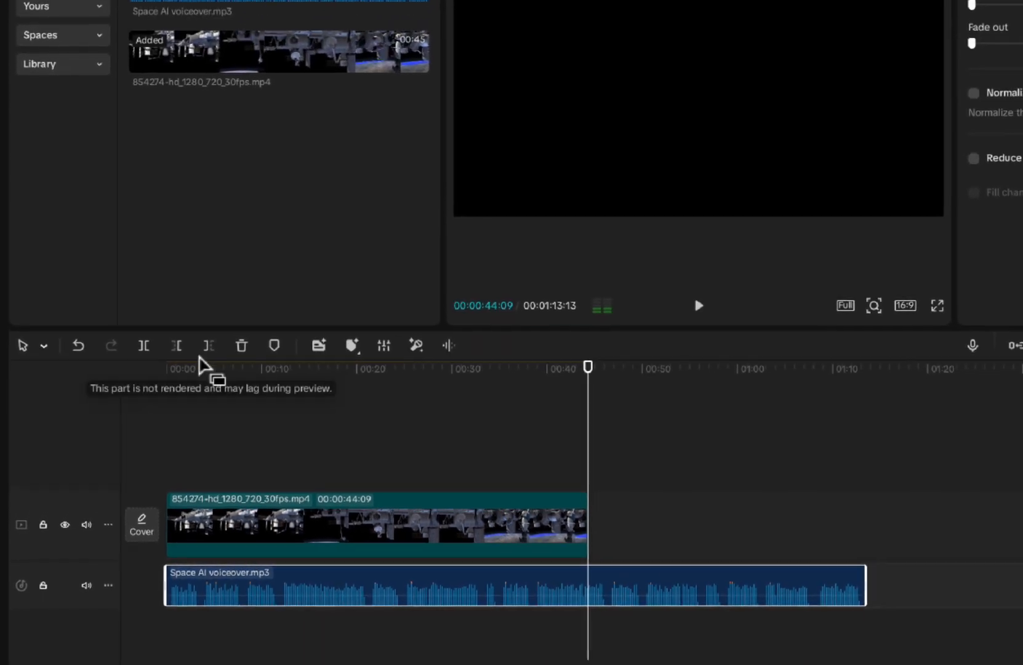
key("w")
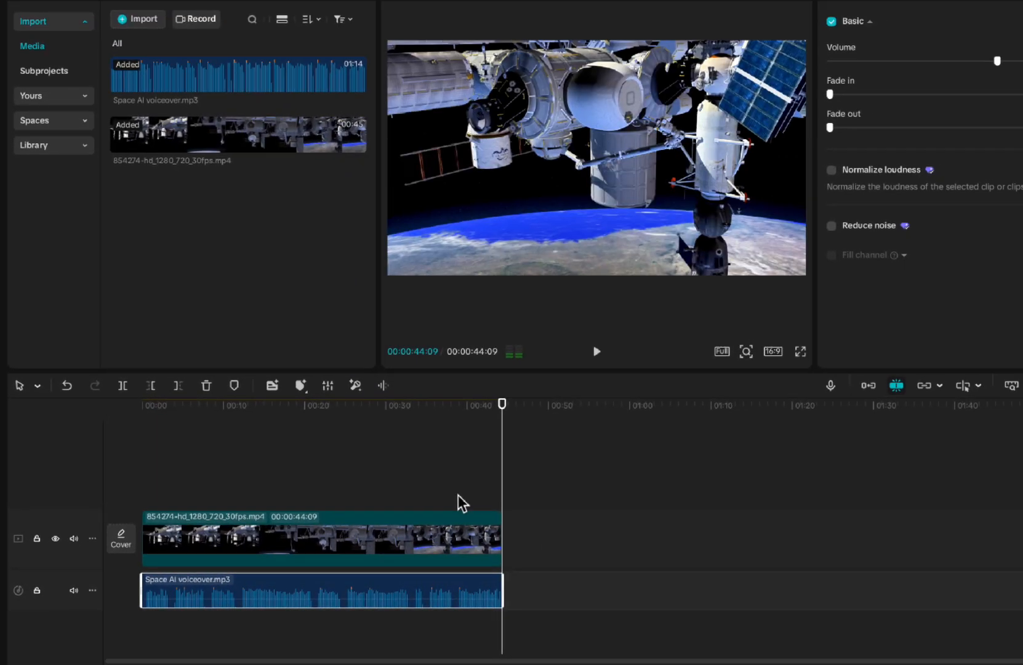
- Split the space station clip at 00:00:12:06 and 00:00:24:05
left_click_drag(501, 501, 147, 510)
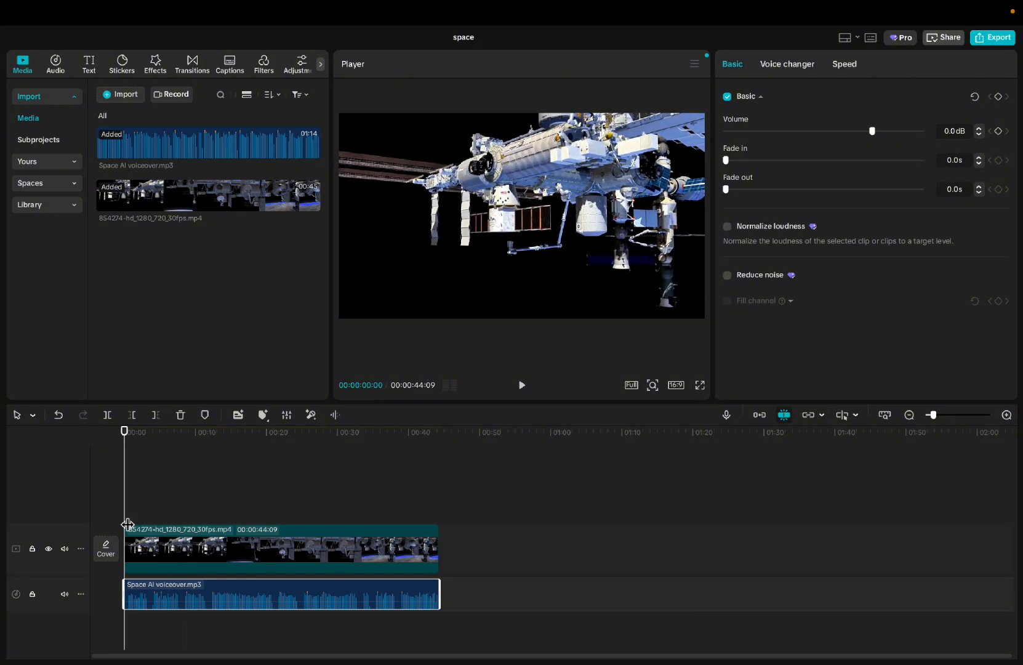
left_click_drag(131, 515, 211, 517)
left_click(211, 550)
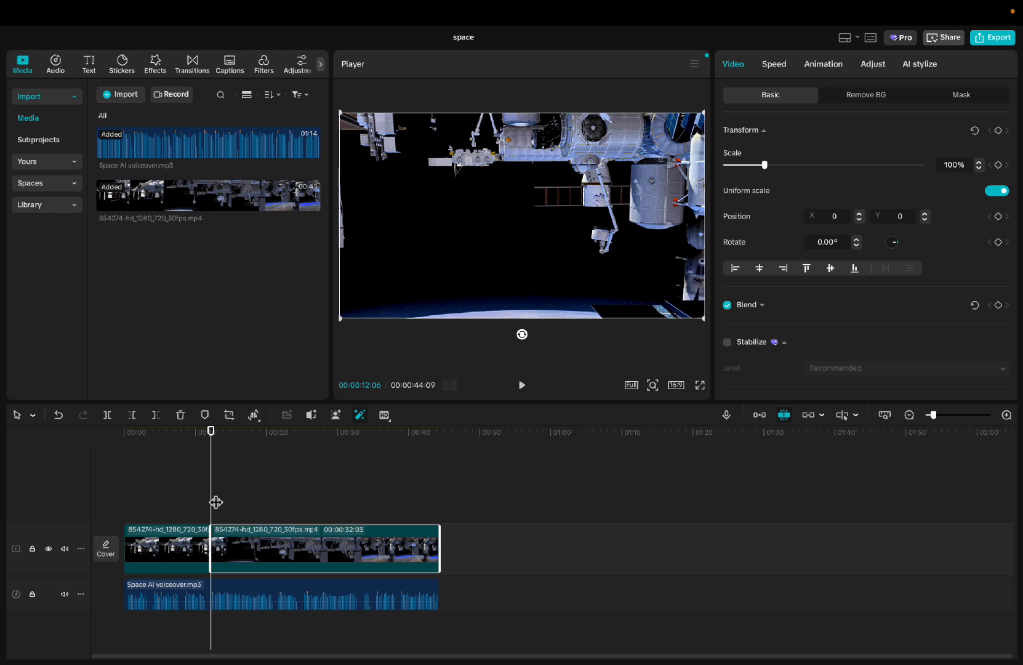
left_click_drag(215, 503, 299, 505)
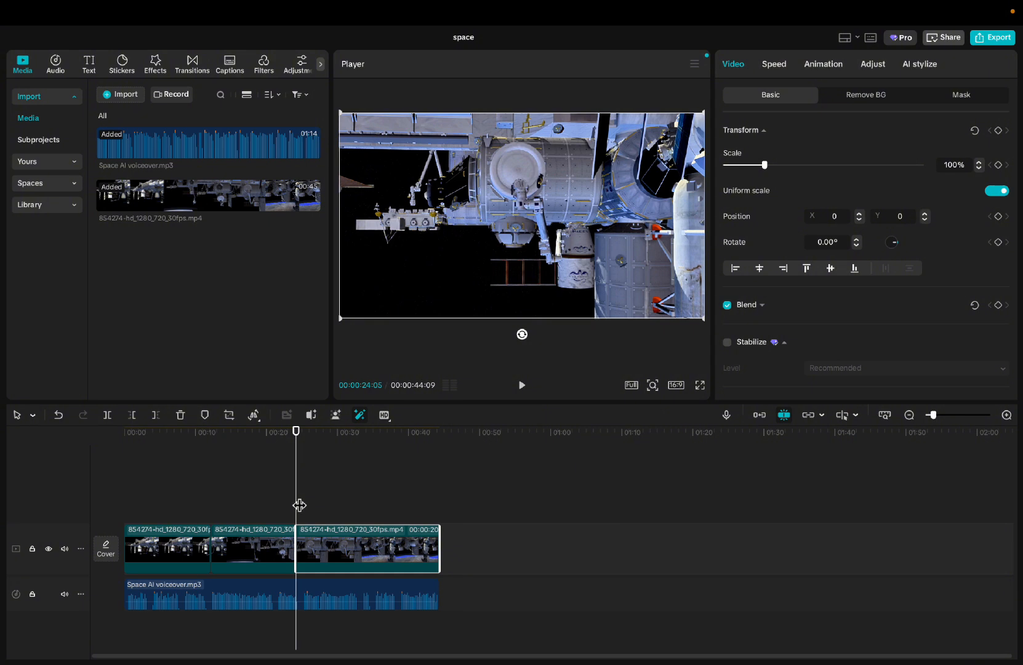
key("ctrl+z")
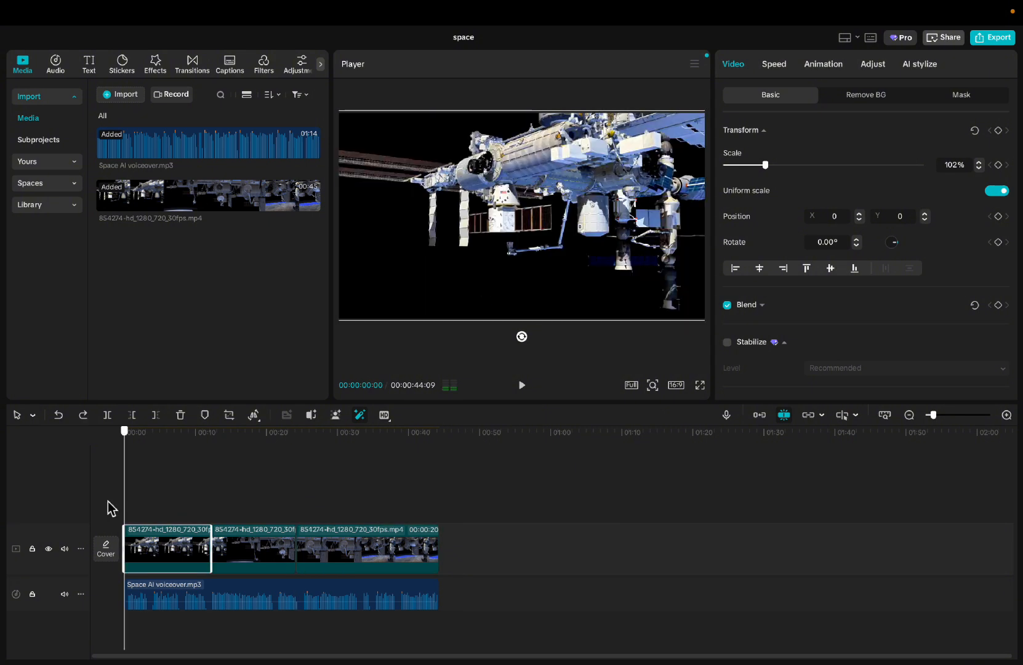
- Search the music library for "space sound" and add the Space Sound track to the timeline
left_click(65, 68)
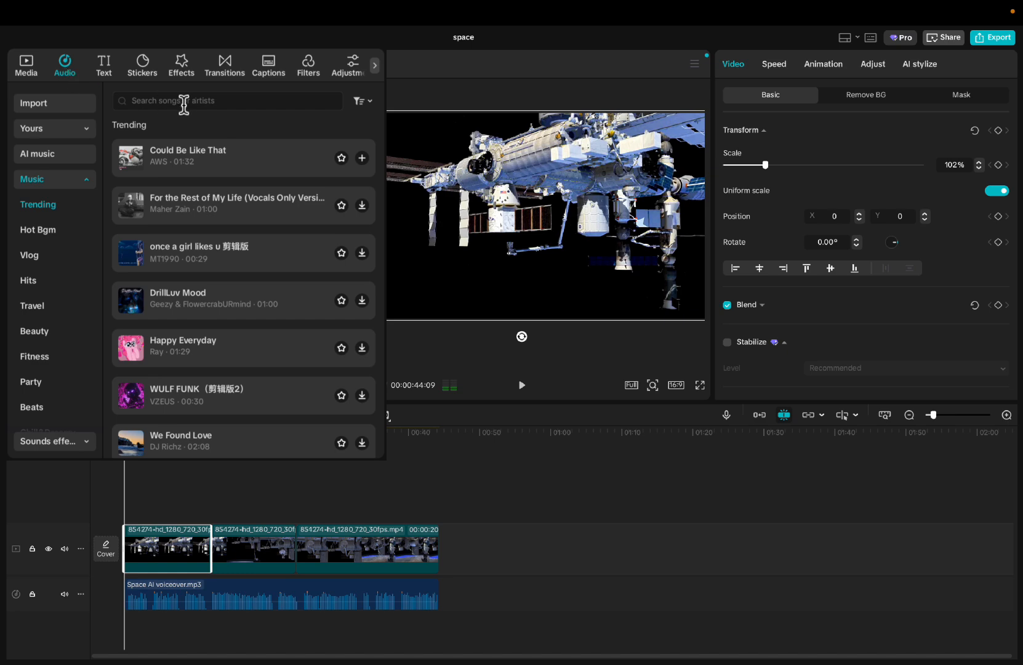
left_click(251, 103)
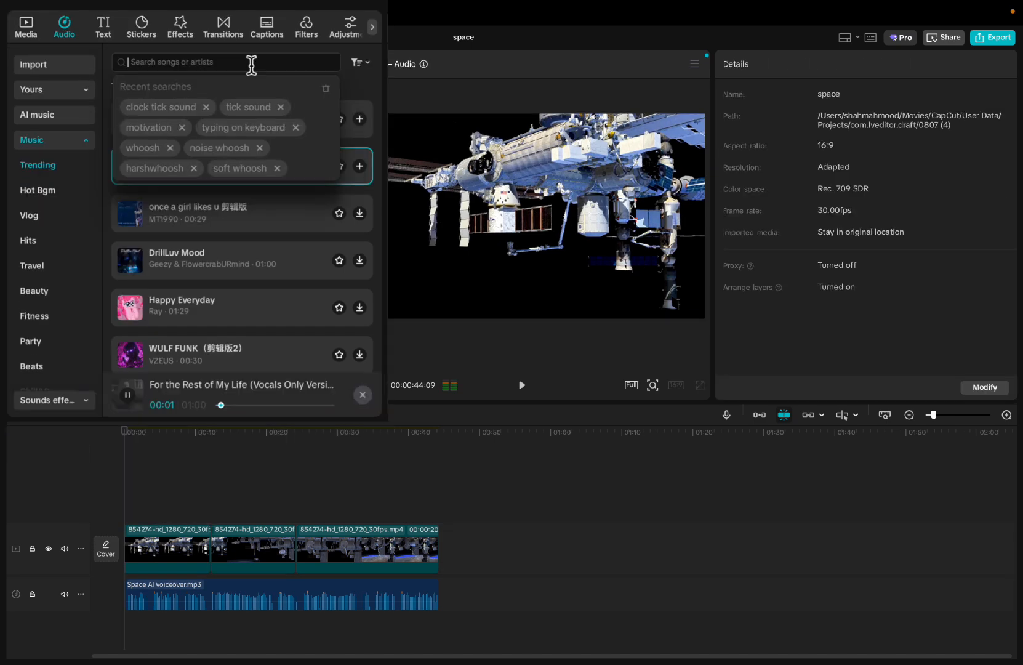
type("space sound")
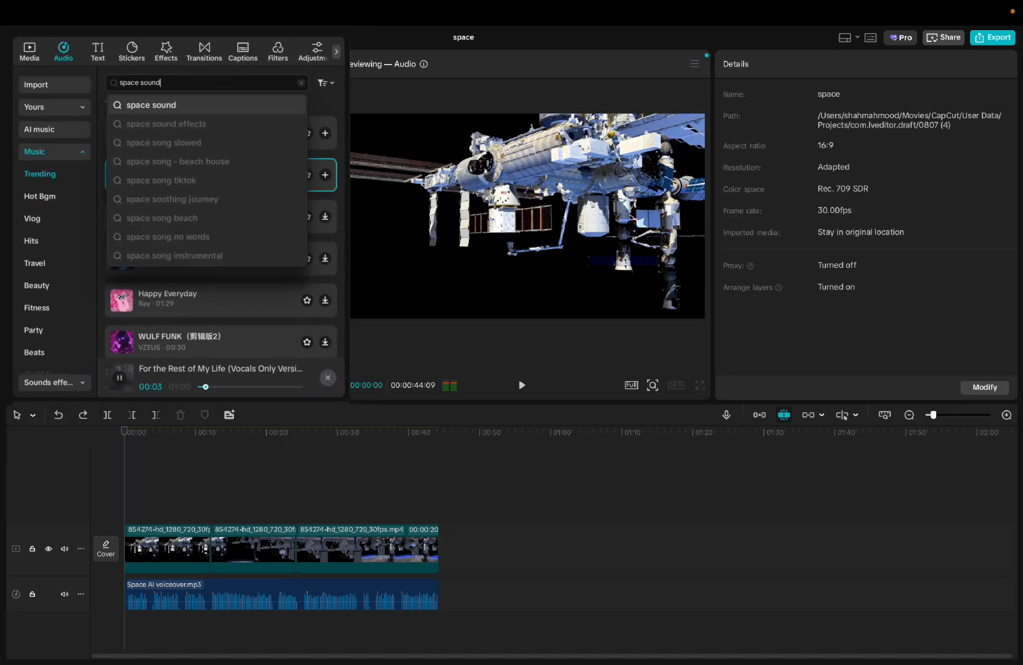
key("Return")
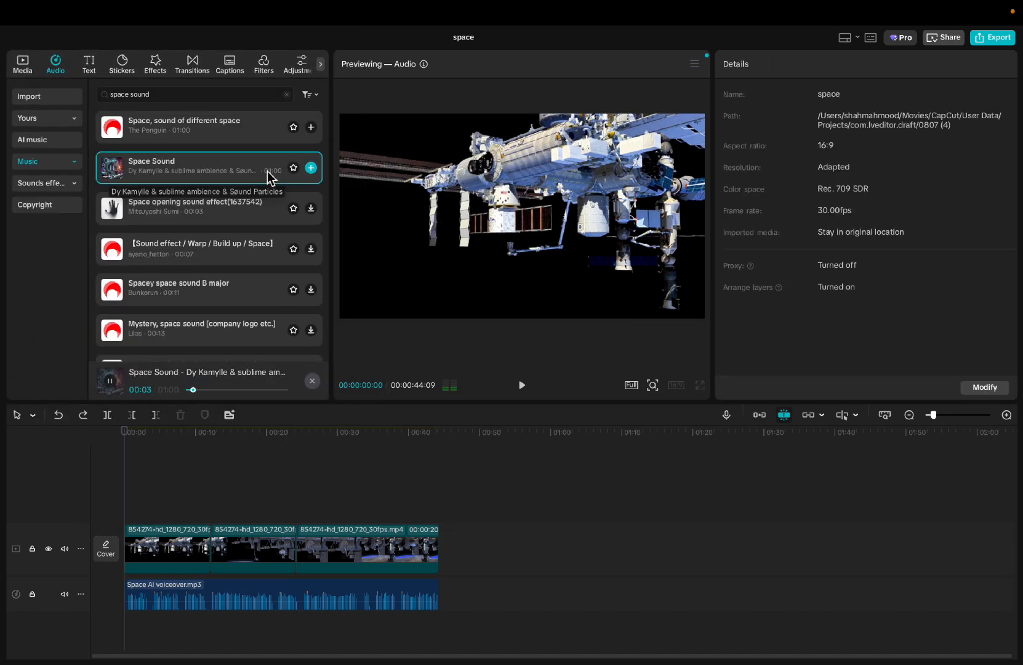
left_click(311, 167)
- Trim off the Space Sound music after the end of the video at 00:00:44:09 and return the playhead to the start
left_click_drag(155, 481, 447, 503)
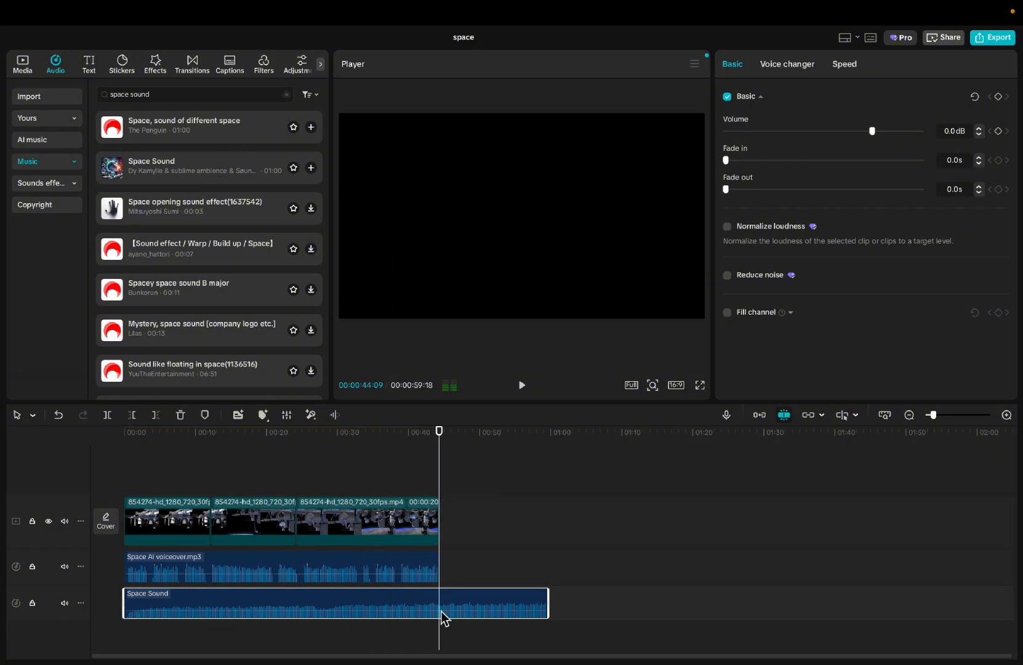
key("w")
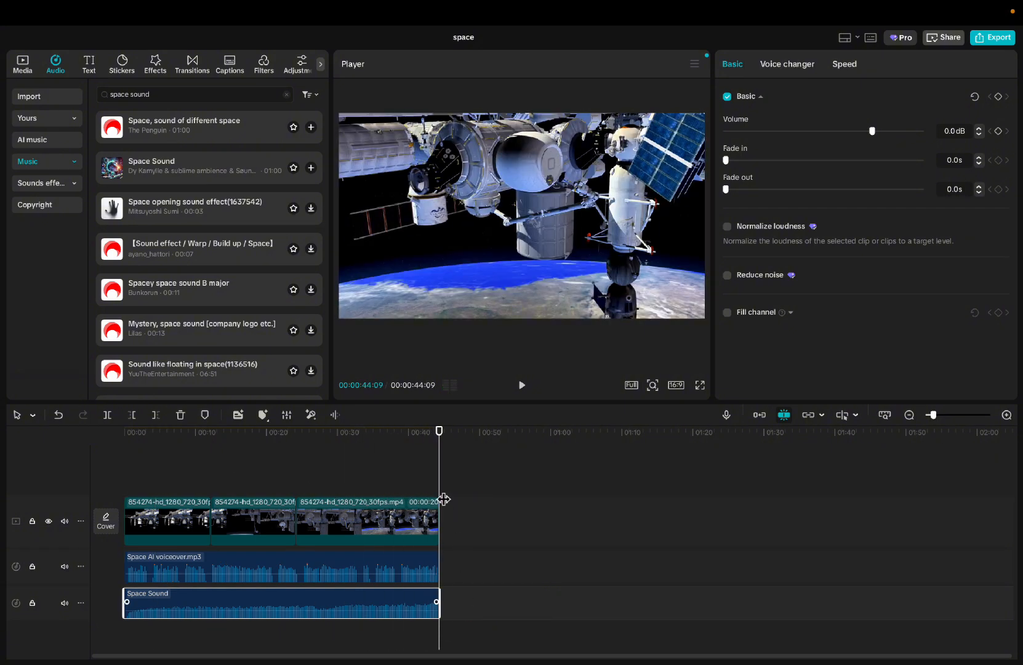
left_click_drag(447, 484, 107, 493)
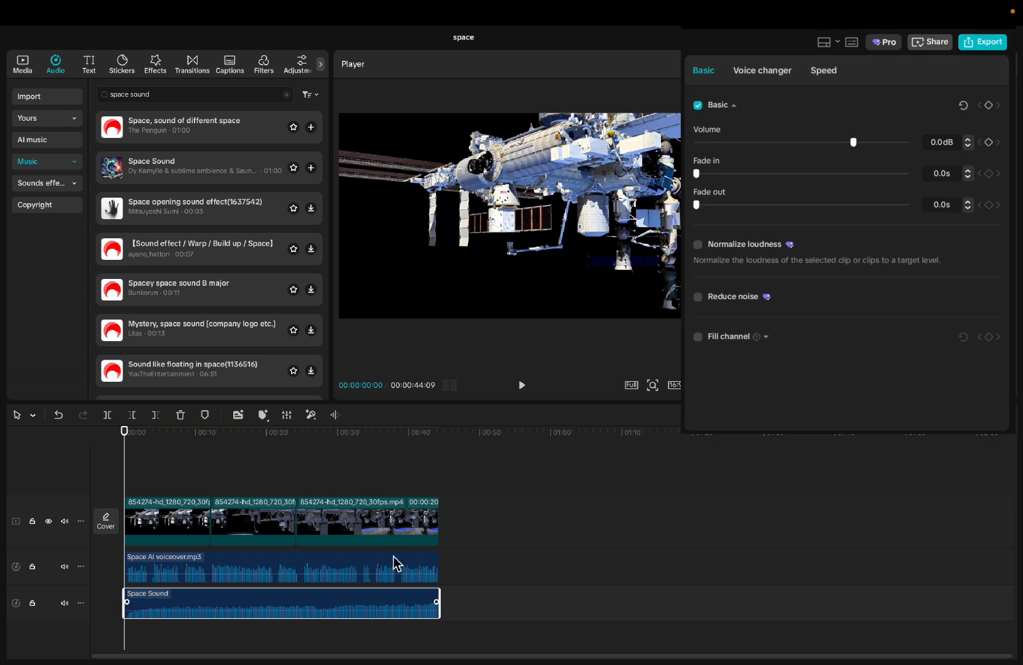
- Lower the volume of the Space Sound music and raise the volume of the voiceover
left_click(918, 166)
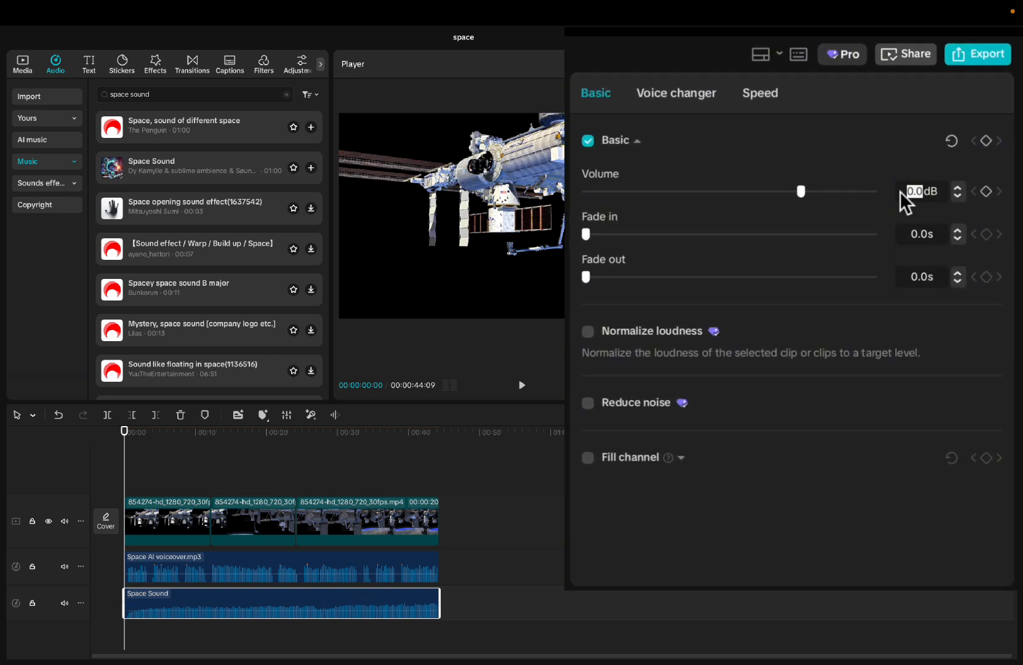
type("-15")
left_click(324, 569)
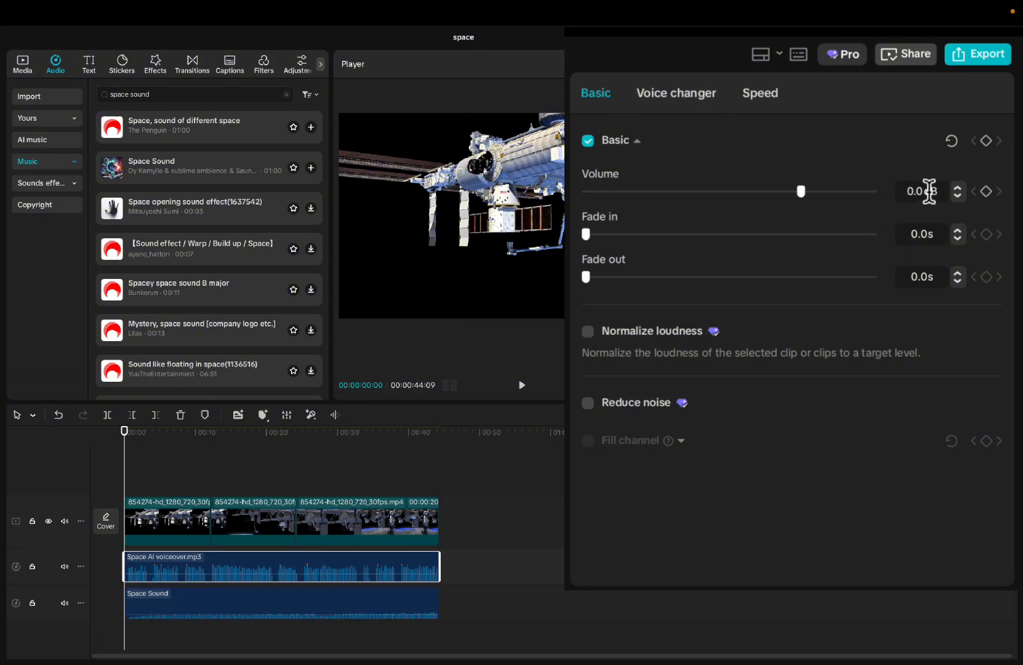
left_click_drag(800, 191, 818, 221)
left_click_drag(882, 152, 883, 152)
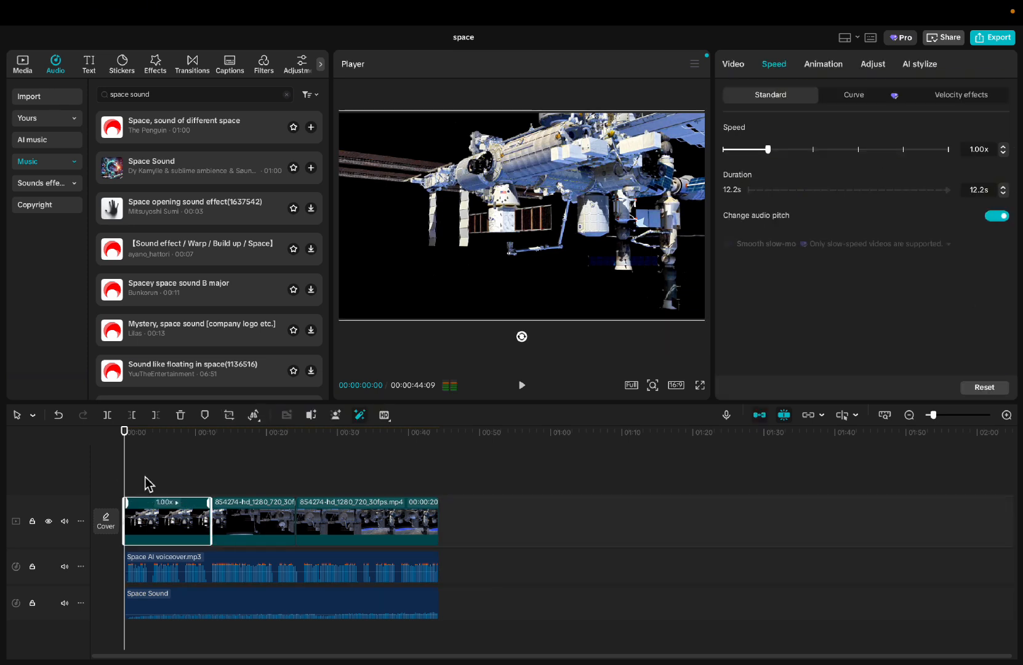
- Apply an In animation to the first space station clip and open the Out animations
left_click(239, 530)
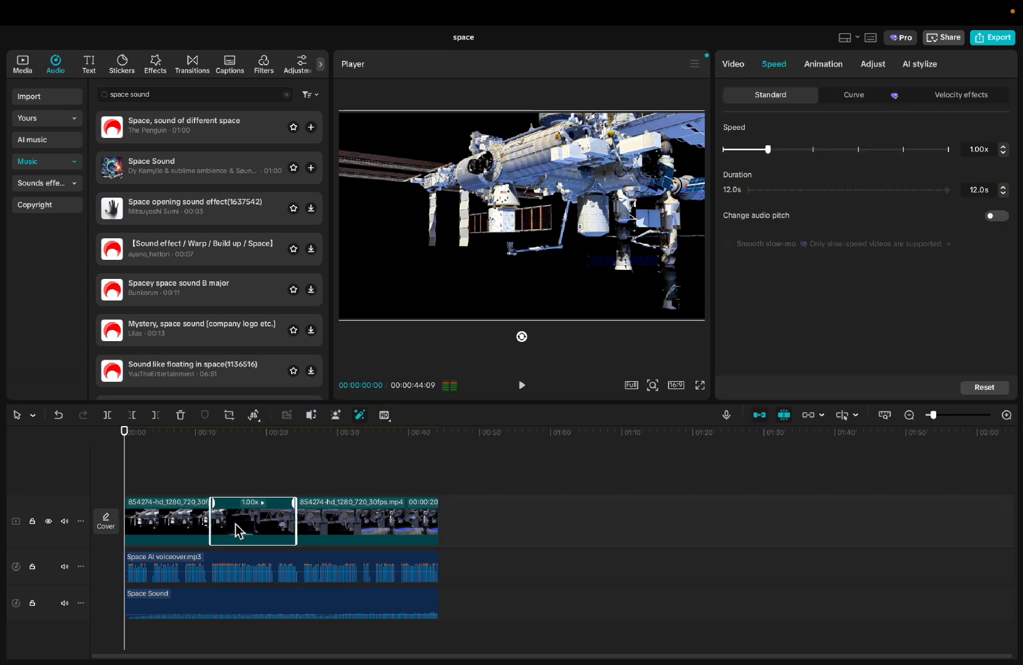
left_click(170, 530)
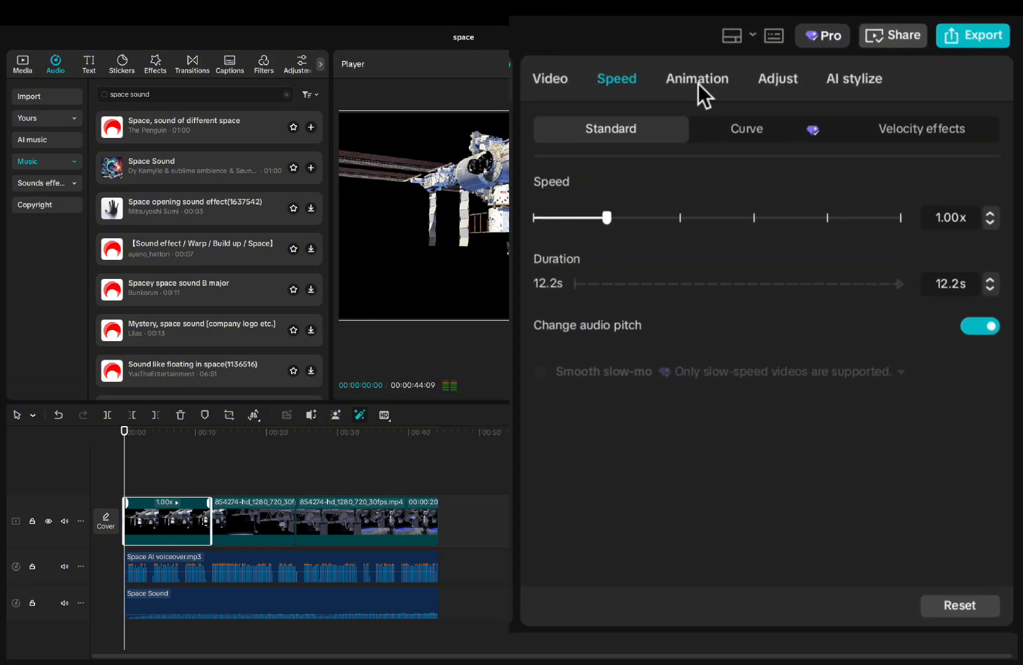
left_click(823, 64)
left_click(661, 212)
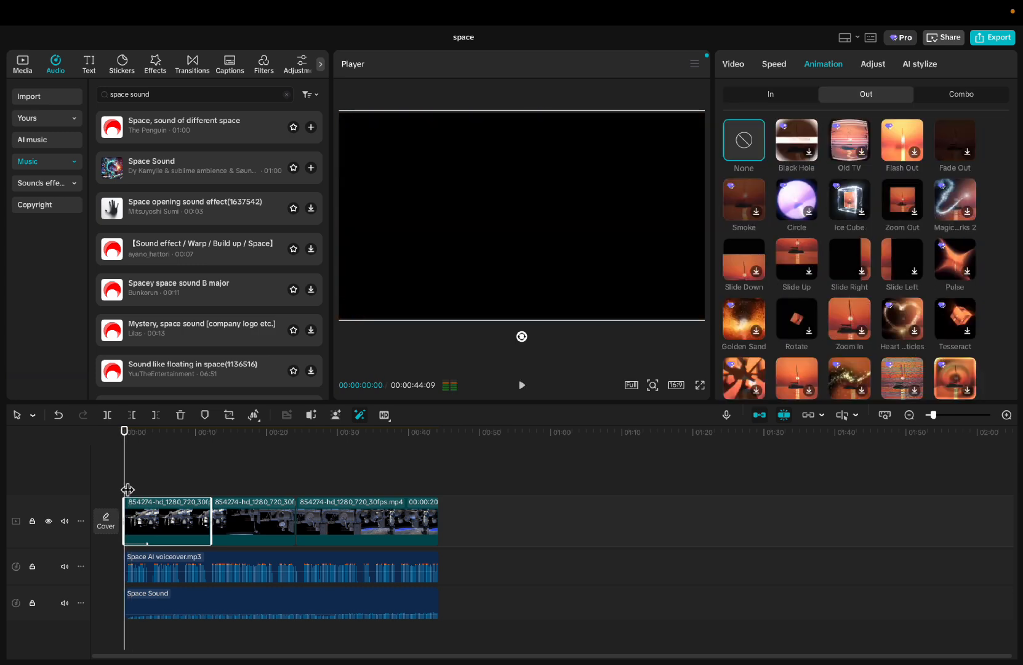
- Place the Comic Cut transition at the cut between the first and second space station clips
left_click_drag(127, 489, 218, 484)
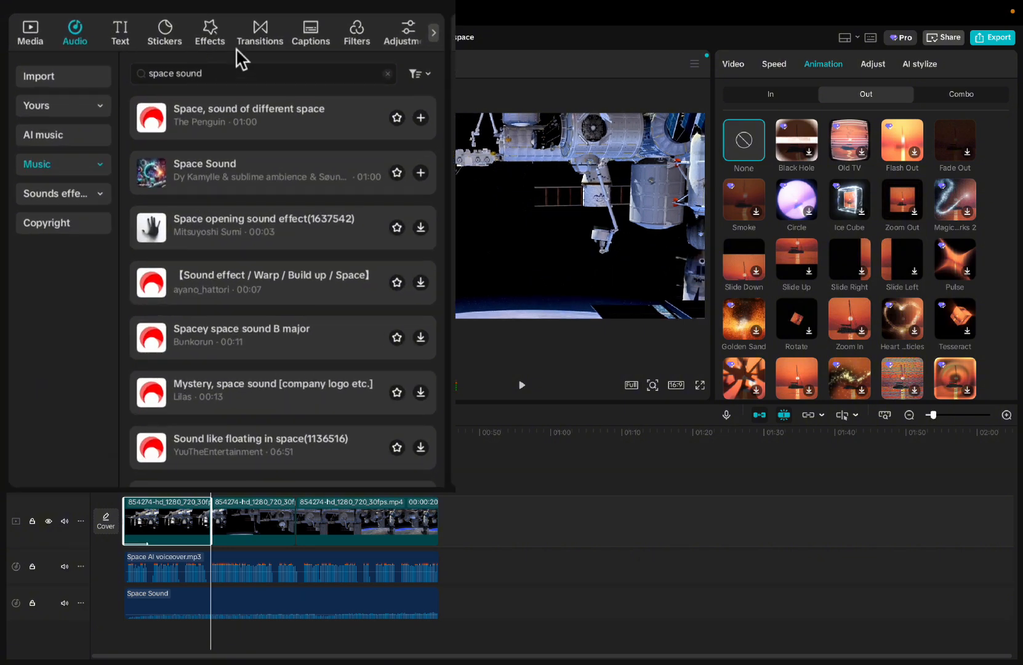
left_click(270, 42)
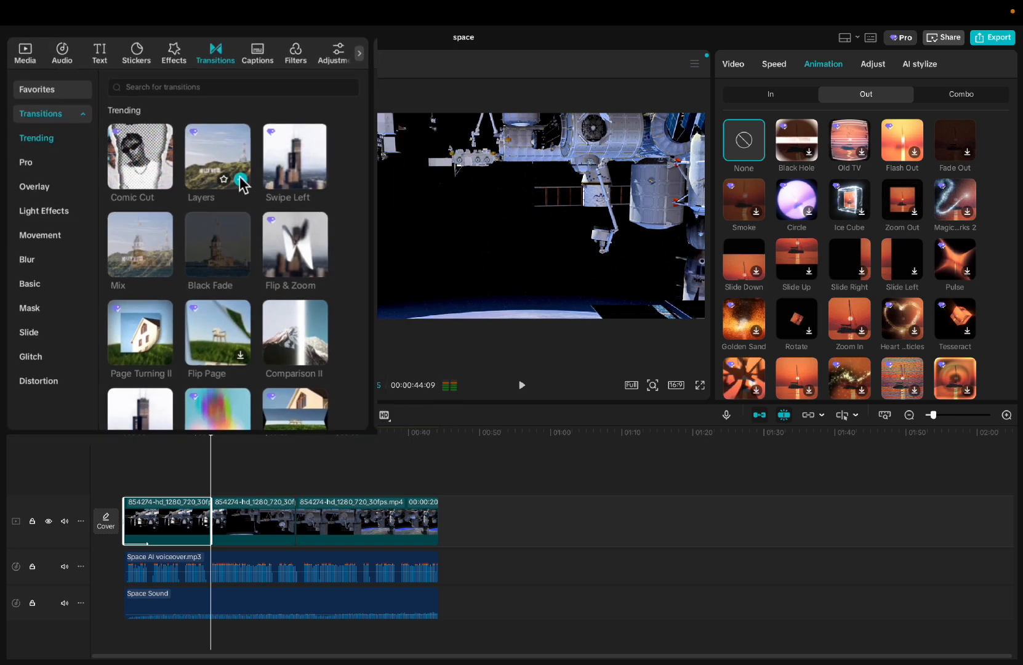
left_click(215, 178)
left_click(296, 493)
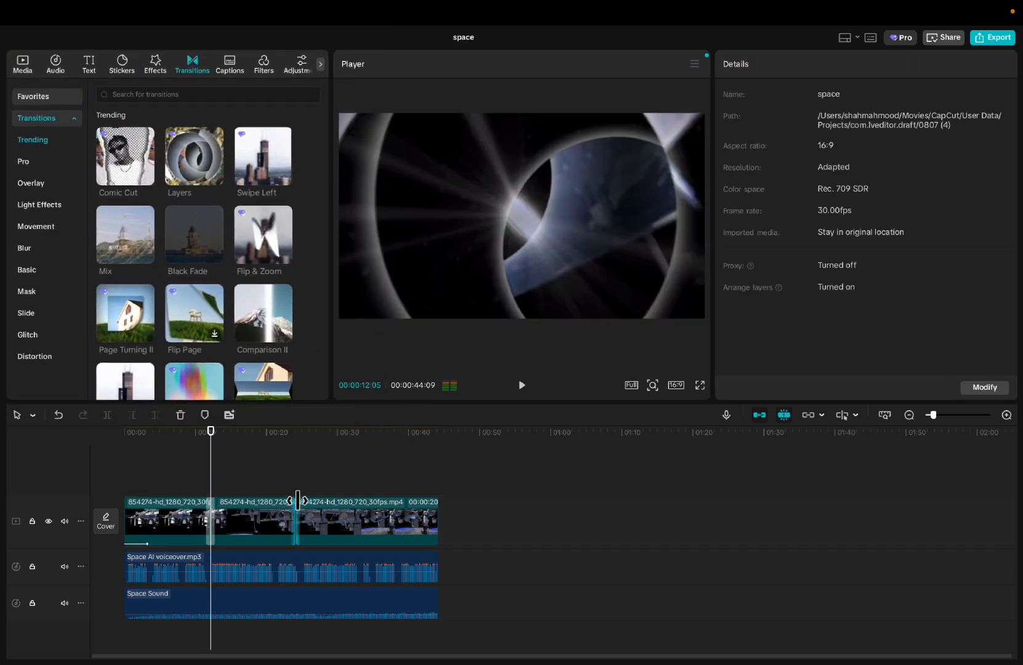
left_click(147, 177)
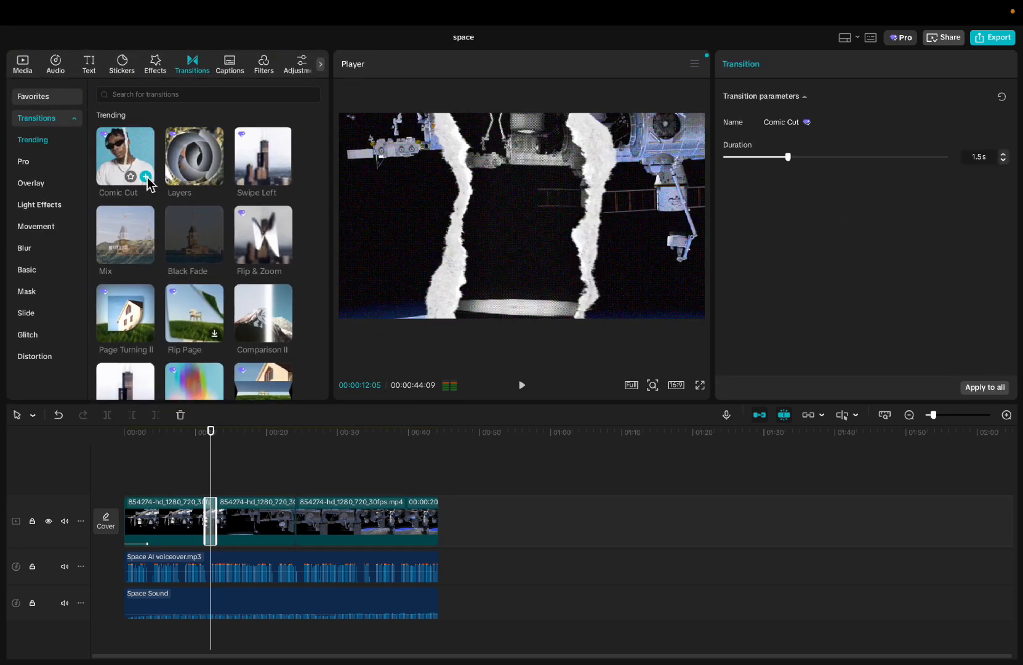
- Add the Layers transition between the second and third clips and play back the transitions
left_click(295, 486)
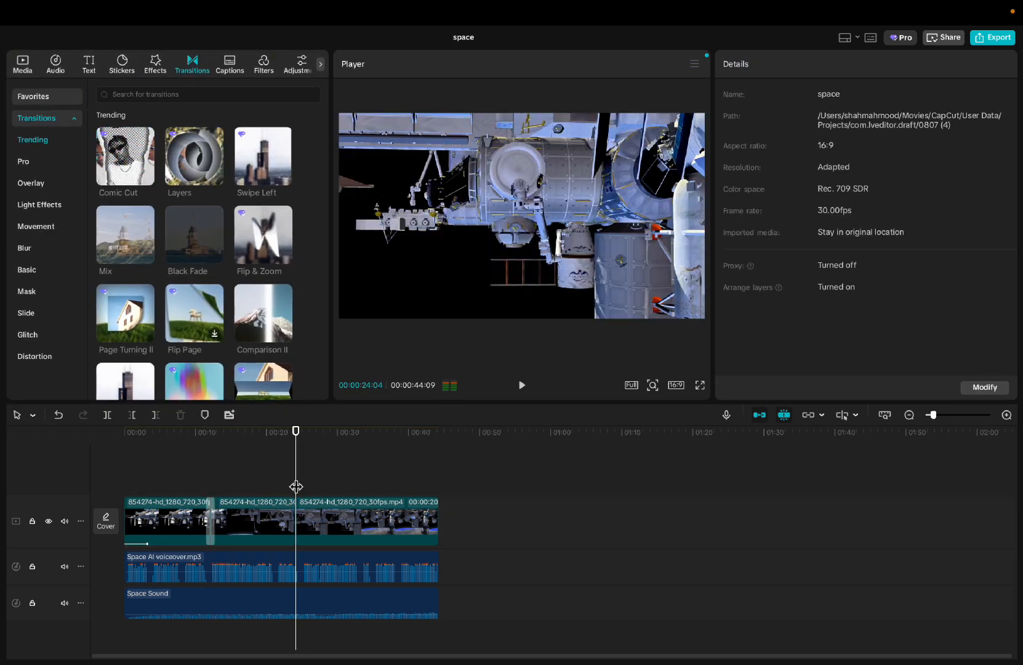
left_click(217, 178)
left_click(377, 516)
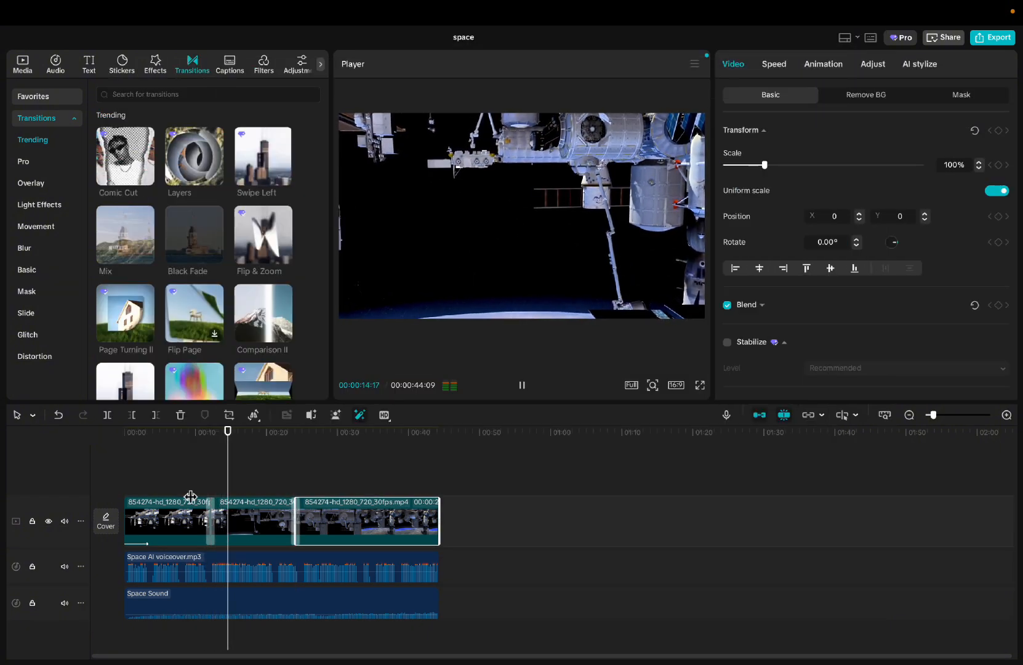
key("space")
left_click_drag(233, 481, 287, 484)
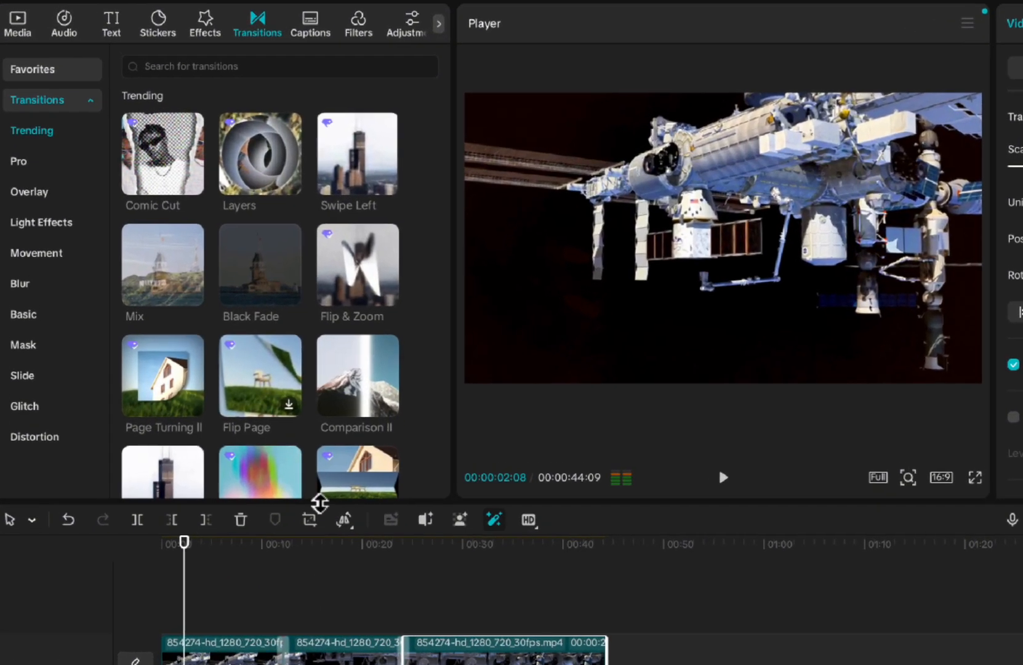
- Find the Gold Sequins video effect among the trending effects and add it to the timeline
left_click(207, 24)
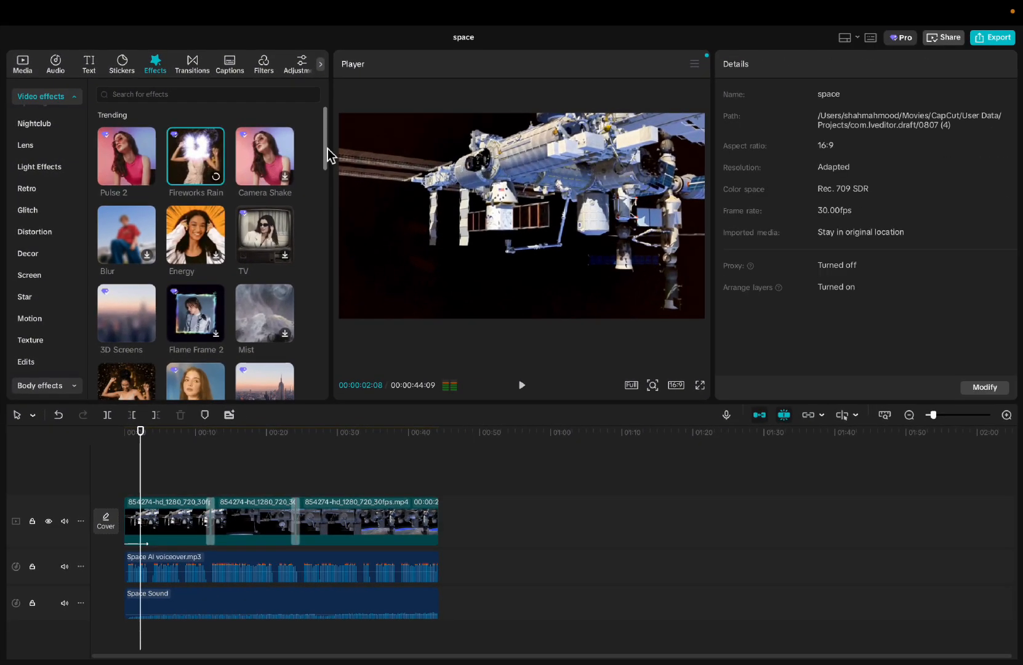
left_click_drag(328, 149, 323, 179)
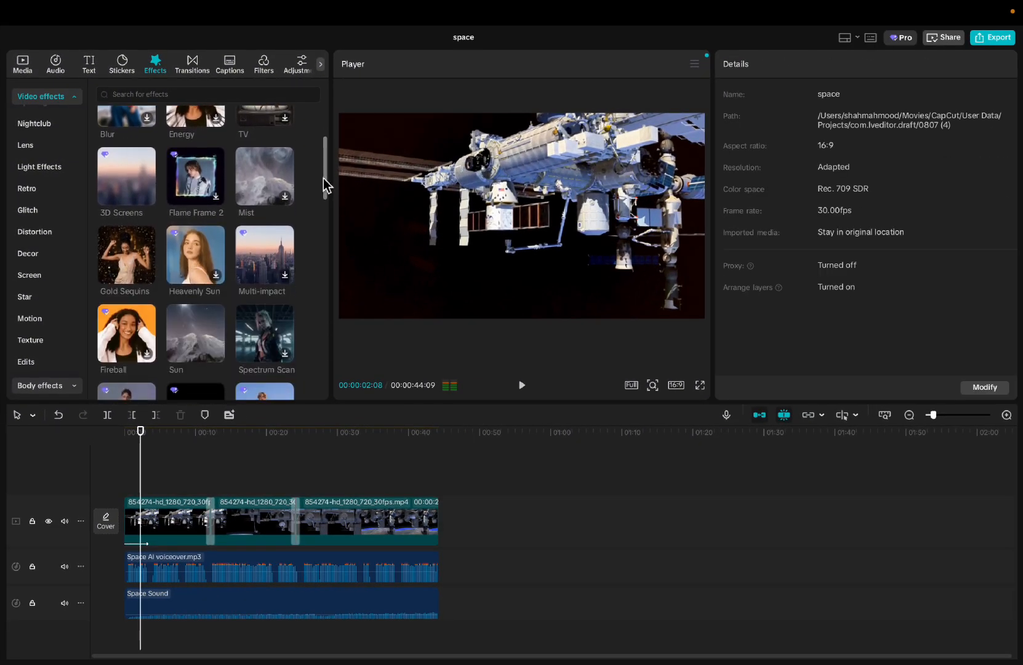
mouse_move(147, 280)
left_click(126, 261)
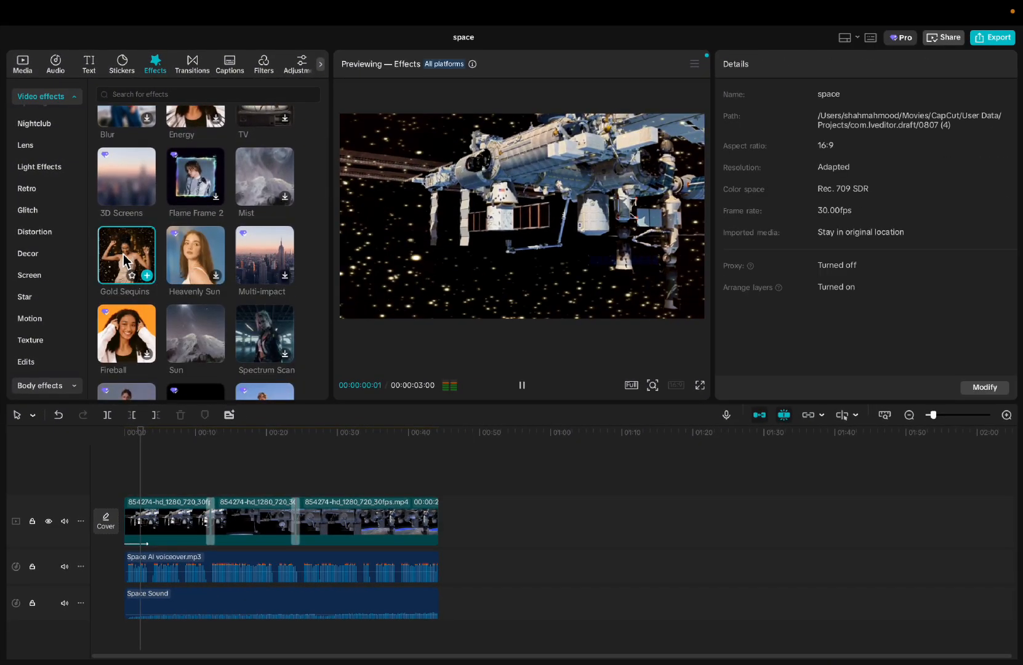
left_click(147, 275)
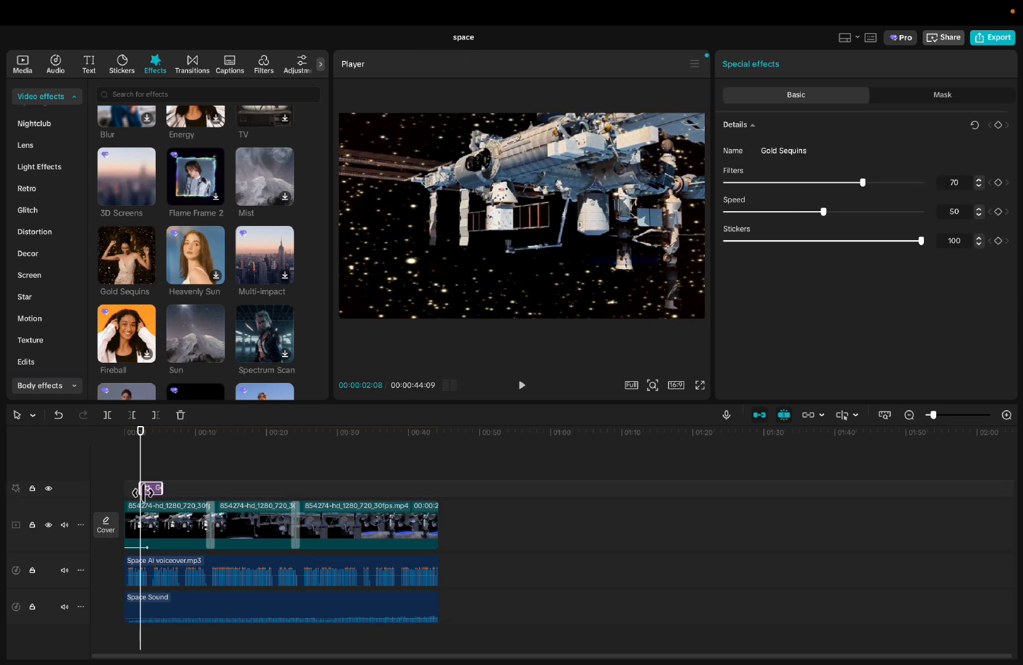
- Stretch the Gold Sequins effect over the whole length of the video and lower its Filters strength
left_click_drag(143, 491, 441, 505)
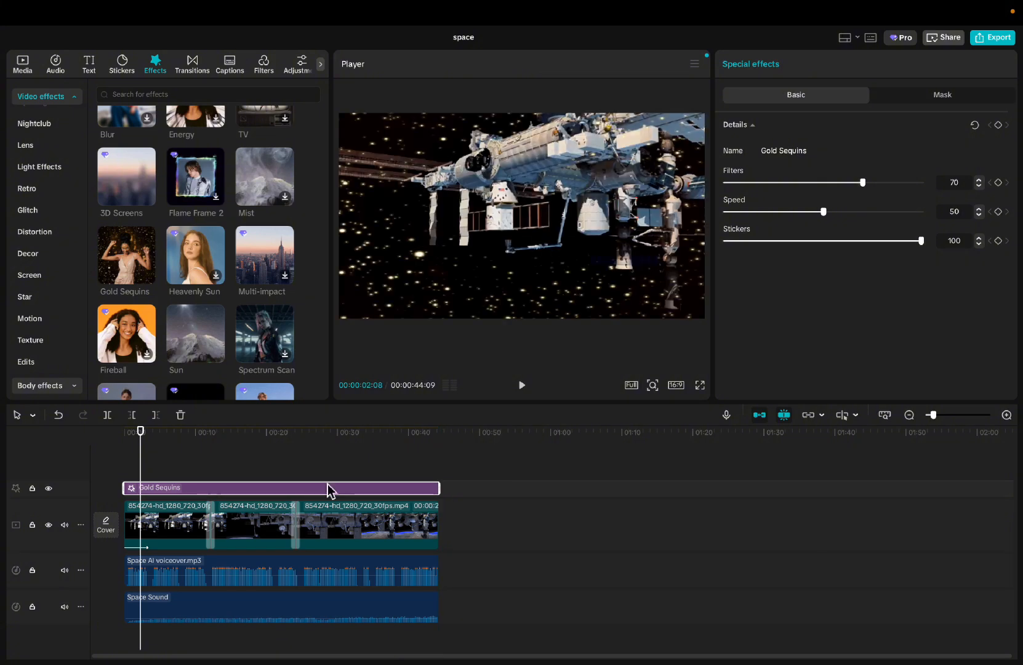
left_click_drag(144, 466, 123, 463)
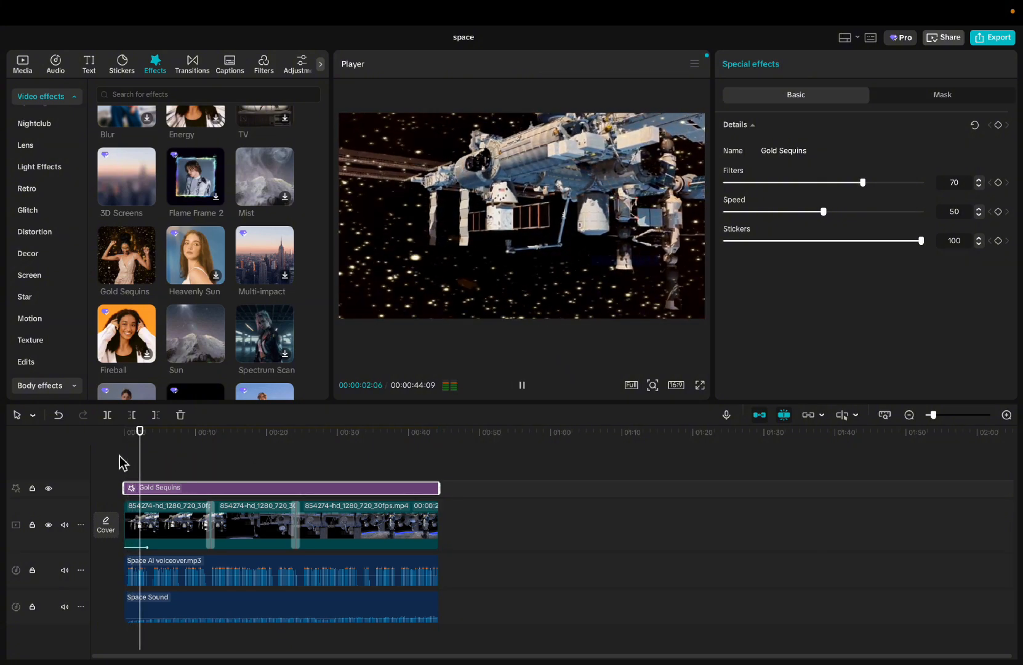
left_click_drag(862, 183, 786, 211)
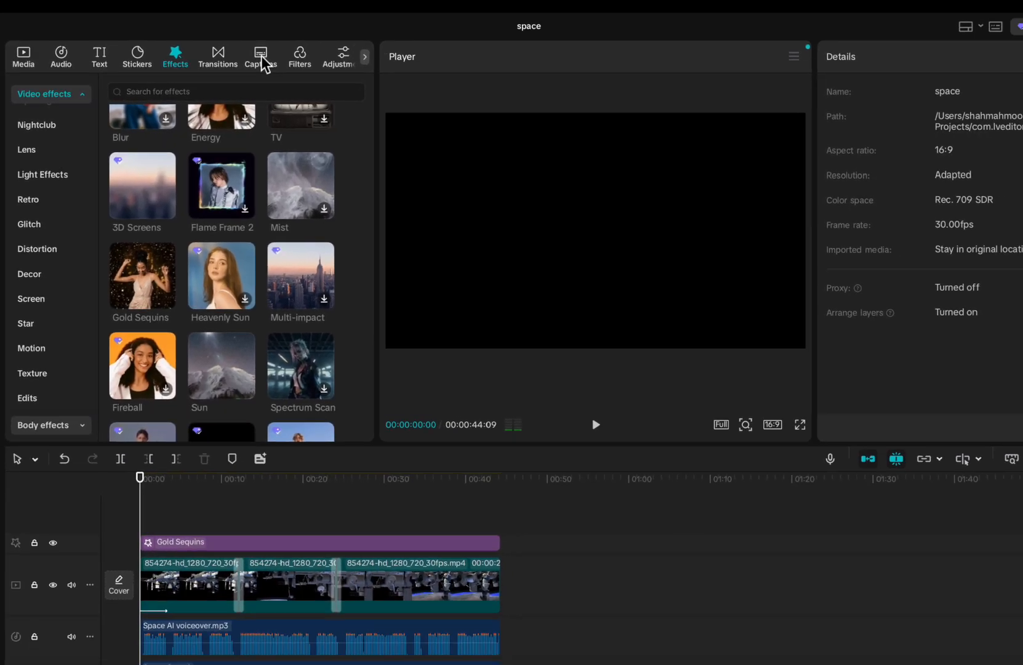
- Generate English auto captions for the voiceover and return the playhead to the start
left_click(262, 62)
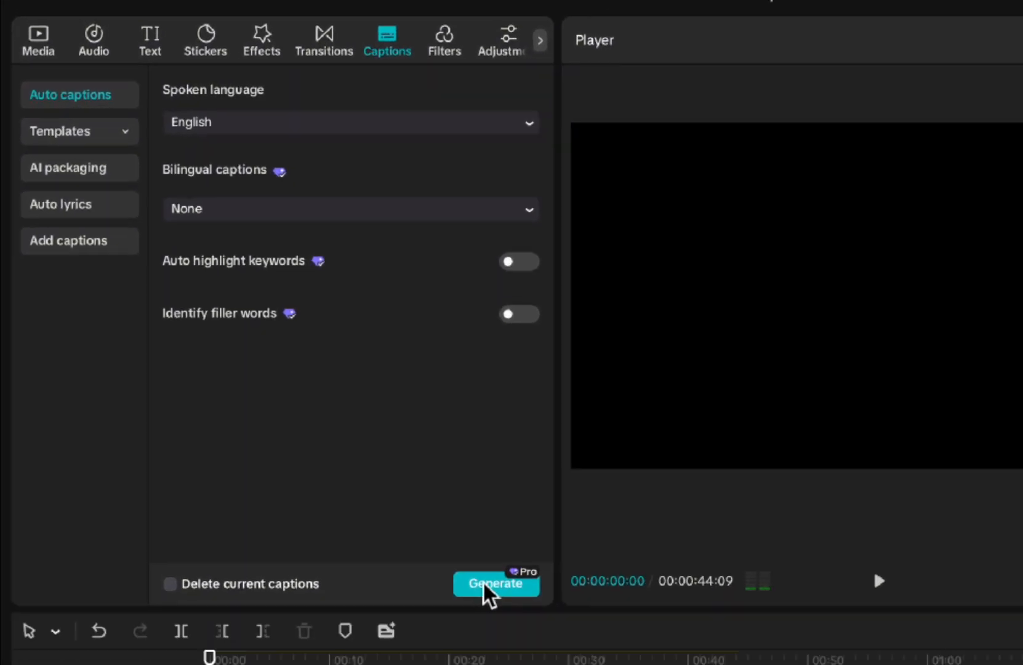
left_click(293, 386)
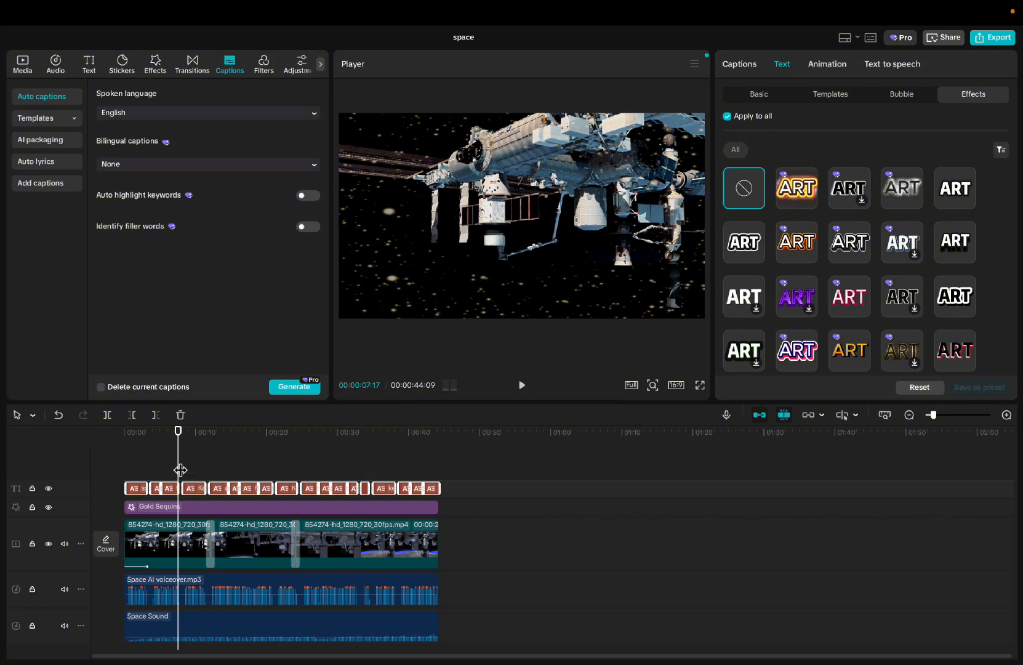
left_click_drag(180, 470, 125, 473)
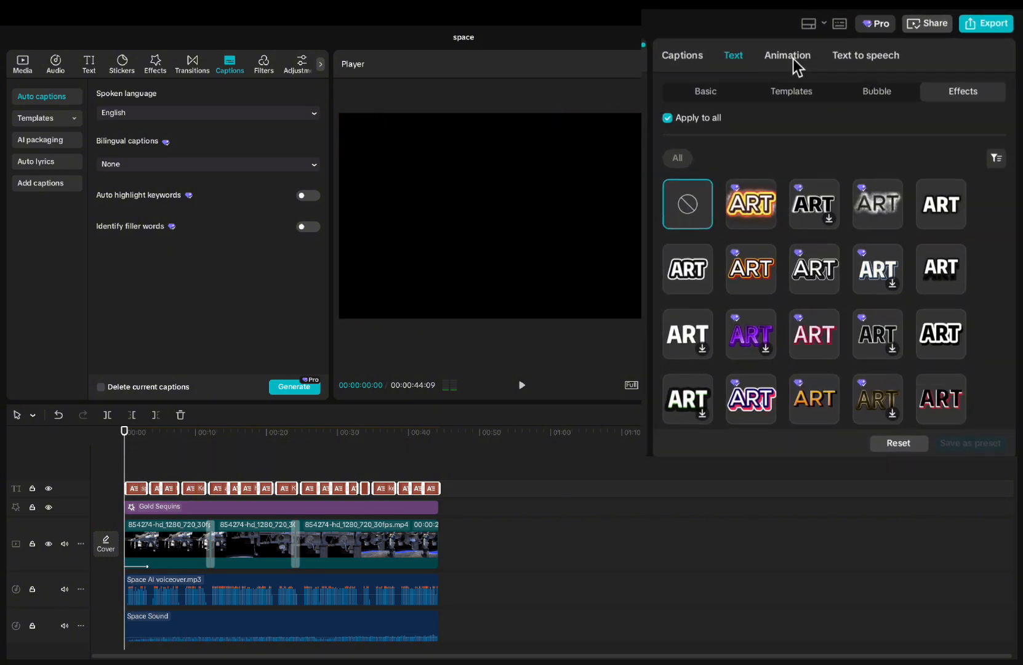
- Apply the Spring caption animation to all captions and bring the playhead back to the start
left_click(827, 64)
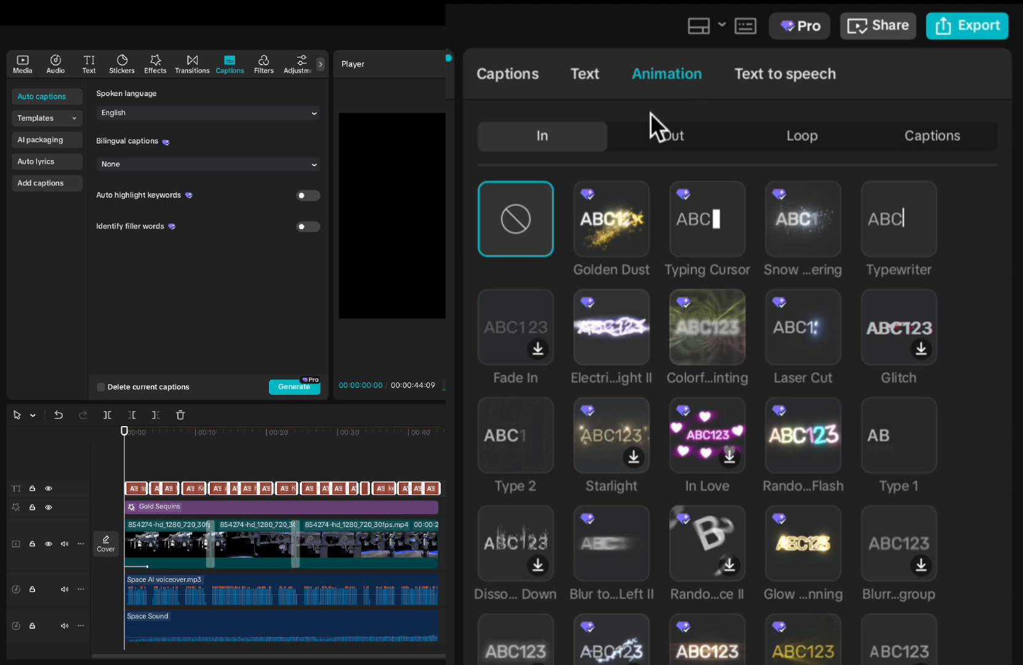
left_click(951, 157)
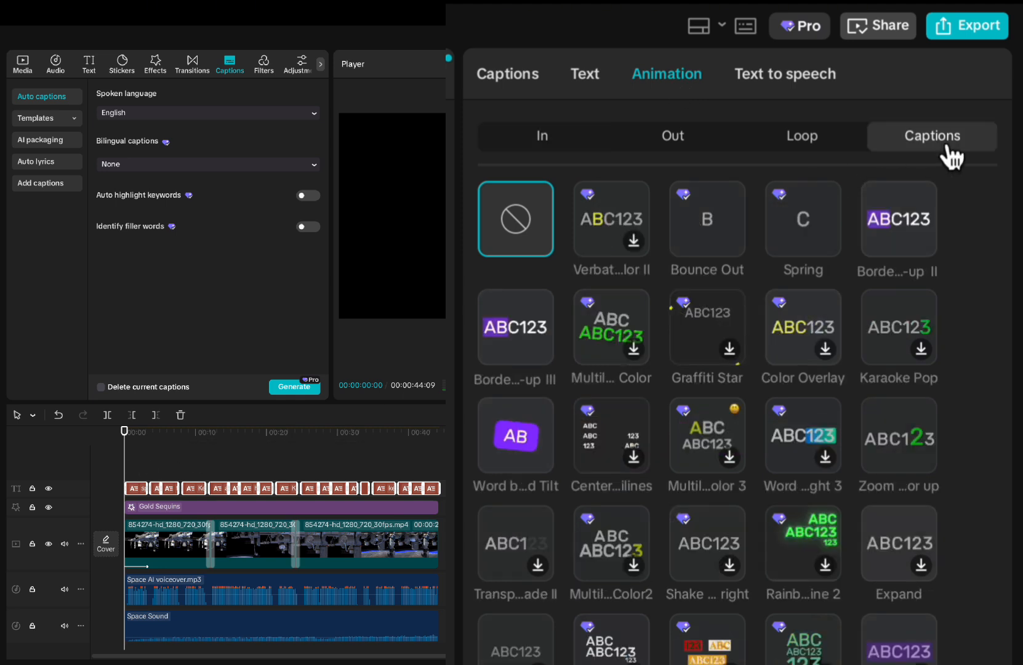
left_click(902, 444)
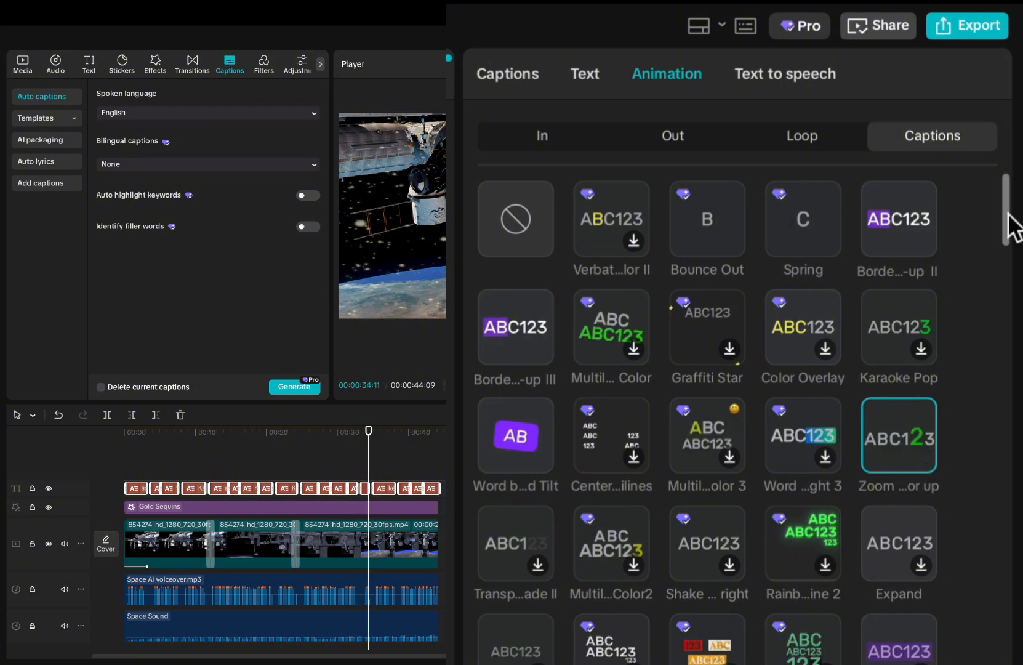
mouse_move(1009, 213)
left_mouse_down()
mouse_move(1012, 290)
mouse_move(1003, 217)
left_mouse_up()
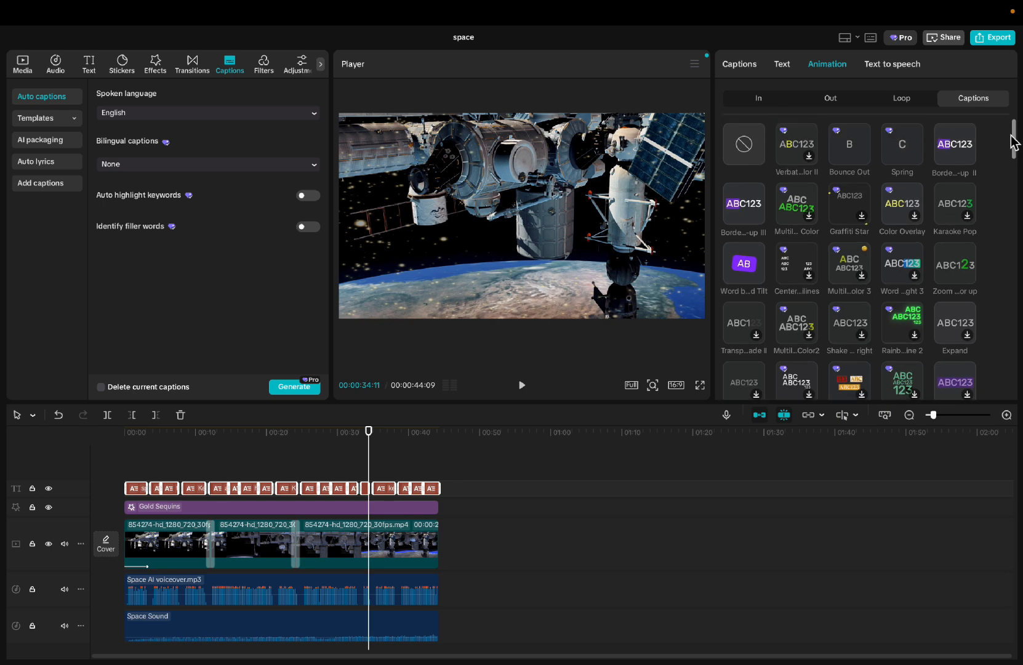
left_click(900, 149)
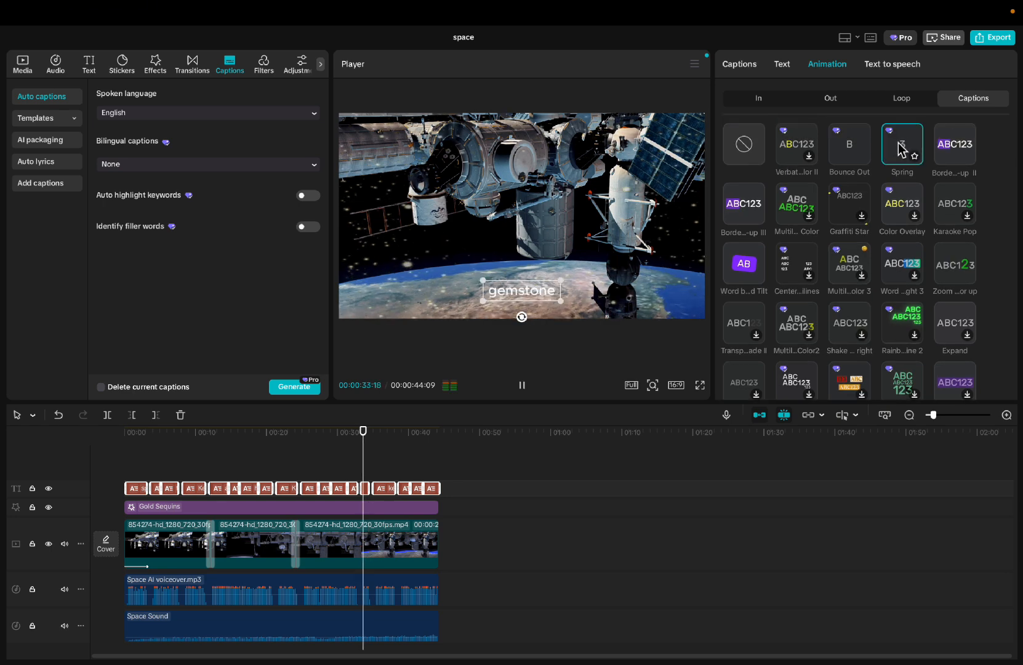
left_click(168, 477)
left_click(121, 475)
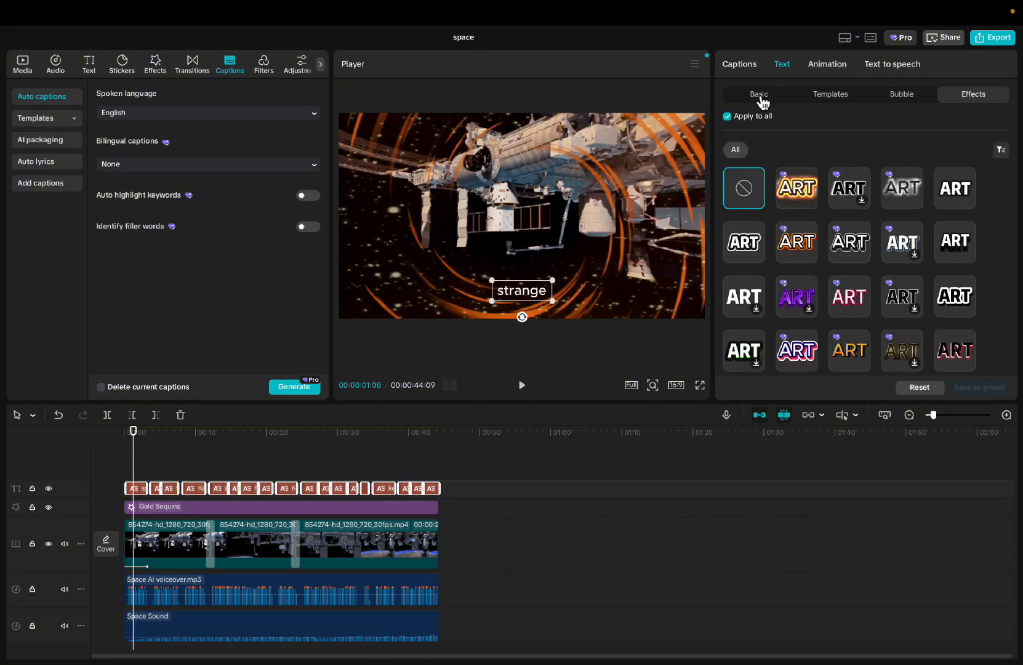
- Style all captions in green 00B209 with font size 19 and italic text
left_click(761, 97)
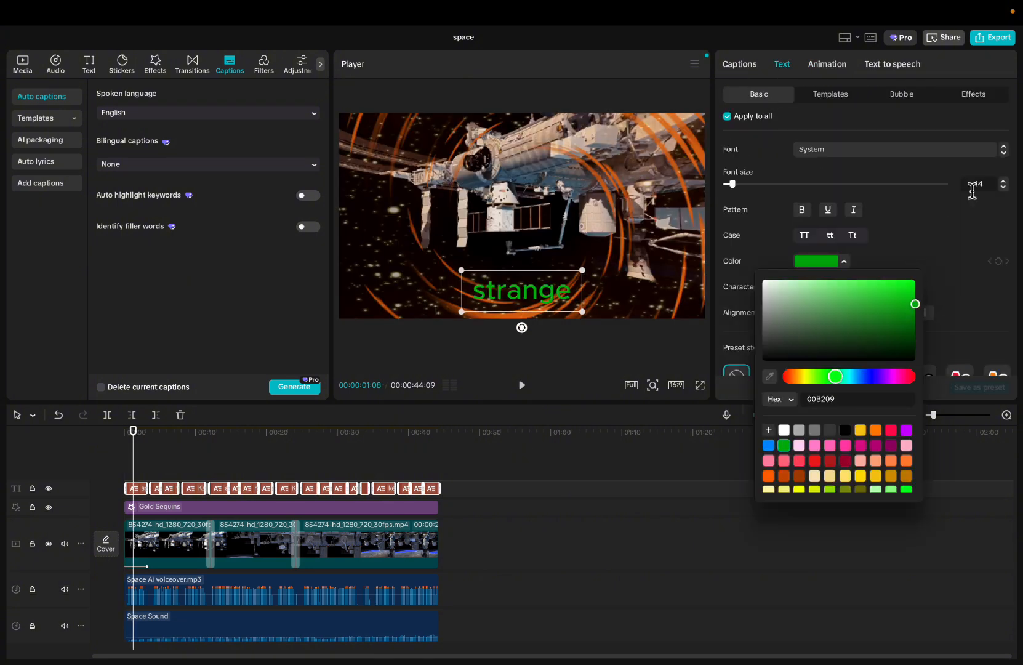
left_click(1005, 183)
left_click(1005, 183)
left_click(1005, 183)
left_click(1005, 183)
left_click(1005, 183)
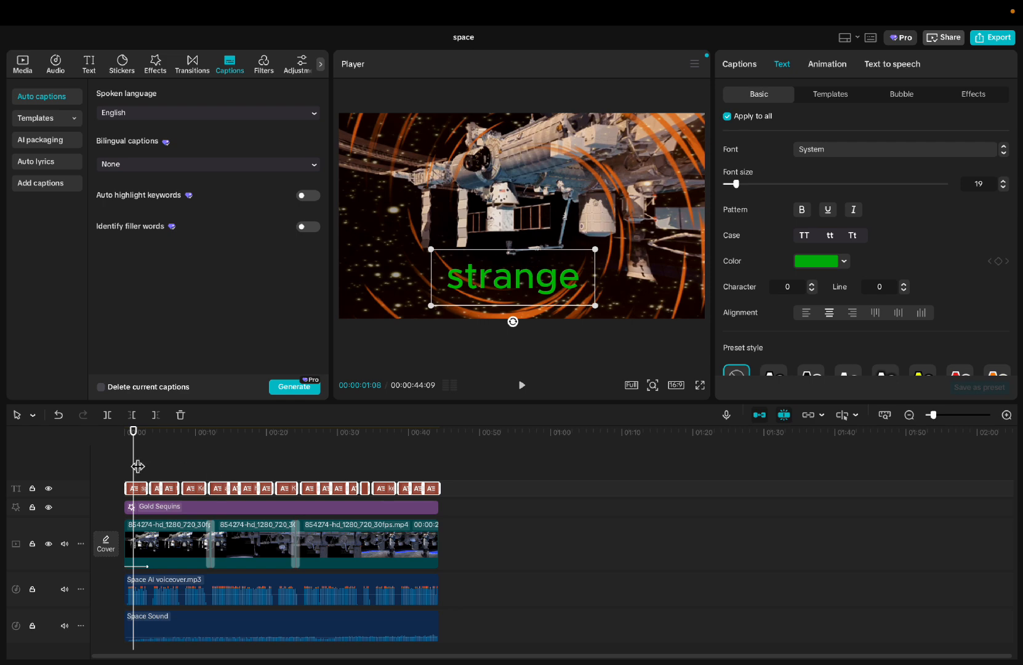
left_click_drag(137, 466, 128, 466)
key("space")
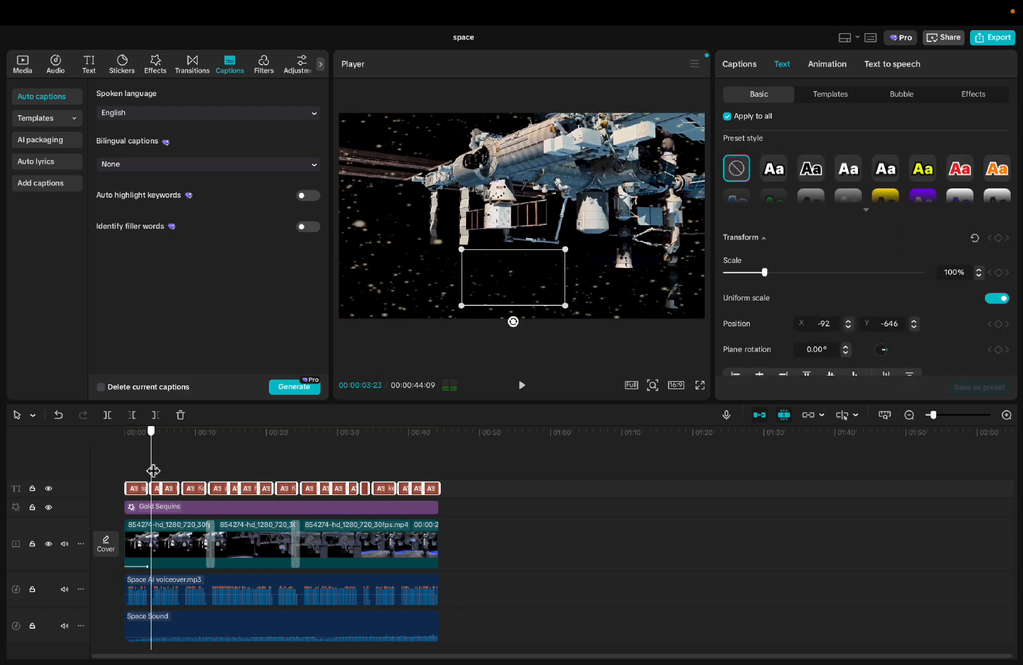
left_click_drag(153, 470, 146, 471)
mouse_move(1012, 249)
left_mouse_down()
mouse_move(1010, 168)
mouse_move(1013, 263)
left_mouse_up()
left_click(854, 211)
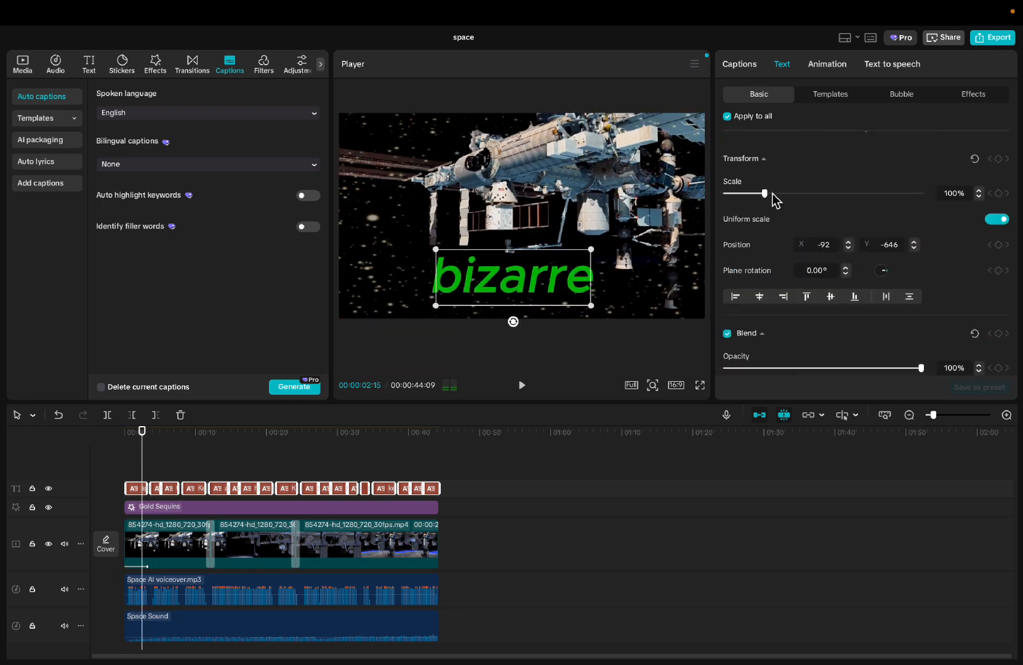
- Adjust the scale of the captions and move them to position X 0, Y -639
left_click_drag(766, 192, 773, 192)
left_click_drag(1014, 264, 1014, 279)
mouse_move(530, 271)
left_mouse_down()
mouse_move(538, 263)
mouse_move(538, 272)
left_mouse_up()
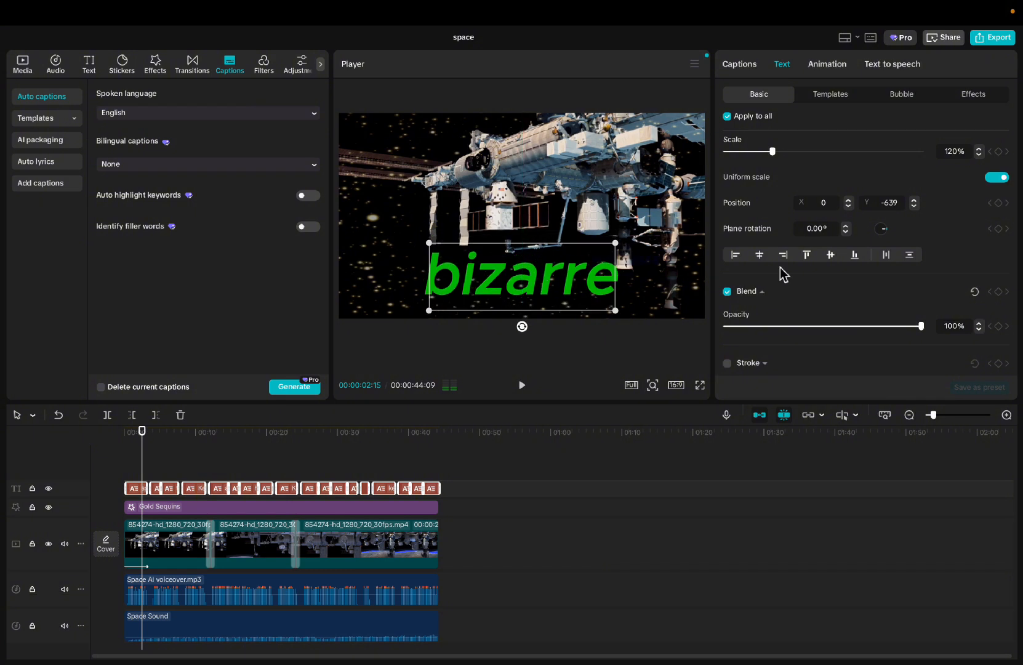
left_click_drag(773, 151, 766, 152)
- Add a white stroke to the captions and reduce its thickness, keeping the text opacity at 100%
left_click_drag(1016, 264, 1016, 315)
left_click(730, 210)
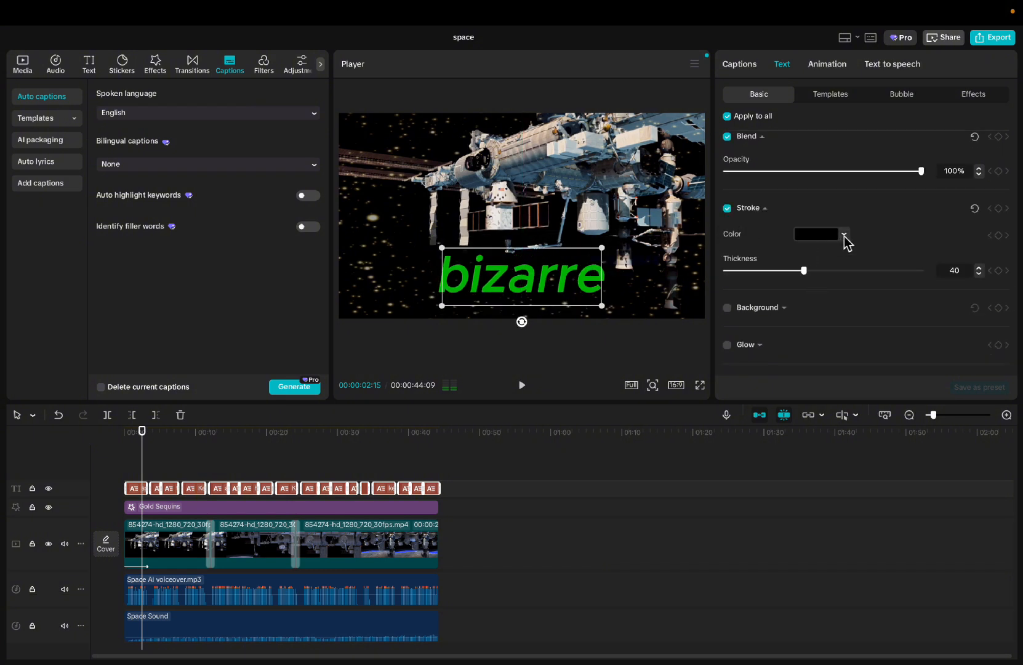
left_click(842, 238)
left_click(868, 404)
left_click(856, 404)
left_click(843, 171)
left_click_drag(844, 171, 942, 171)
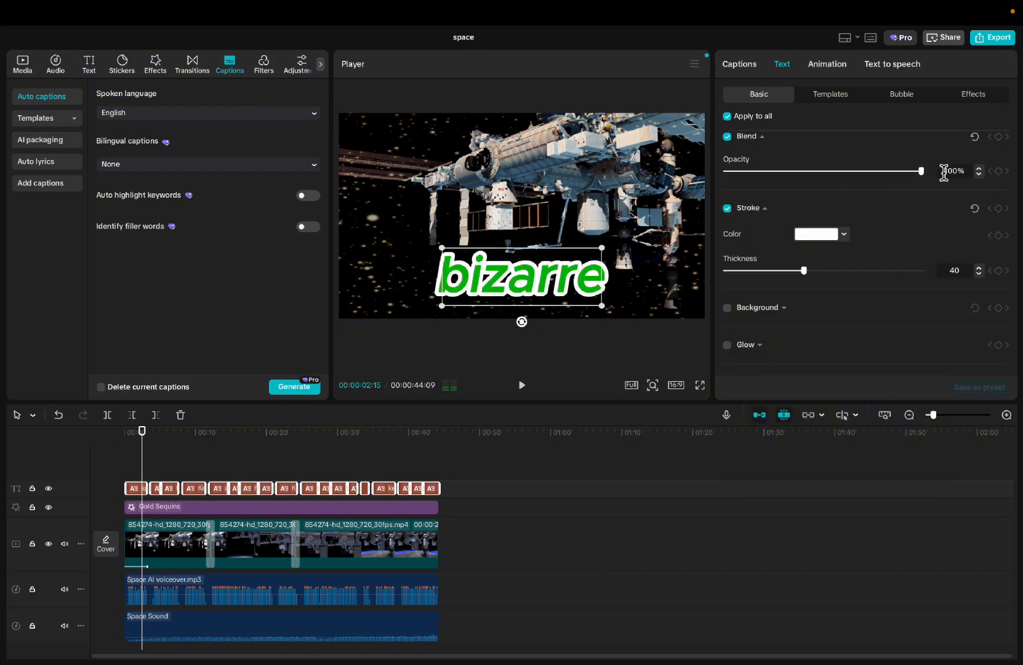
left_click_drag(804, 271, 768, 271)
- Try a dark gray background behind the captions and turn the background off
left_click(727, 307)
scroll(843, 293, "down", 3)
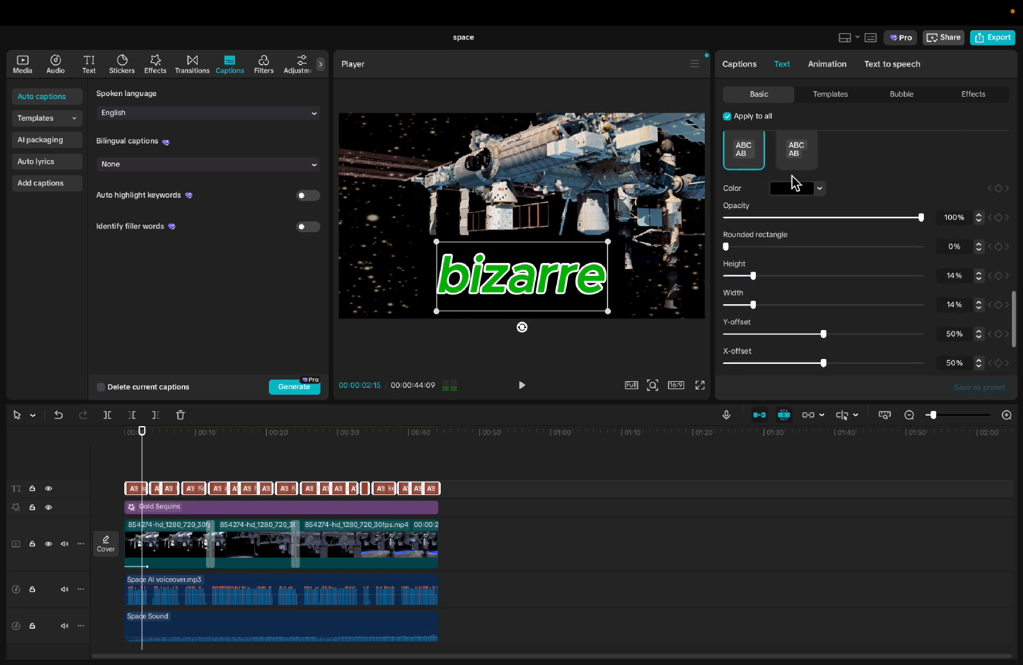
left_click(795, 188)
left_click(760, 357)
left_click(805, 357)
left_click(757, 190)
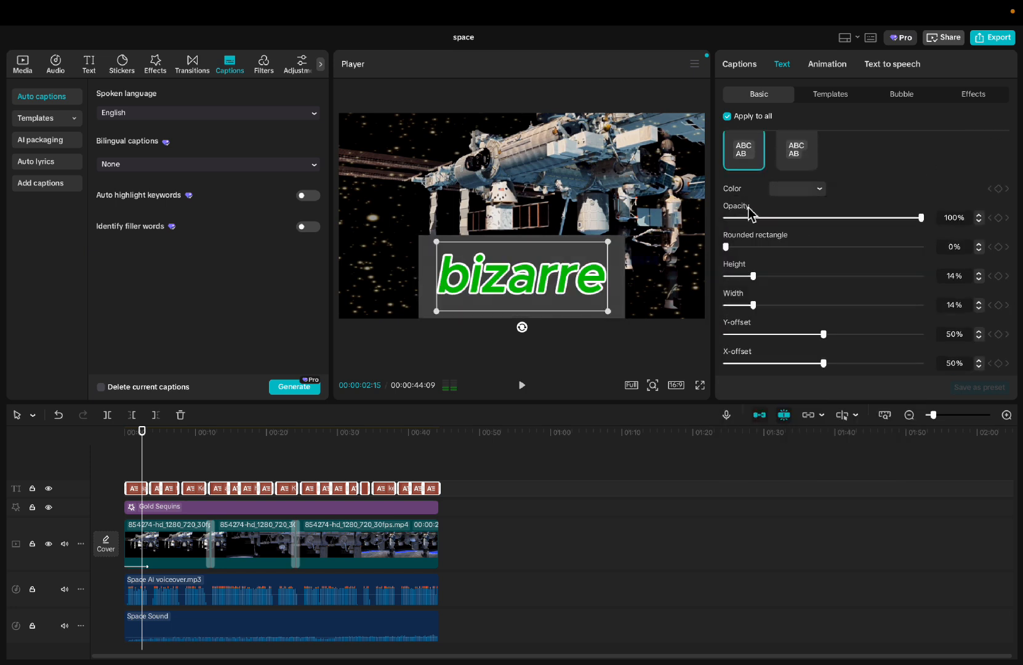
left_click_drag(1017, 297, 1017, 345)
left_click(727, 214)
- Turn on a white glow for the captions with intensity 10, range 10 and Y-offset -4°
left_click(728, 291)
left_click_drag(770, 248, 724, 280)
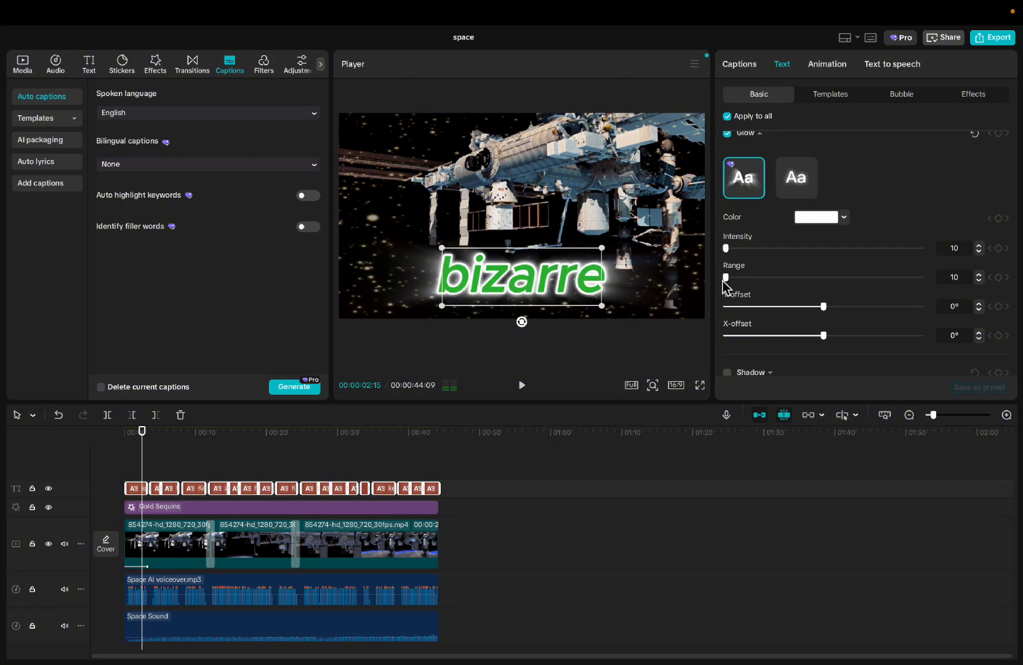
mouse_move(824, 306)
left_mouse_down()
mouse_move(794, 308)
mouse_move(815, 306)
left_mouse_up()
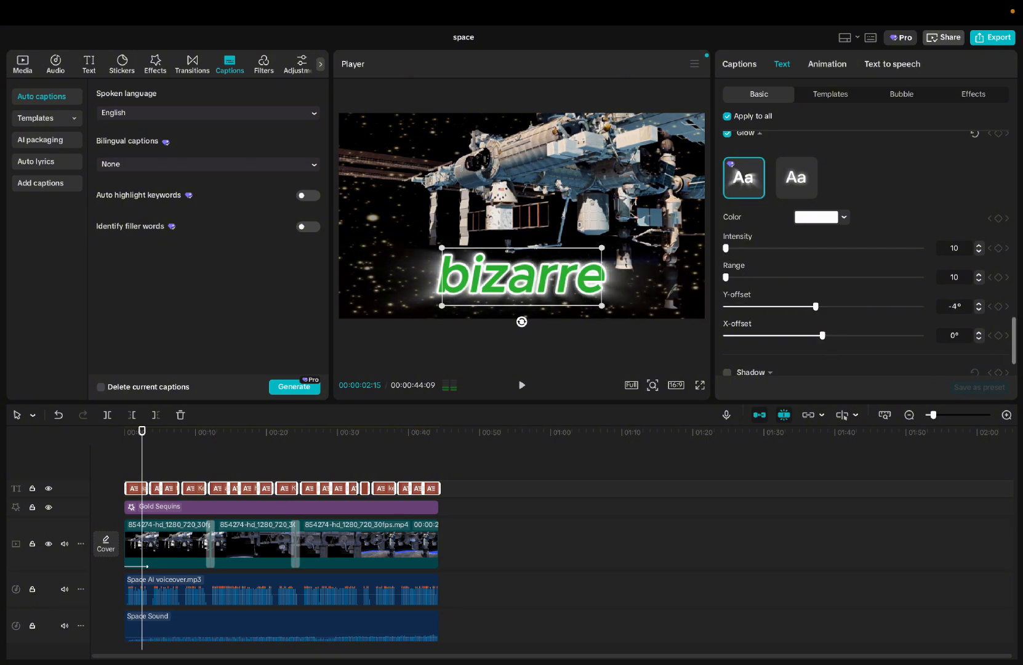
- Try a colored shadow on the captions and turn the shadow off
scroll(734, 331, "down", 1)
left_click(729, 321)
left_click(820, 346)
left_click(785, 514)
left_click(728, 321)
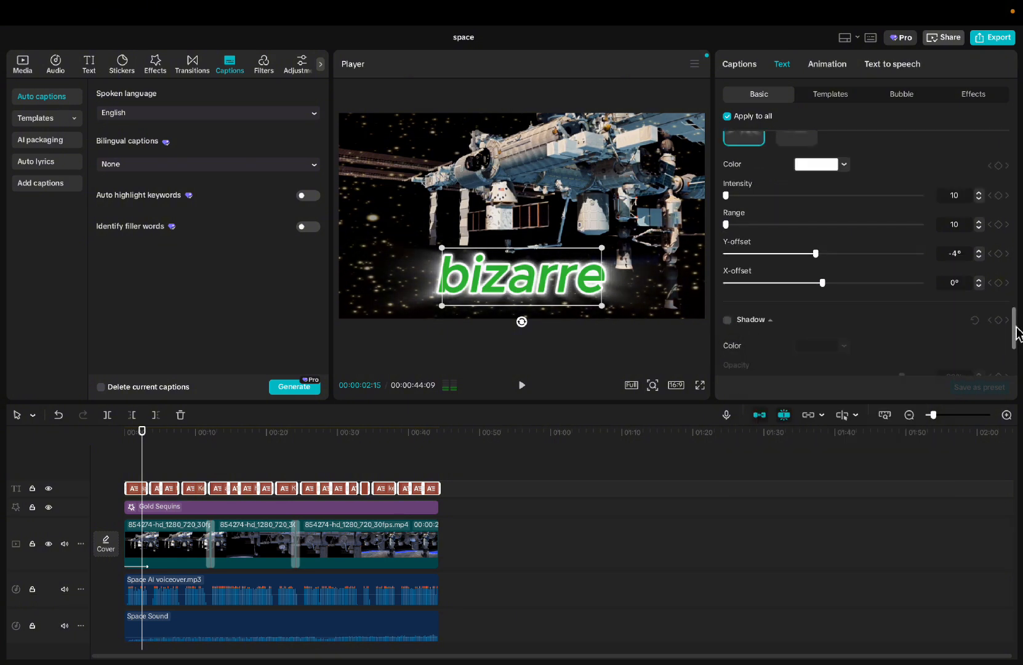
left_click_drag(1016, 332, 1007, 149)
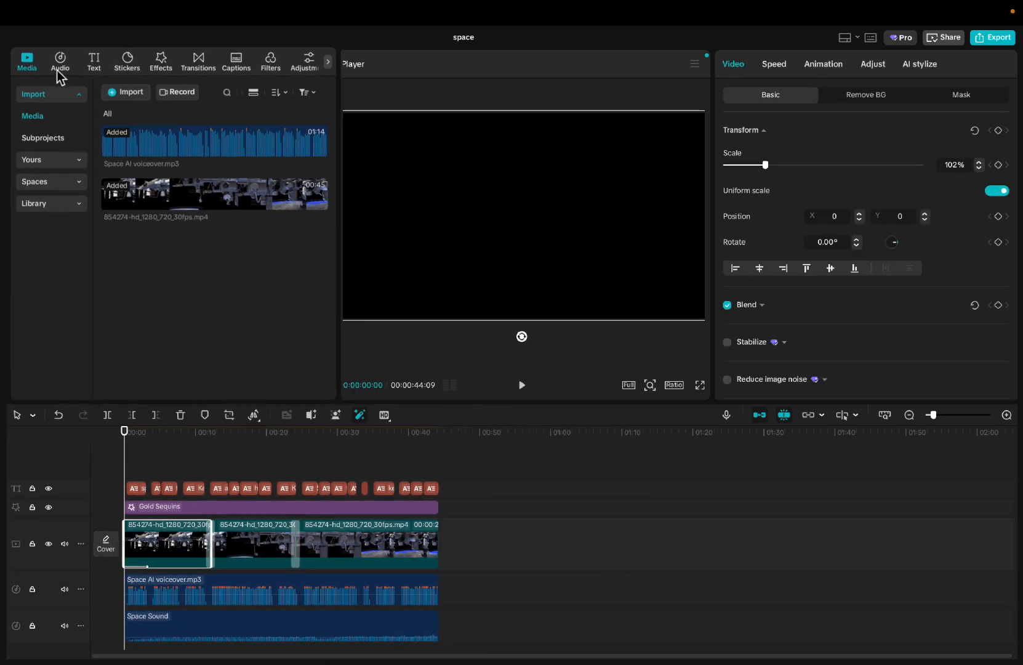
left_click(58, 67)
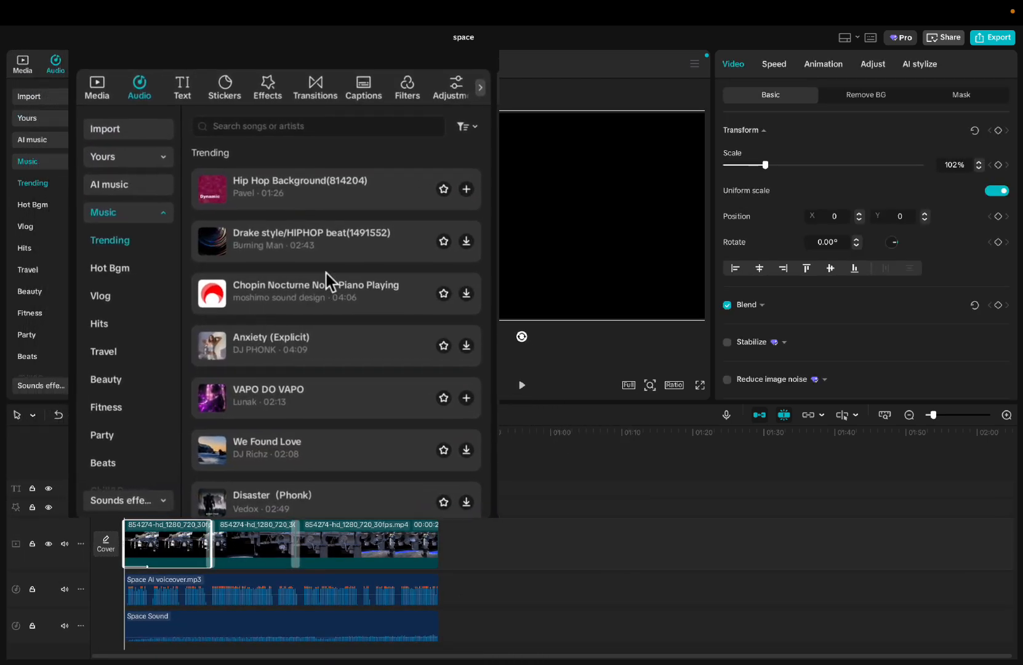
left_click(304, 97)
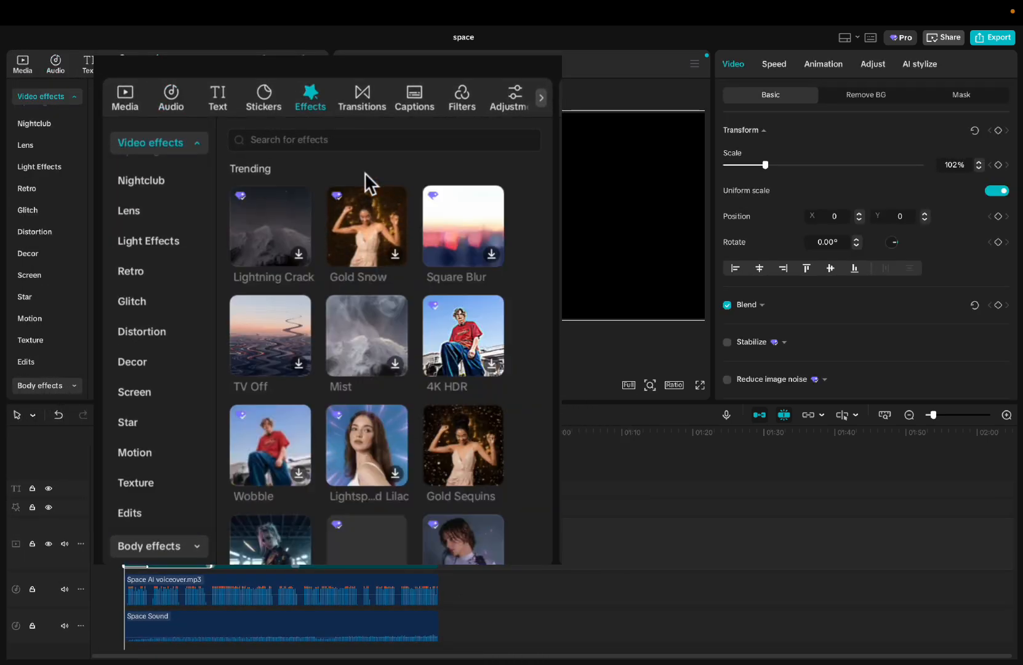
left_click(365, 100)
left_click(414, 100)
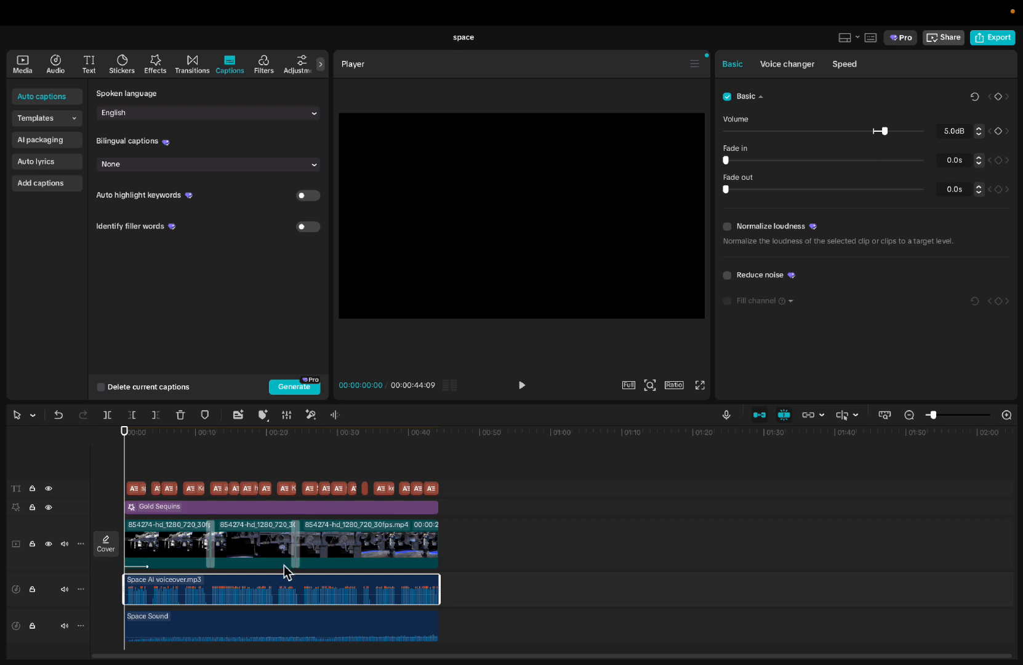
- Clear the voiceover selection and open the export options for the finished space project
left_click(644, 562)
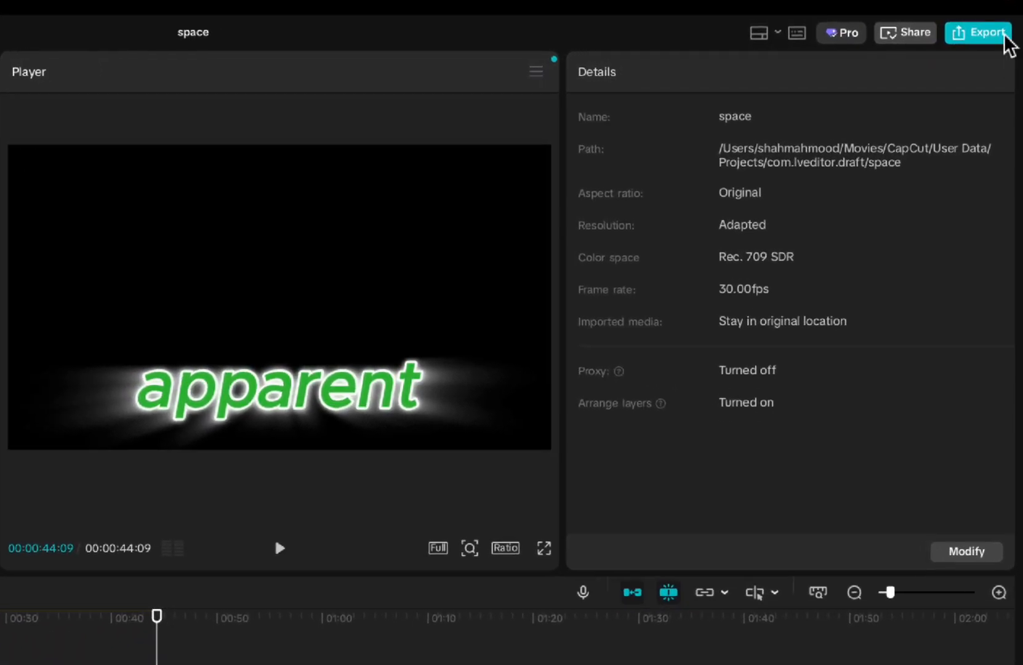
left_click(1003, 35)
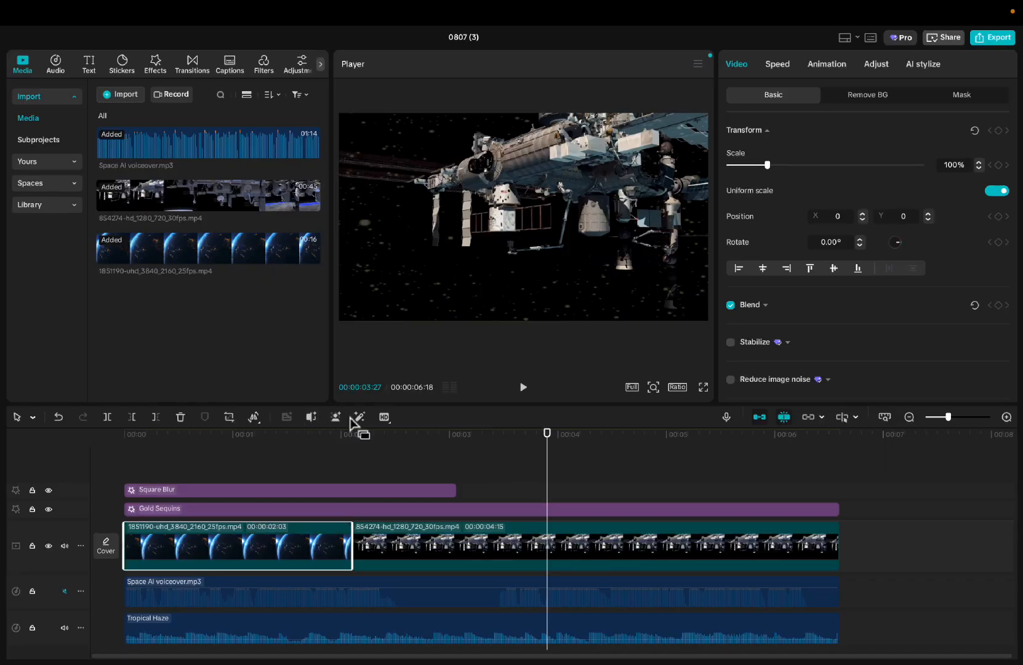
- Examine the text and filter libraries, the second clip's speed, video, animation, adjustment and AI stylize settings, and the voiceover's audio settings
left_click(91, 67)
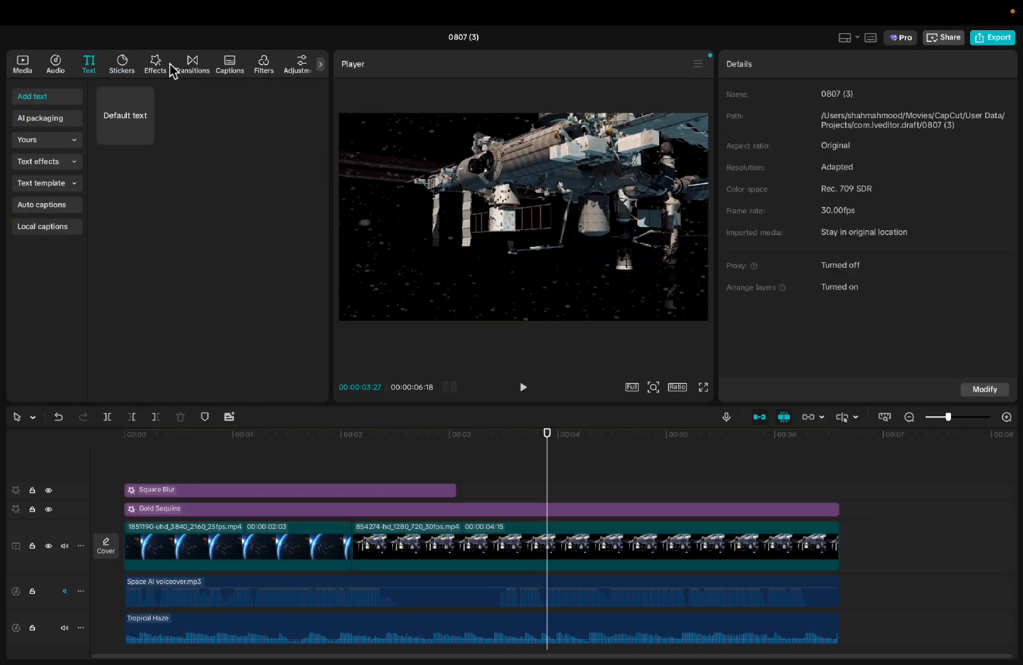
left_click(264, 63)
left_click(375, 536)
left_click(780, 66)
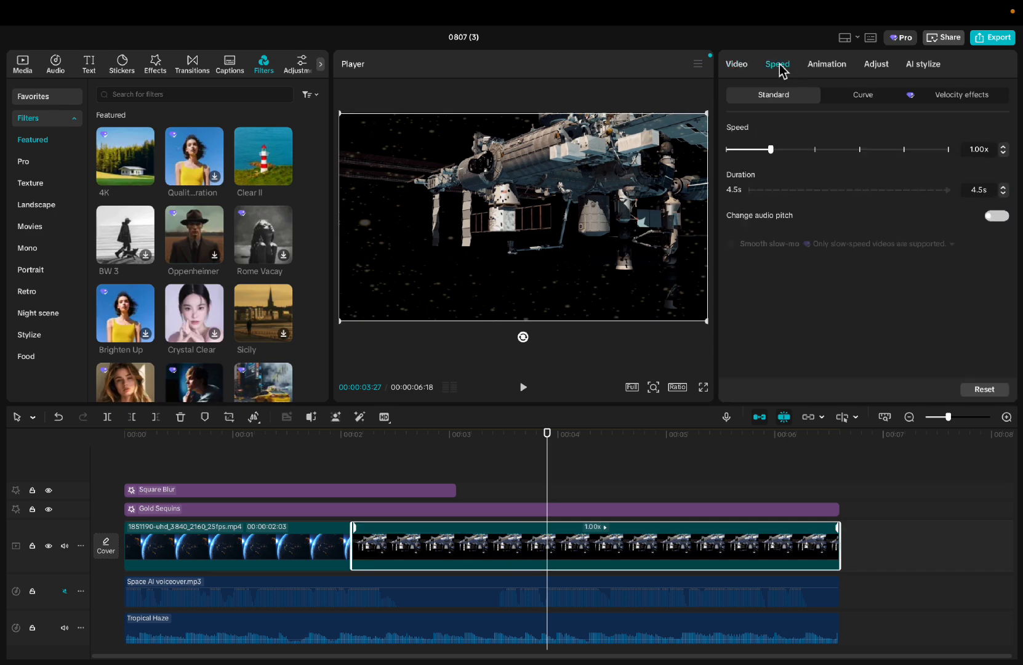
left_click(737, 64)
left_click_drag(1013, 186, 1016, 258)
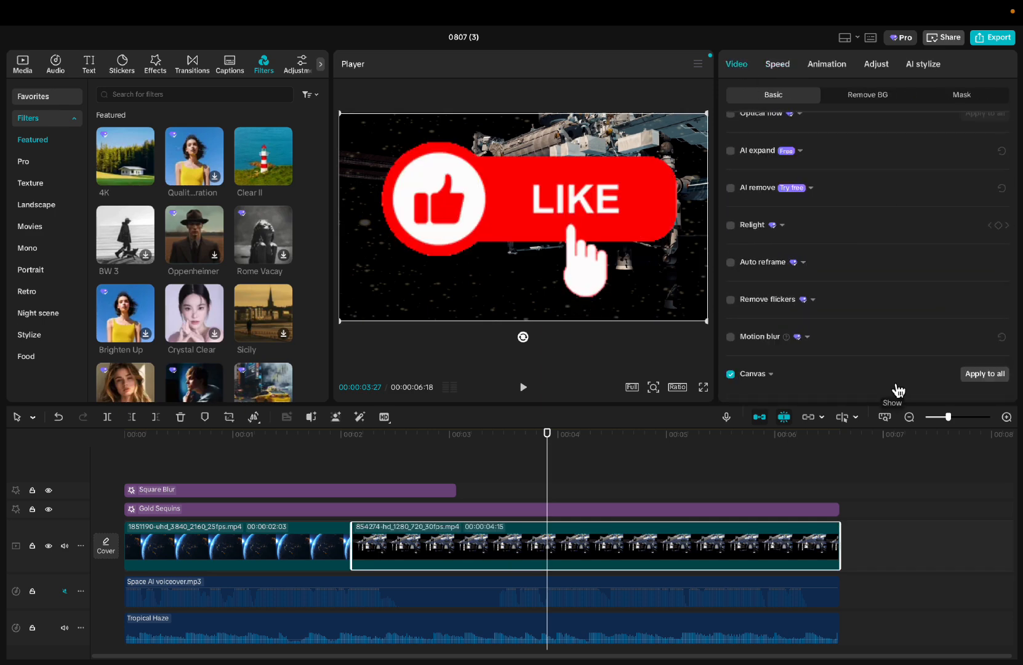
left_click(830, 68)
left_click(875, 64)
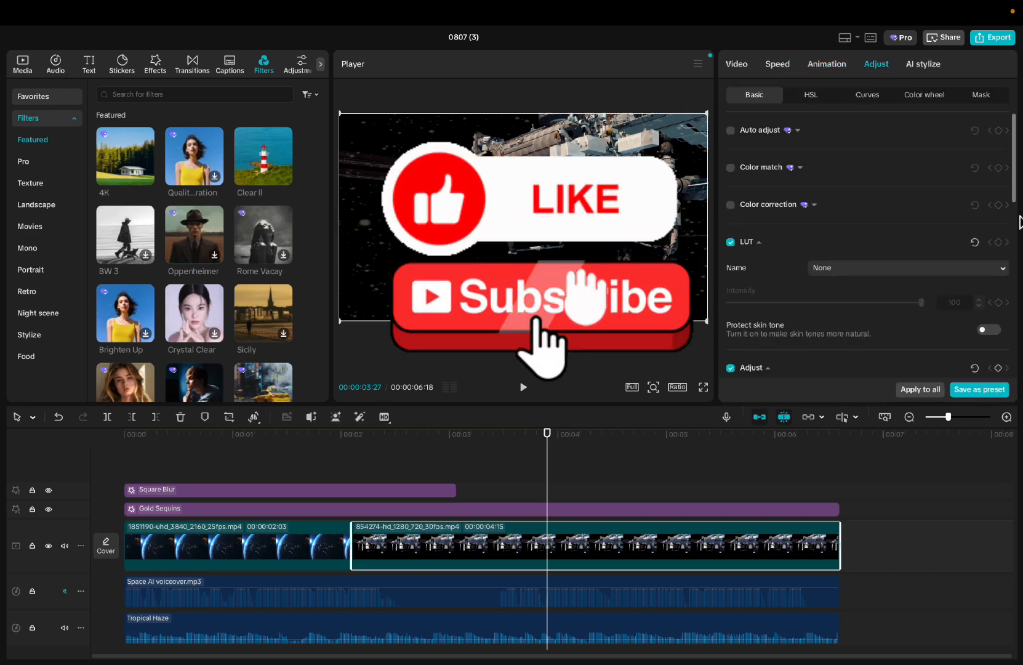
scroll(862, 216, "down", 5)
left_click(924, 64)
left_click(640, 592)
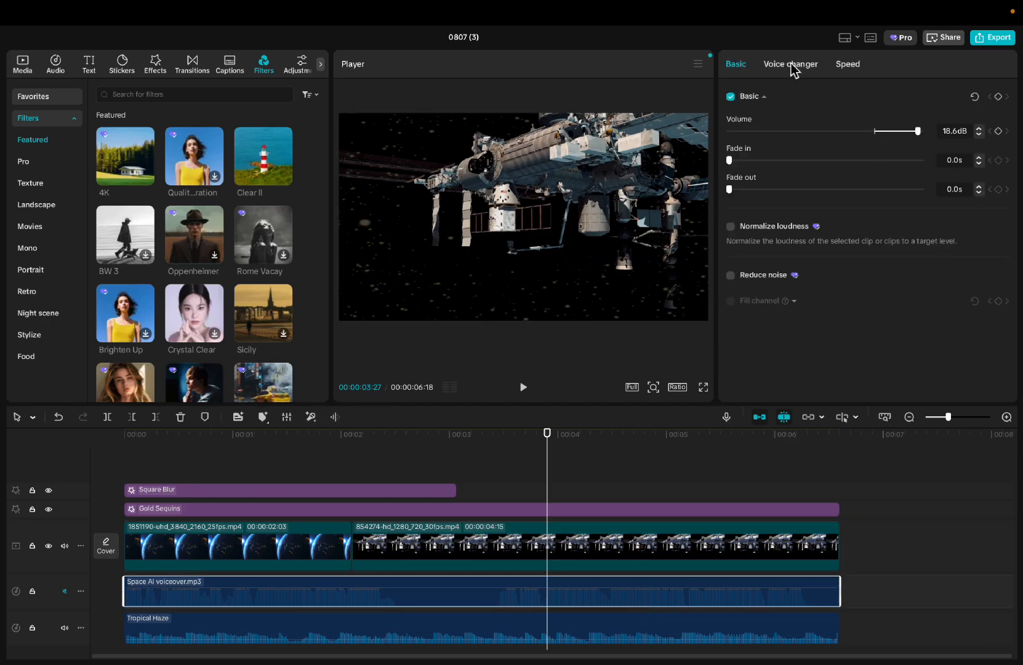